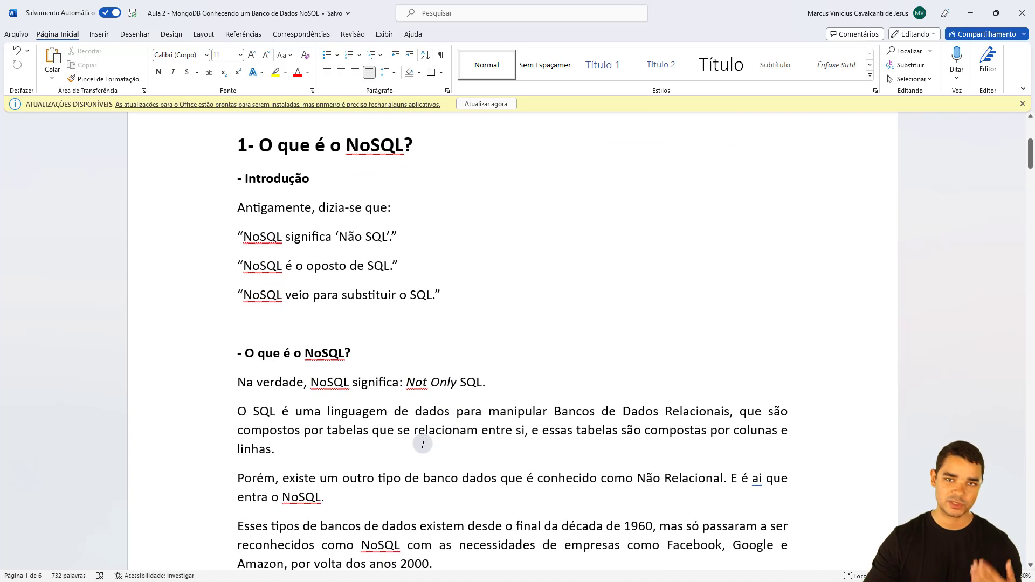
Select the phrase "Not Only SQL" to review the meaning of NoSQL in the "O que é o NoSQL?" section
scroll(422, 443, "down", 4)
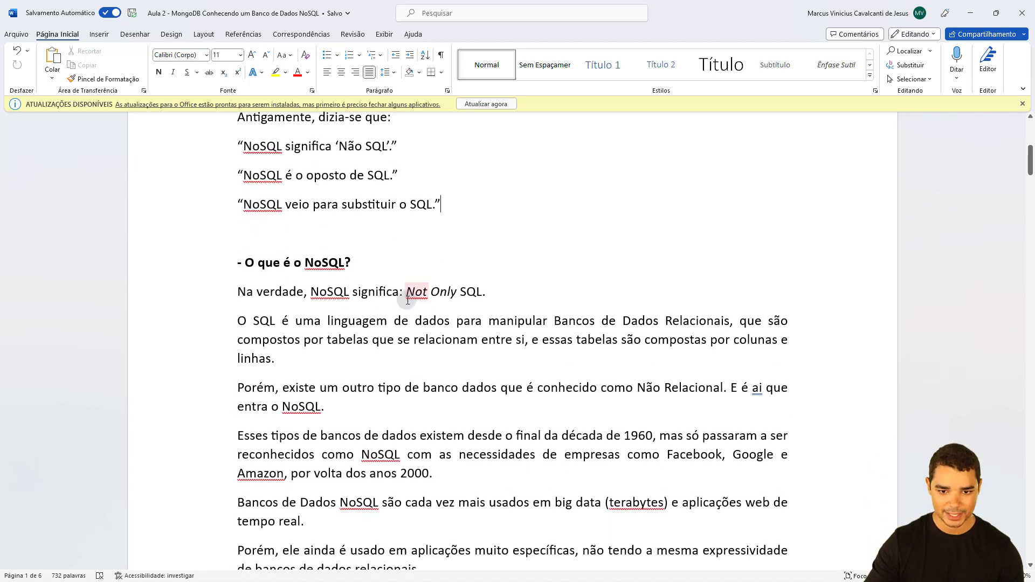
double_click(411, 292)
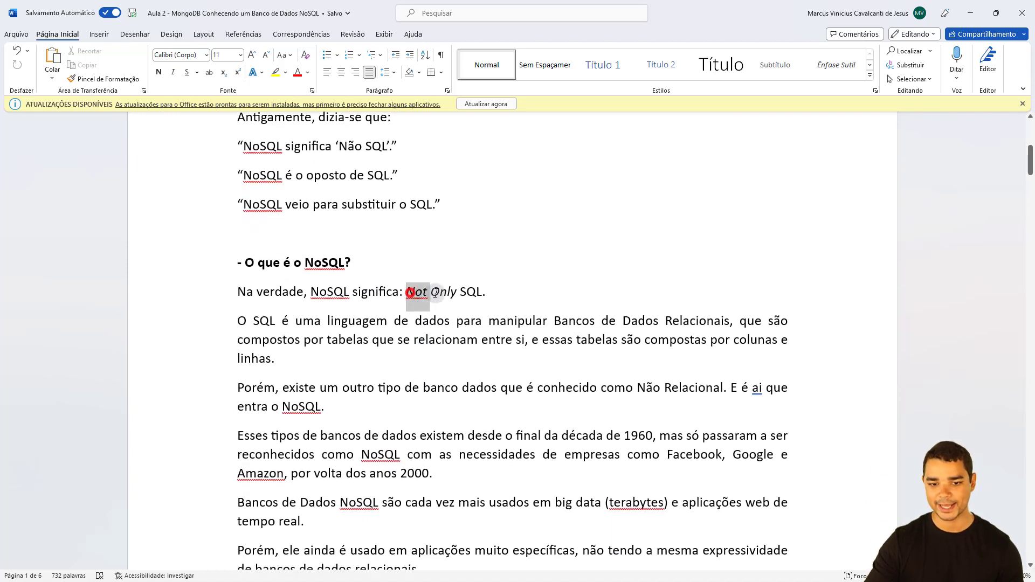
left_click_drag(443, 292, 494, 293)
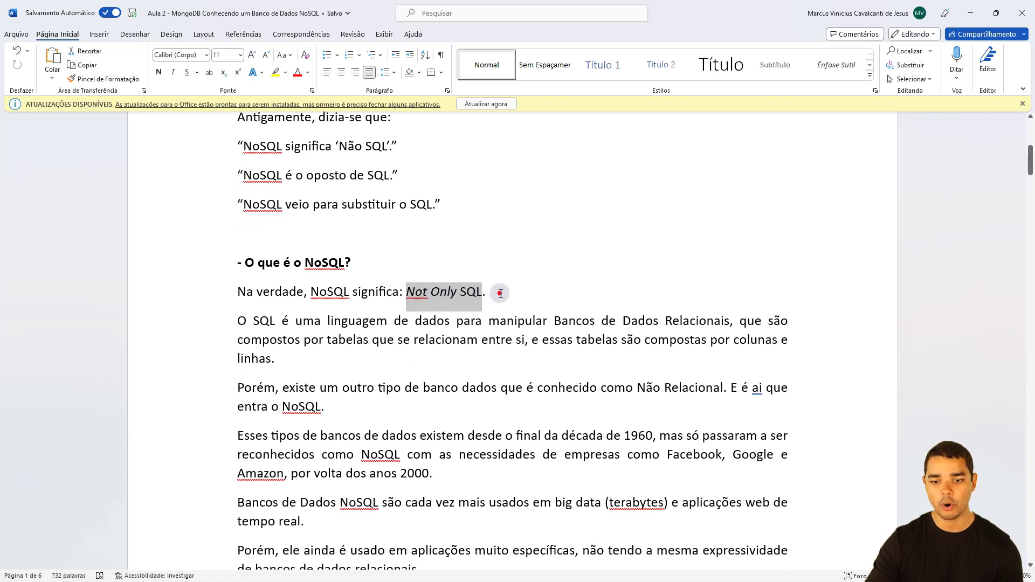
left_click(496, 293)
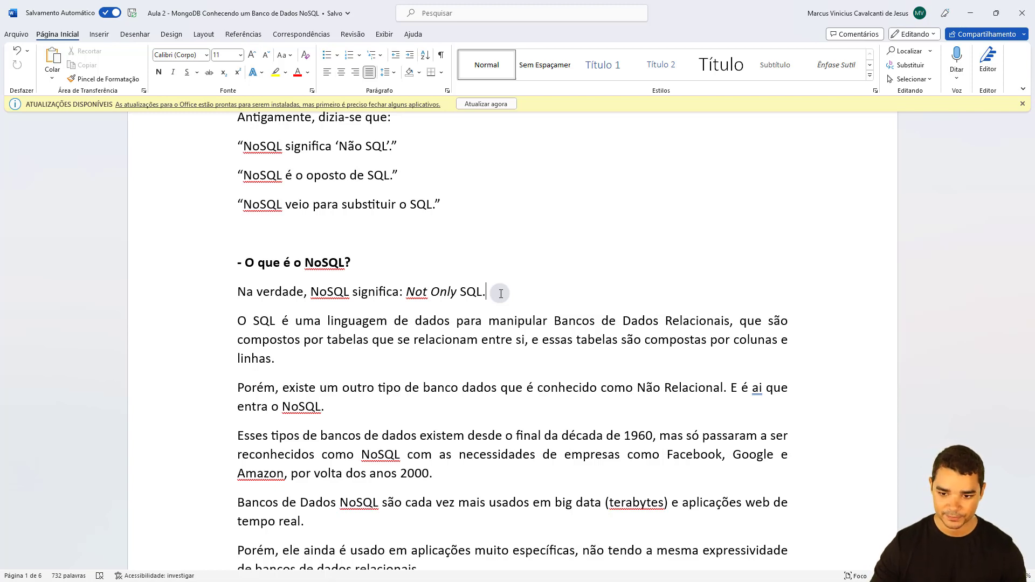
Read the paragraph on the origin of NoSQL databases, marking its date references and the companies it names
left_click_drag(324, 438, 680, 442)
left_click(565, 458)
scroll(564, 458, "down", 1)
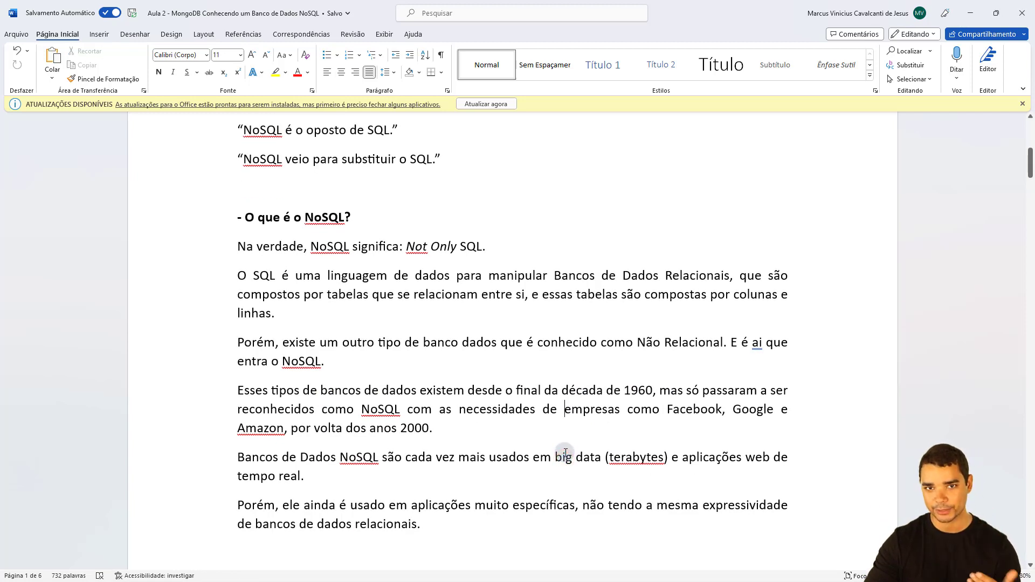
left_click_drag(607, 391, 654, 393)
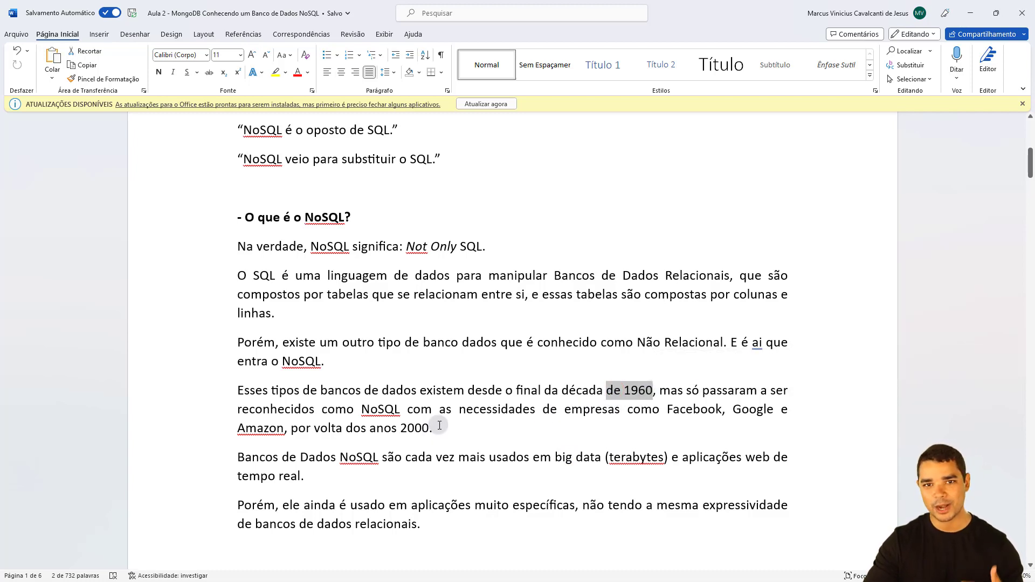
scroll(434, 430, "down", 1)
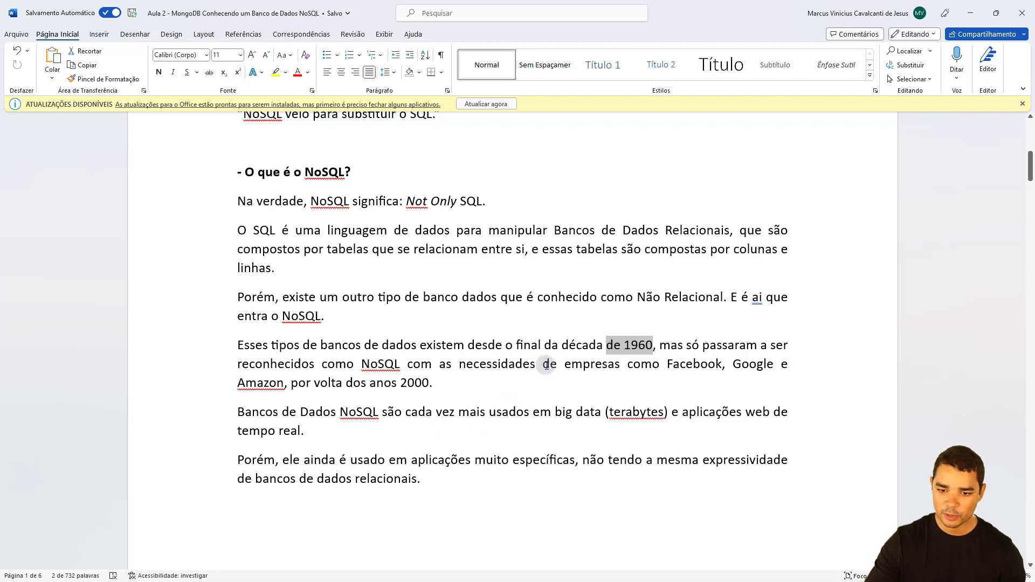
left_click_drag(594, 363, 704, 364)
left_click_drag(253, 386, 402, 387)
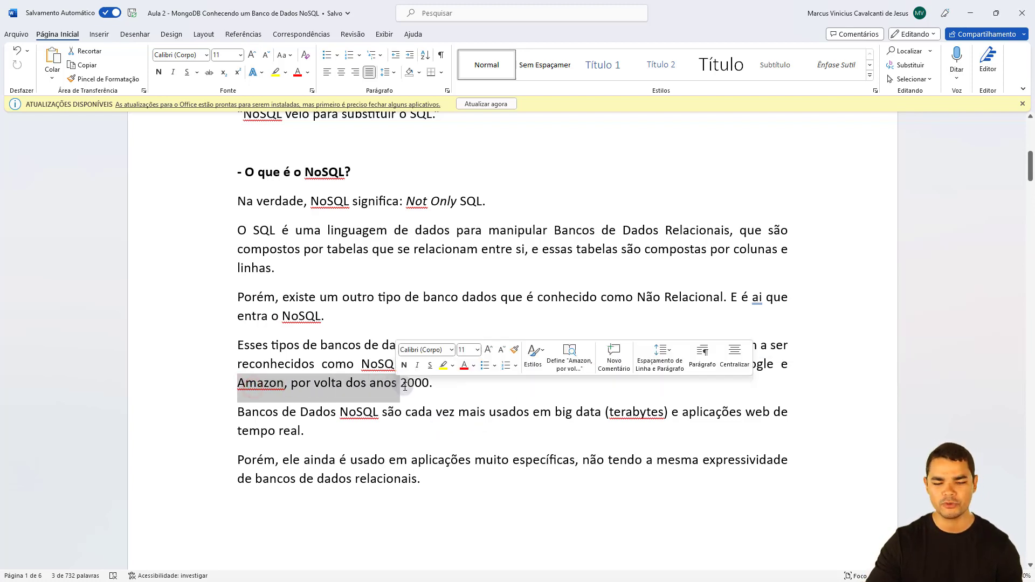
left_click(435, 380)
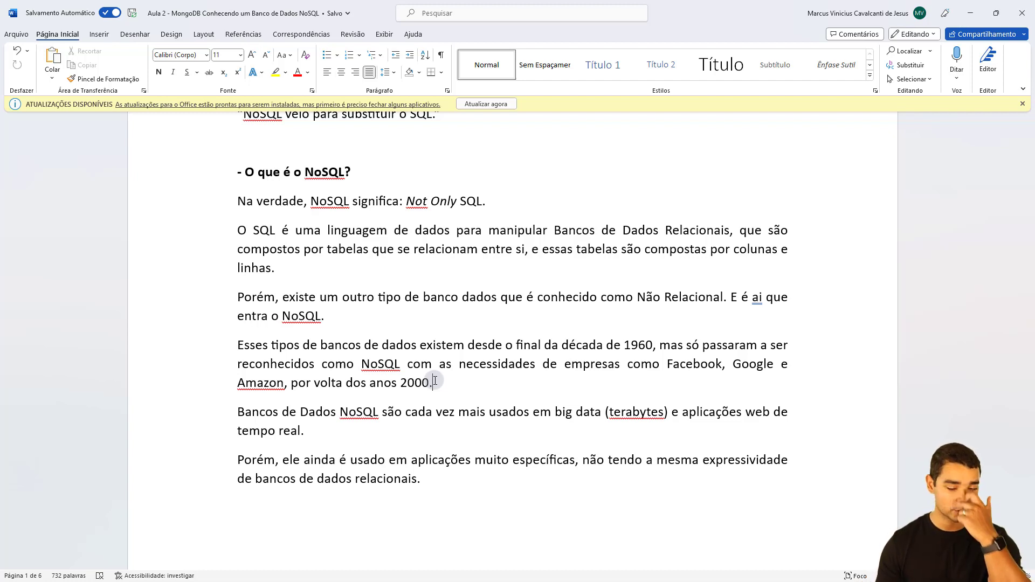
Read the section's closing paragraphs on NoSQL use in big data and in specific applications, marking the key phrases
scroll(435, 380, "down", 1)
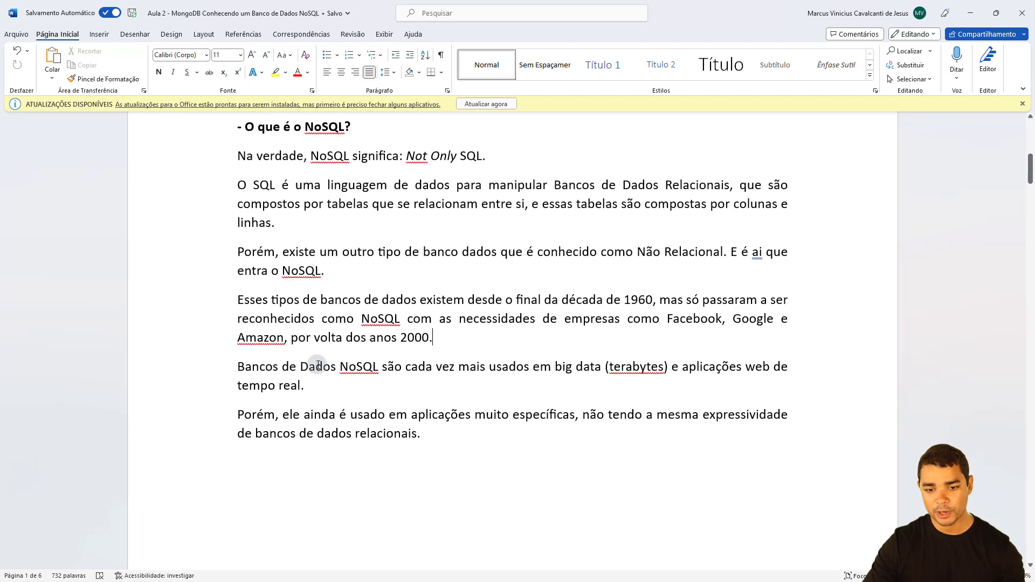
left_click_drag(397, 367, 681, 370)
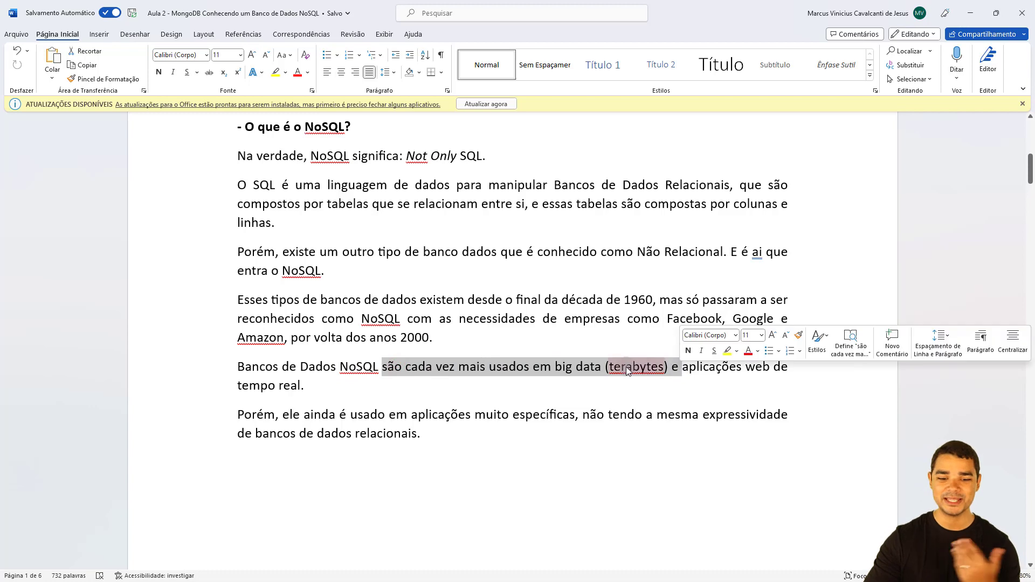
left_click(586, 352)
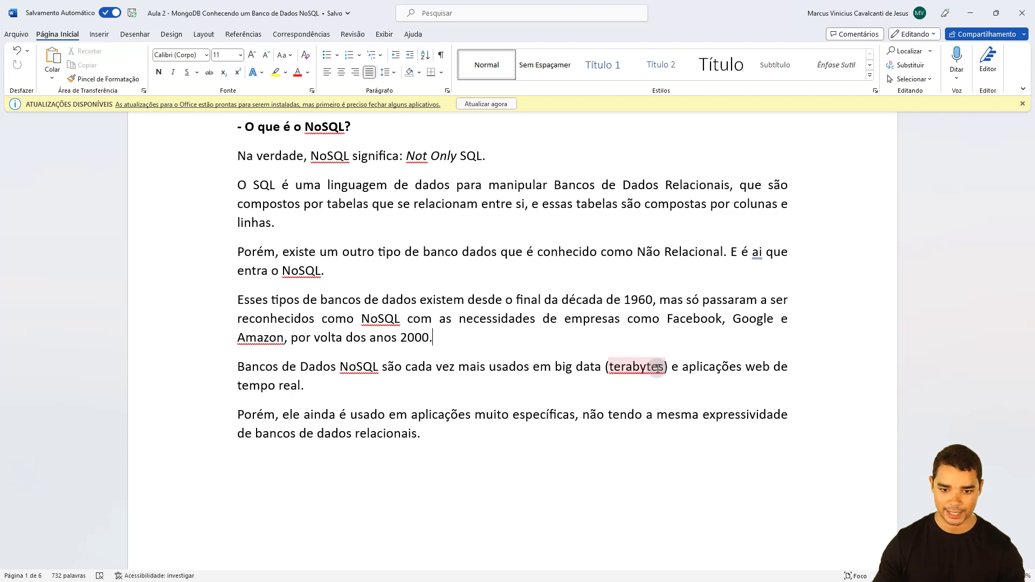
scroll(460, 406, "down", 1)
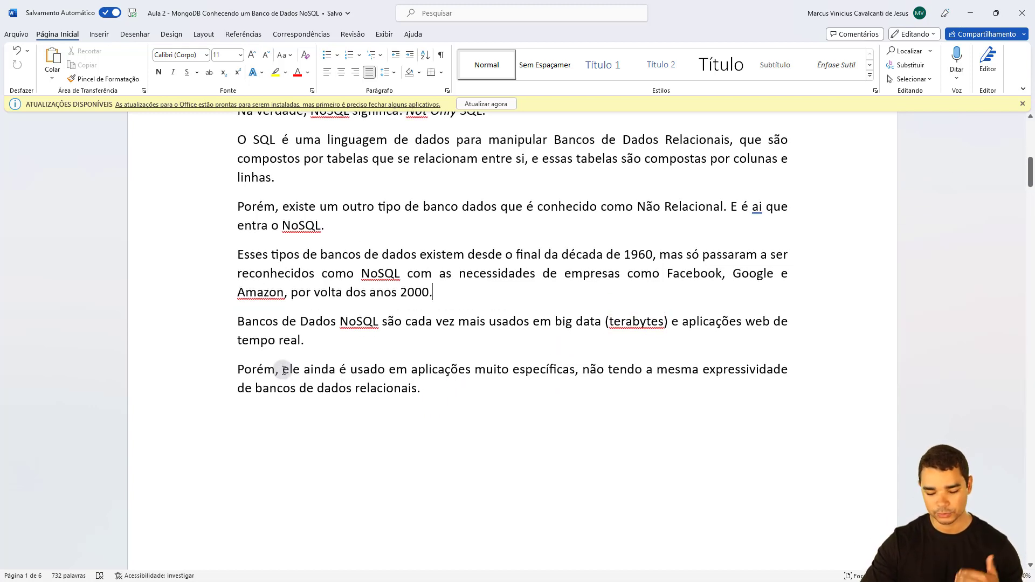
left_click_drag(284, 369, 593, 367)
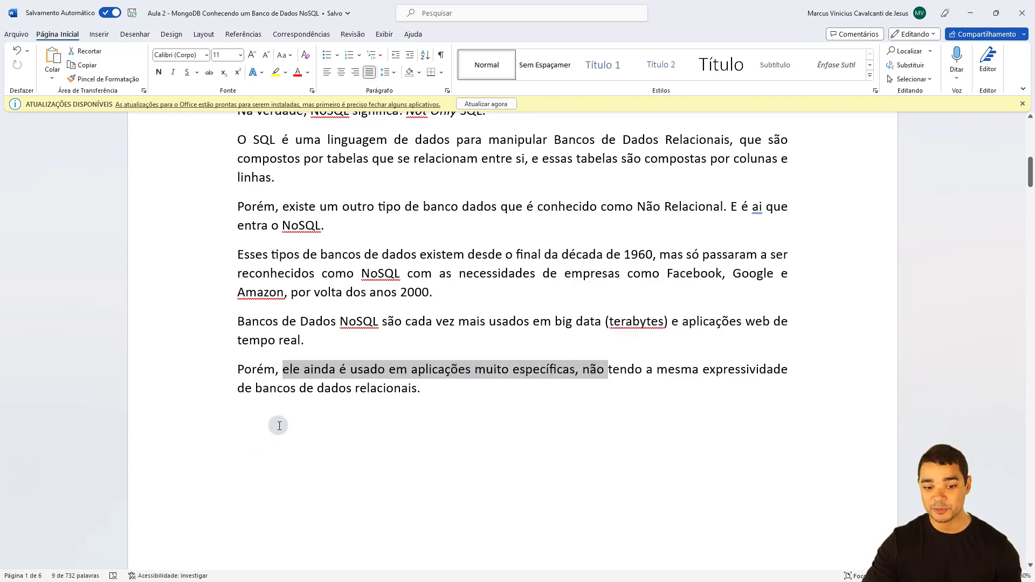
left_click(330, 408)
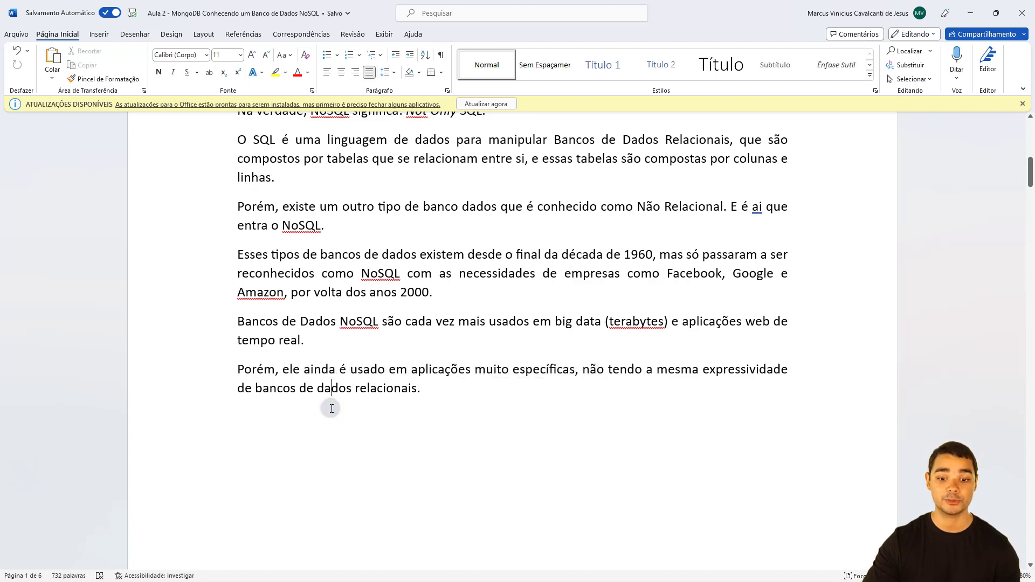
Examine the DBMS ranking table with its source link and the Google Trends comparison of SQL and NoSQL searches
scroll(332, 408, "down", 8)
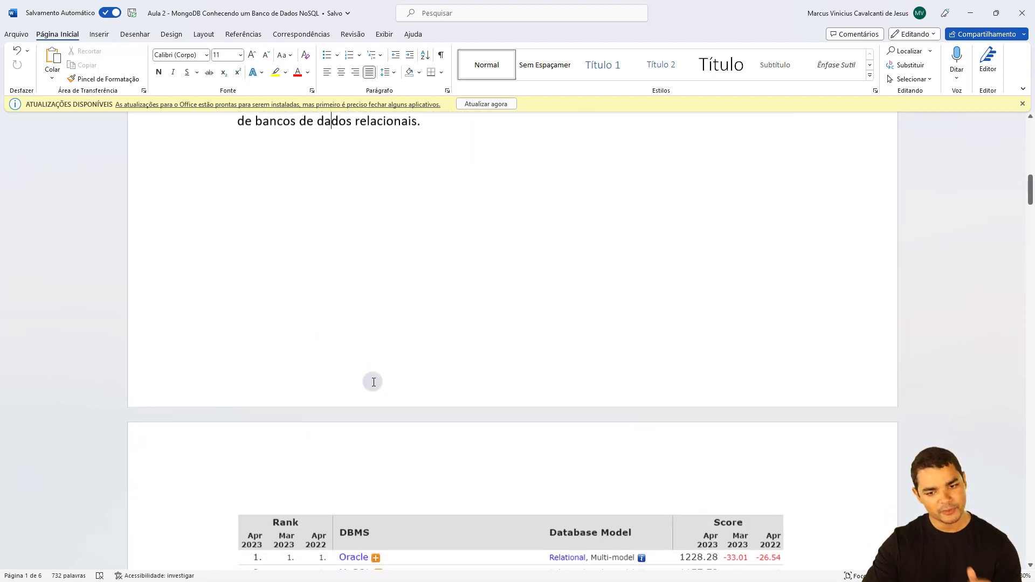
scroll(372, 383, "down", 3)
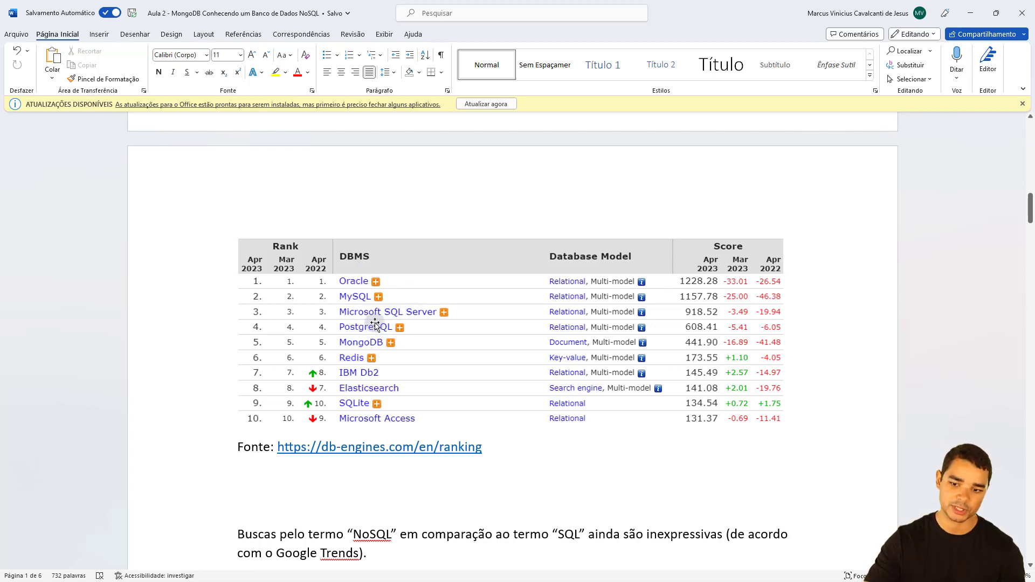
scroll(399, 317, "down", 5)
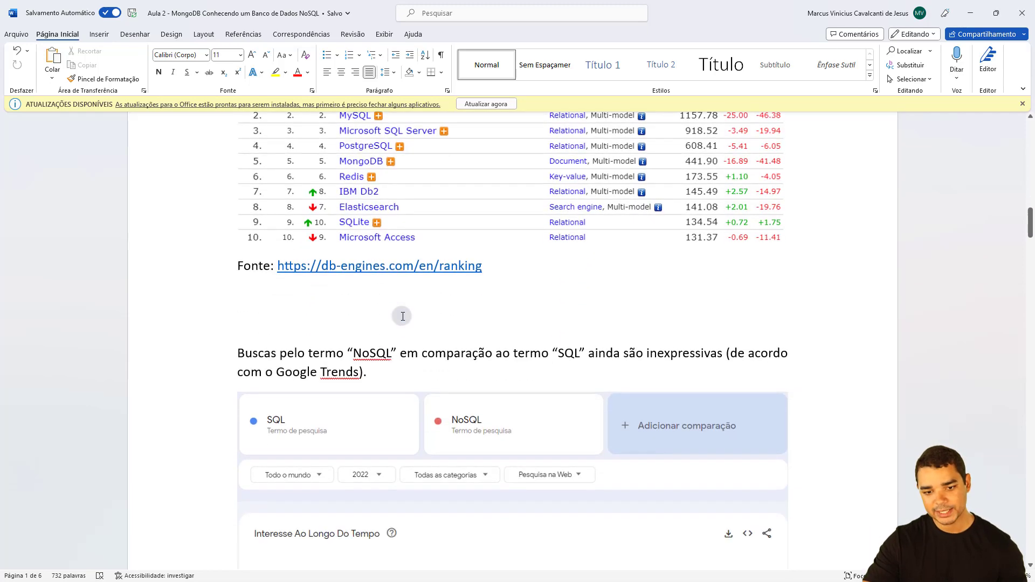
left_click(343, 283)
left_click(372, 264)
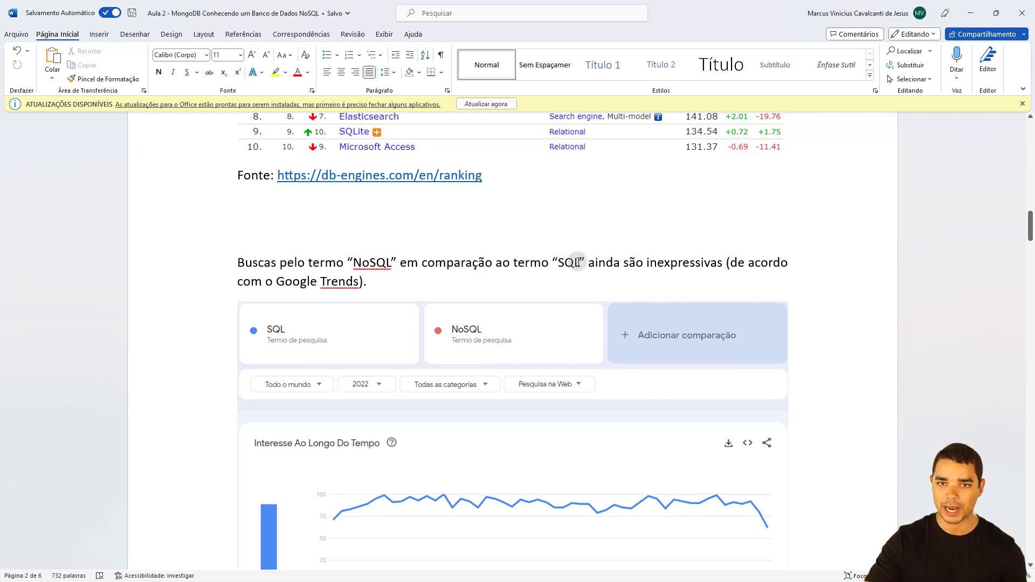
scroll(505, 321, "down", 3)
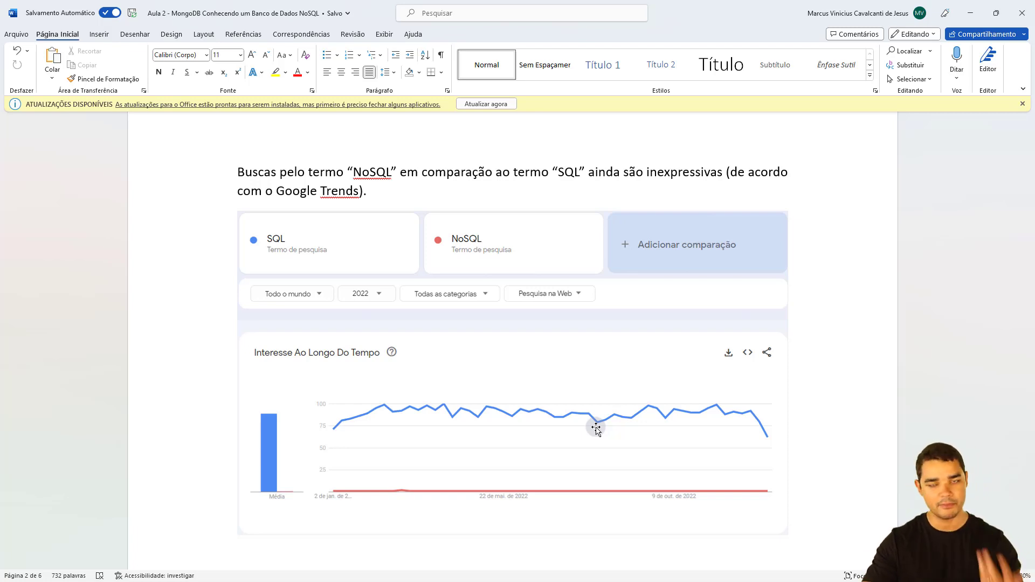
Compare the database type entries for SQL and NoSQL in the first content row of the "SQL x NoSQL (diferenças)" table
scroll(595, 428, "down", 8)
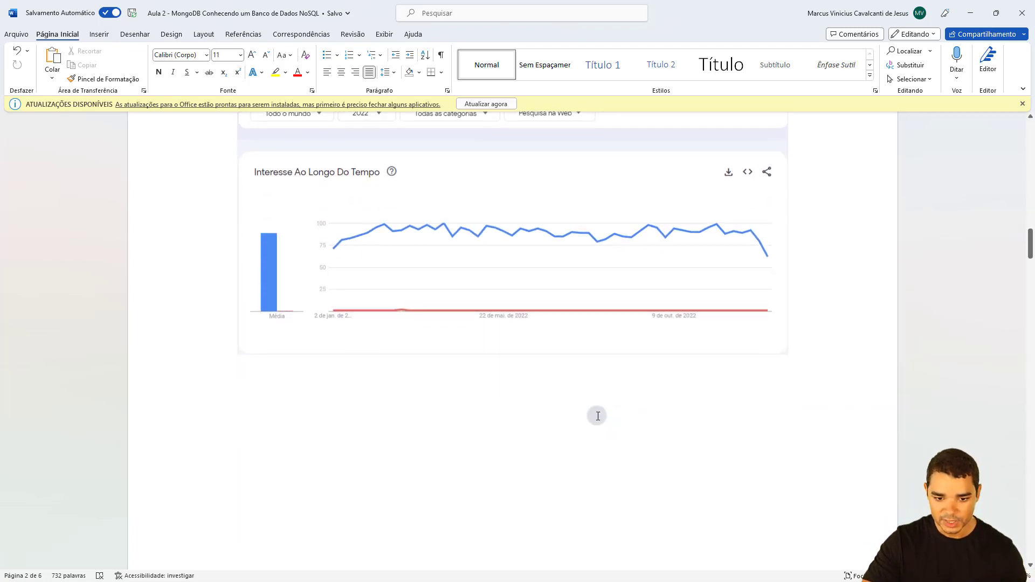
scroll(598, 416, "down", 5)
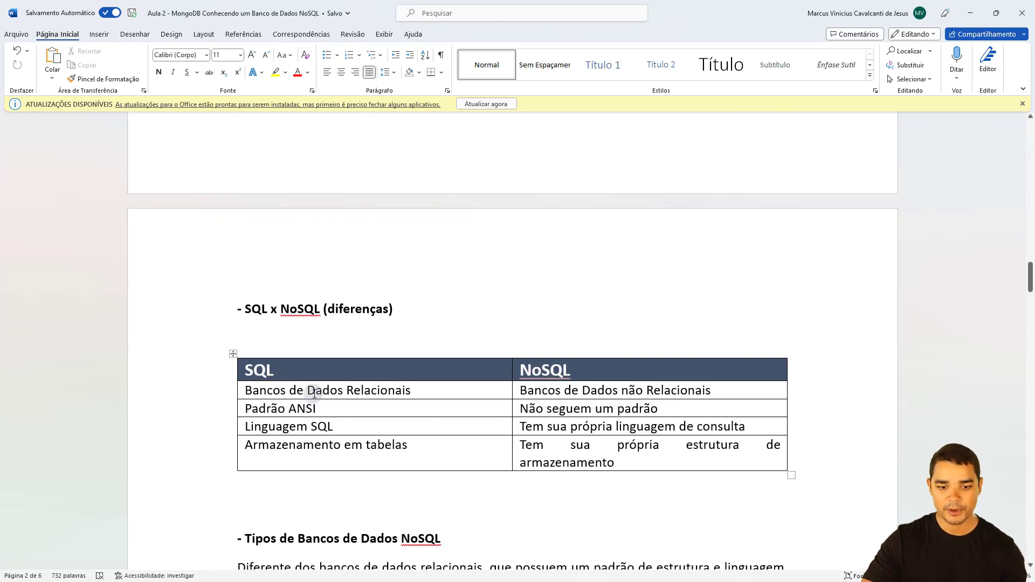
left_click_drag(248, 389, 409, 384)
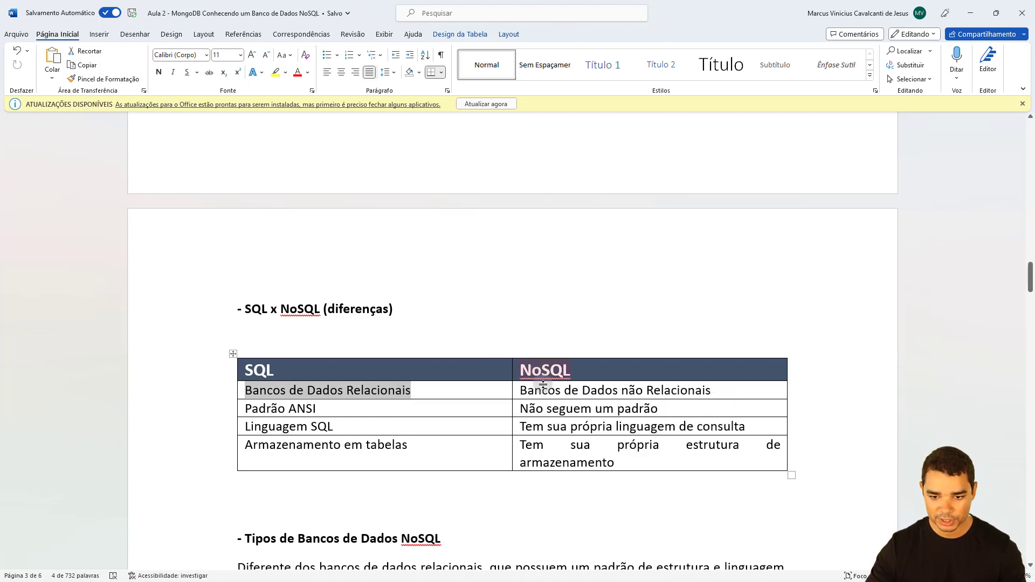
left_click_drag(534, 387, 699, 395)
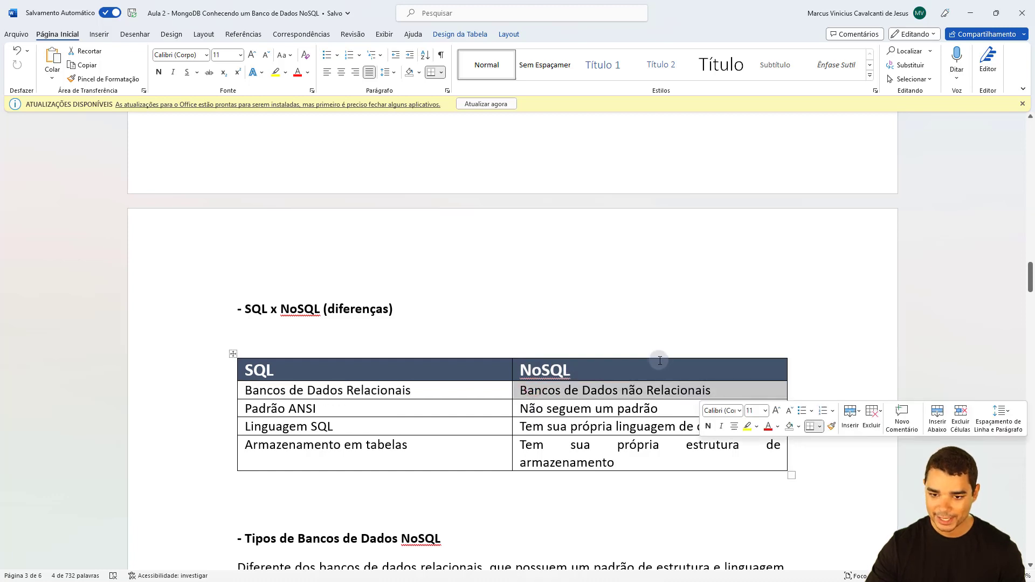
left_click(596, 310)
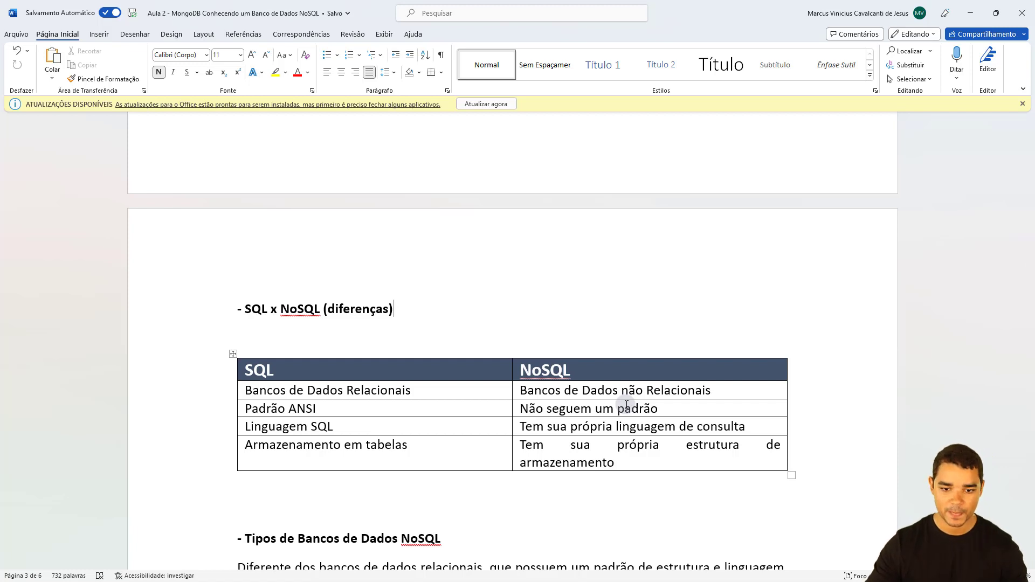
Compare the "Padrão ANSI" entry with the NoSQL entry on standards in the differences table
left_click(242, 408)
left_click_drag(242, 408, 327, 409)
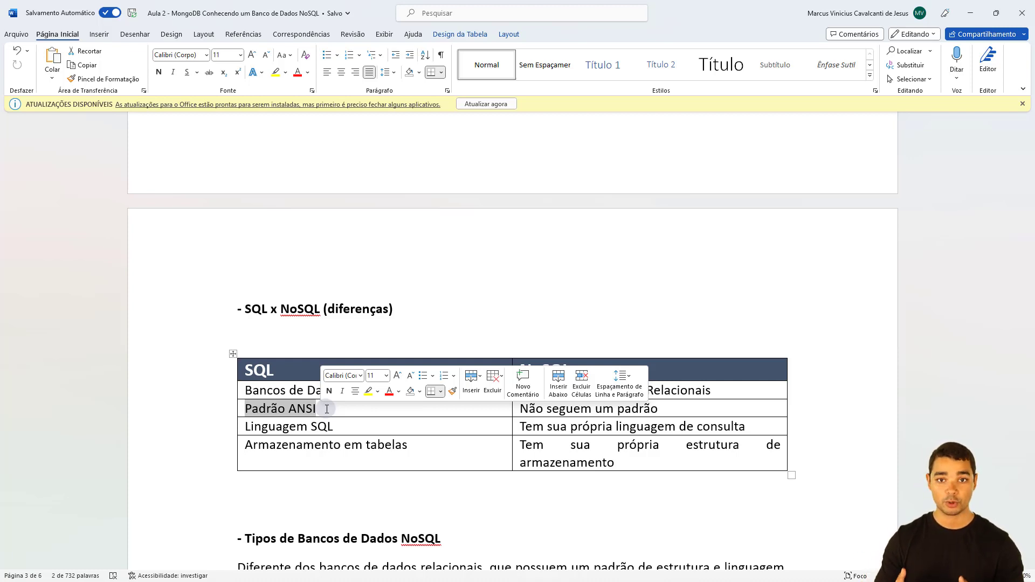
left_click(292, 395)
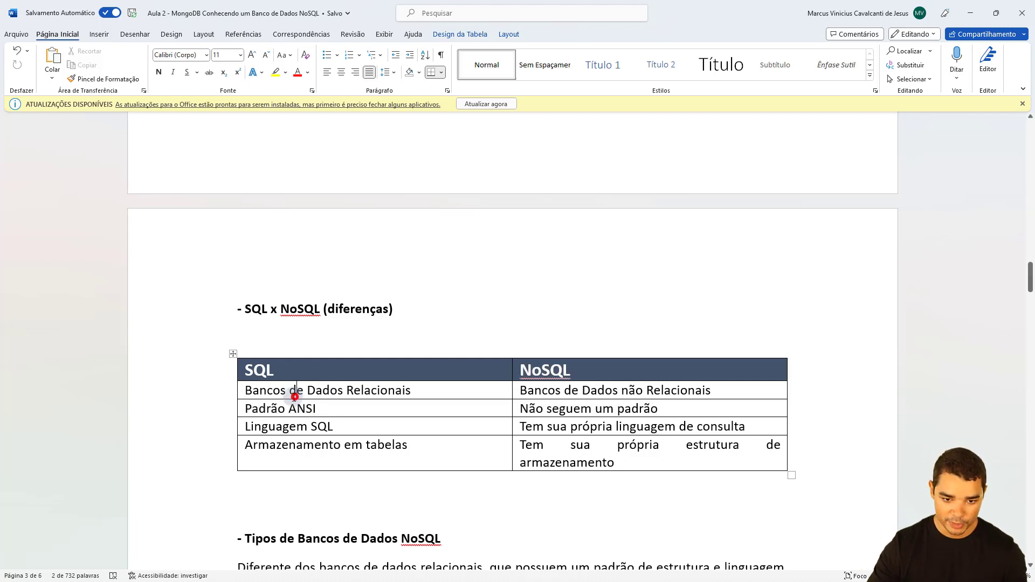
left_click_drag(325, 407, 330, 407)
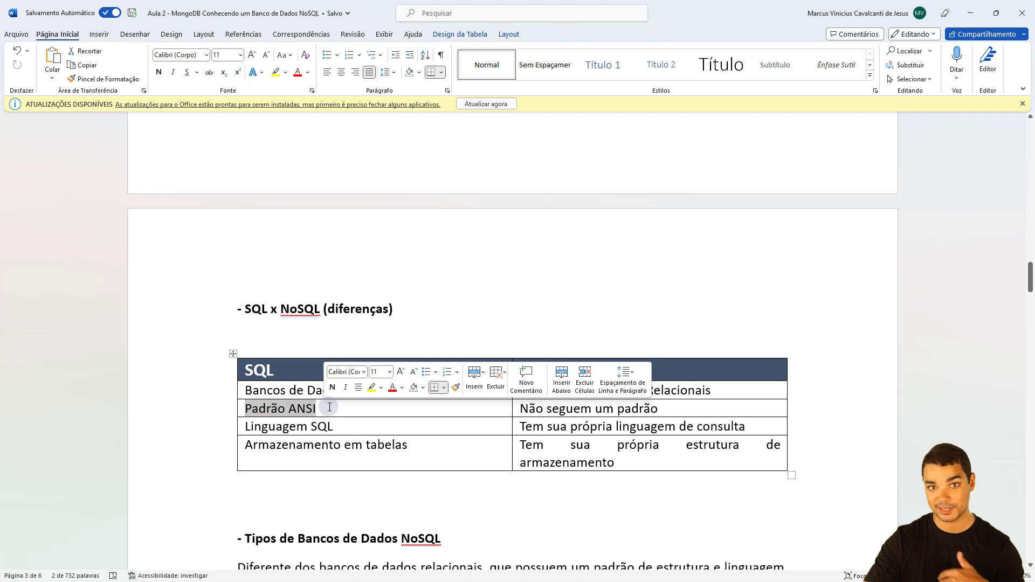
left_click_drag(289, 408, 328, 408)
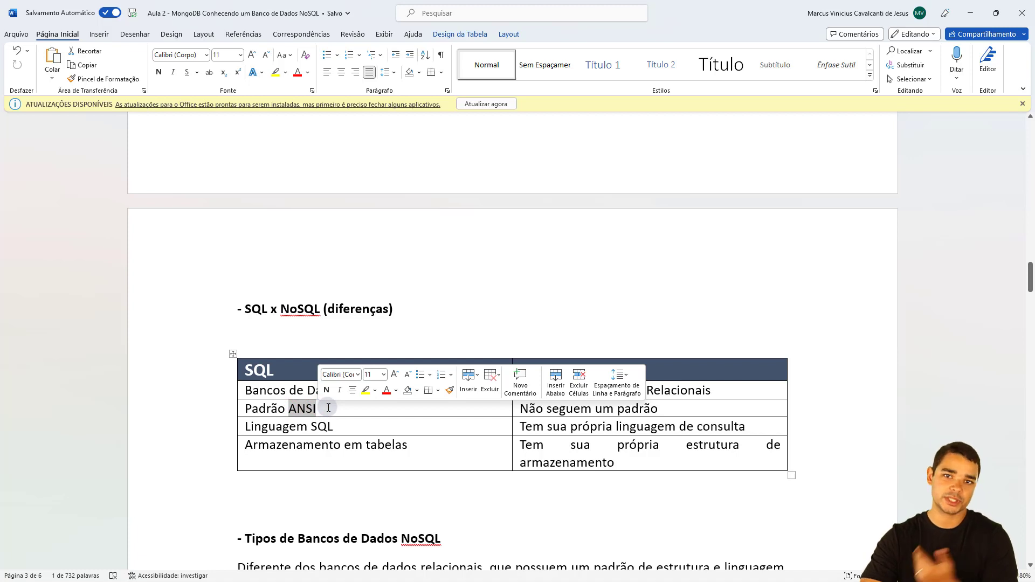
left_click(522, 408)
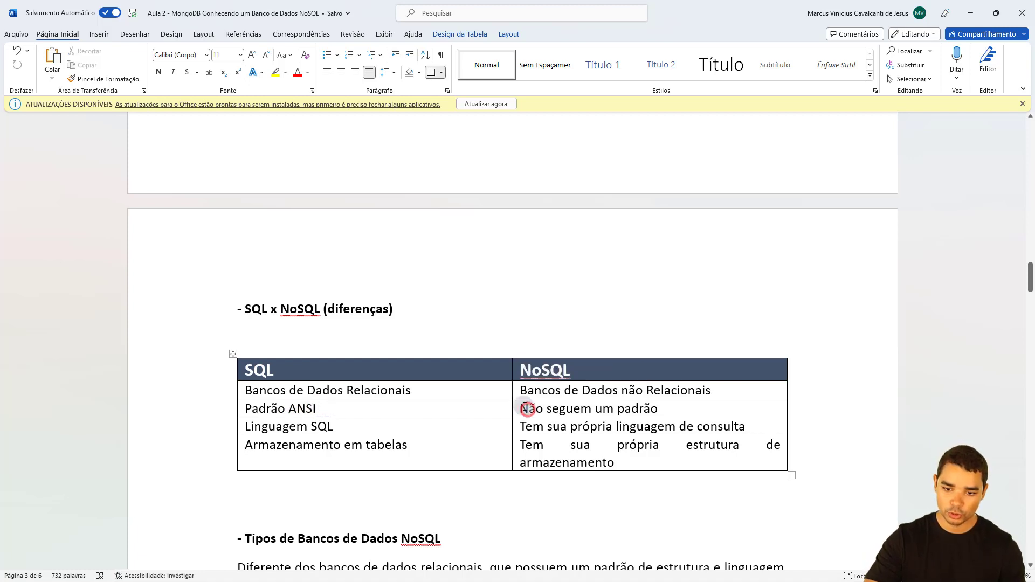
left_click_drag(523, 408, 655, 405)
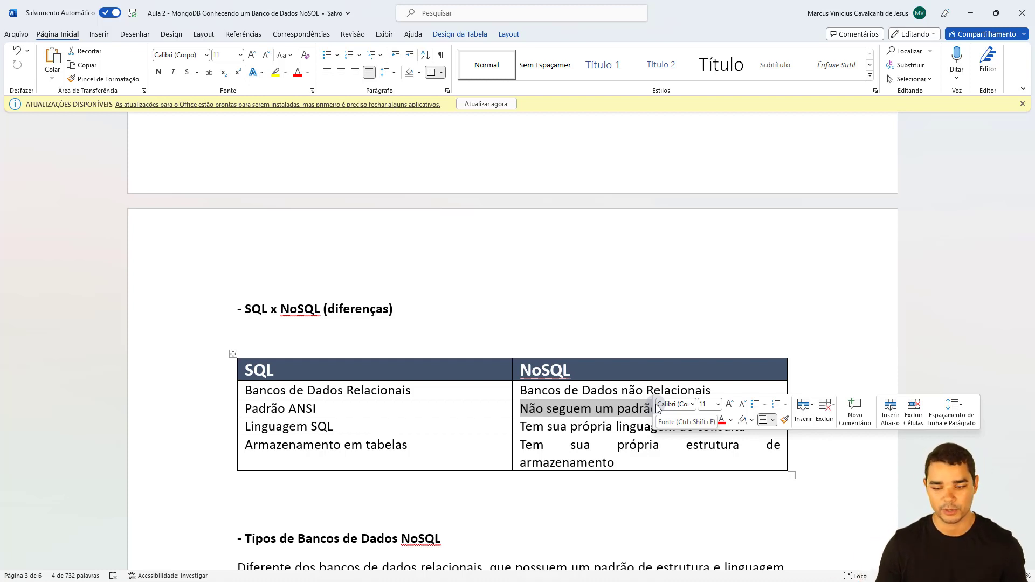
left_click_drag(534, 410, 658, 410)
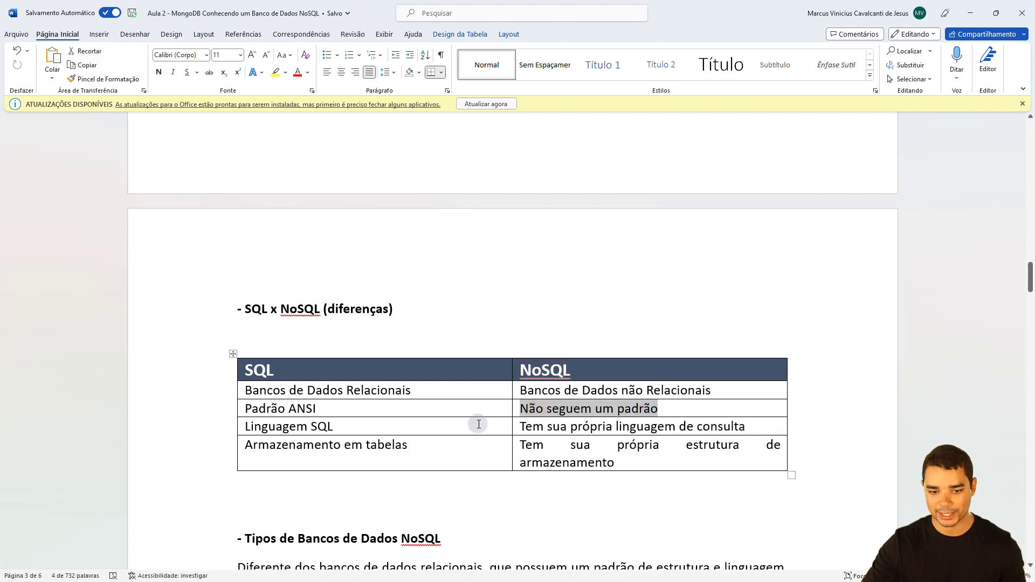
Compare the "Linguagem SQL" entry with the NoSQL entry on query language in the differences table
left_click_drag(257, 427, 333, 427)
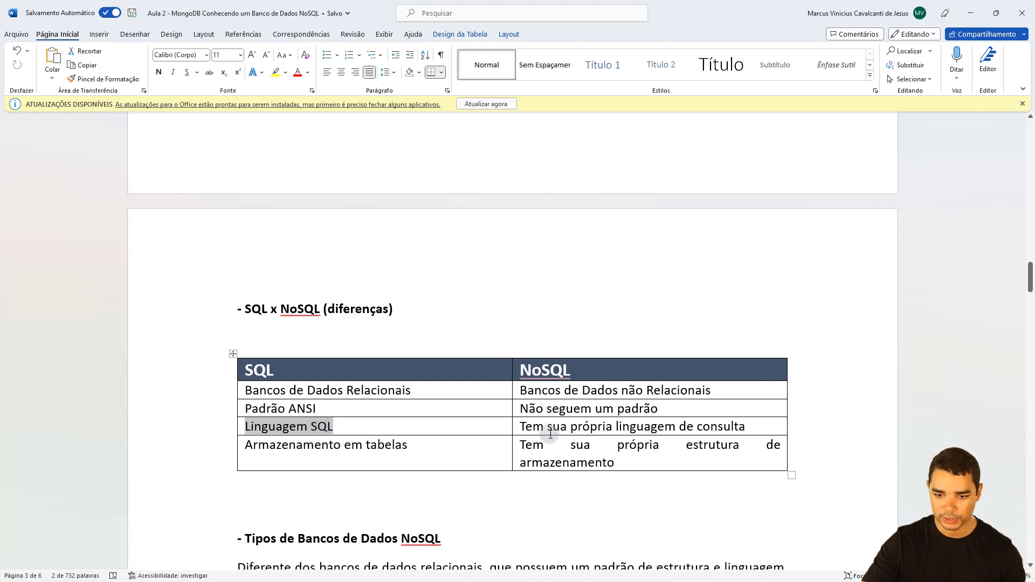
left_click_drag(533, 427, 762, 426)
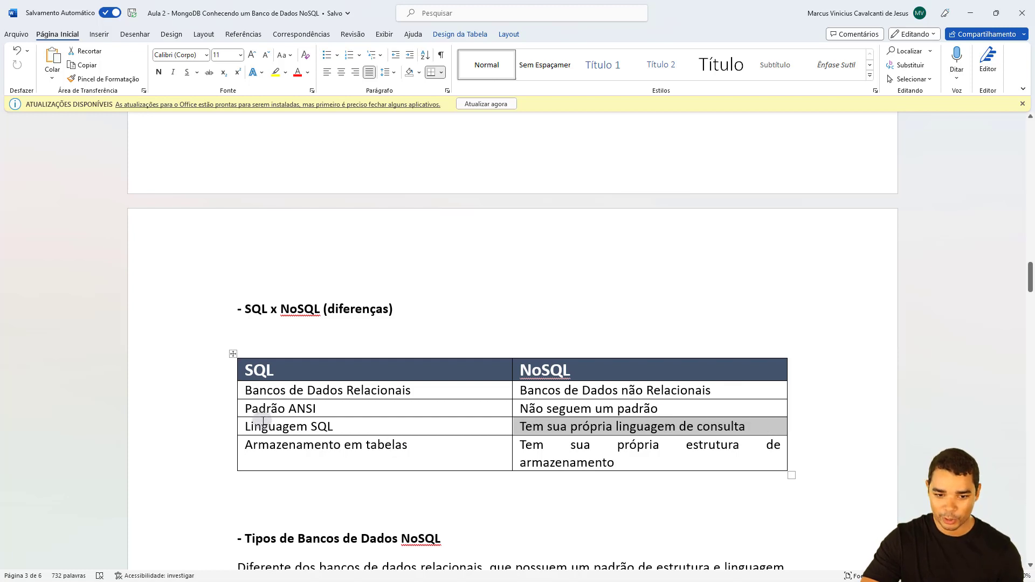
left_click_drag(260, 426, 348, 426)
left_click(348, 426)
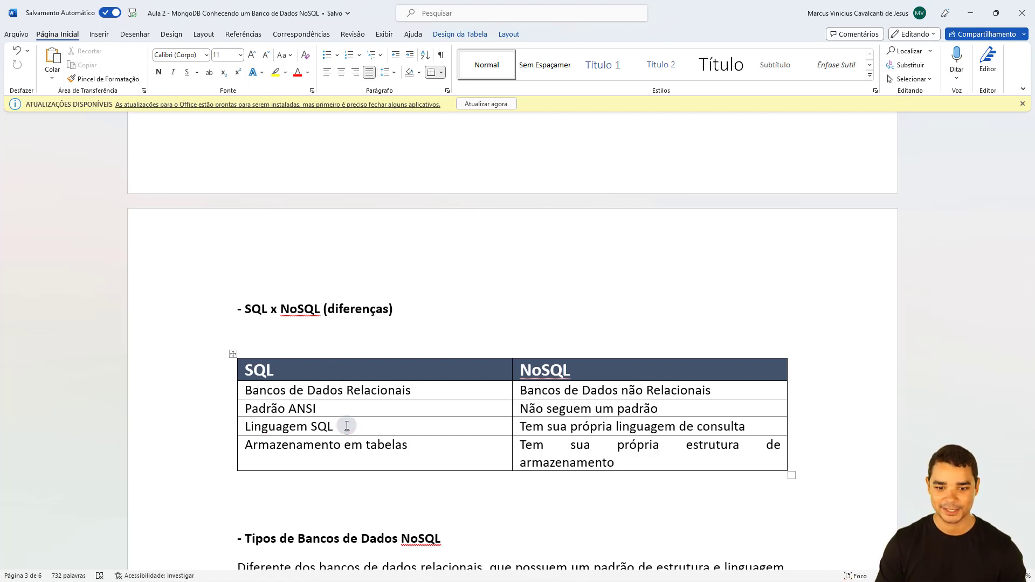
Highlight "Linguagem SQL" and its NoSQL counterpart "Tem sua própria linguagem de consulta" in the differences table
left_click_drag(347, 425, 229, 425)
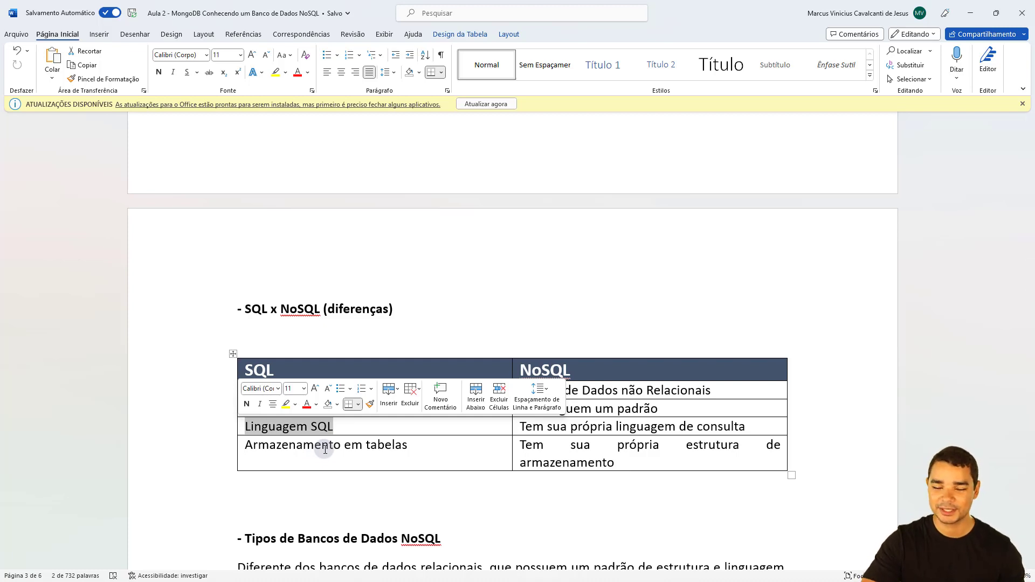
left_click_drag(268, 423, 340, 427)
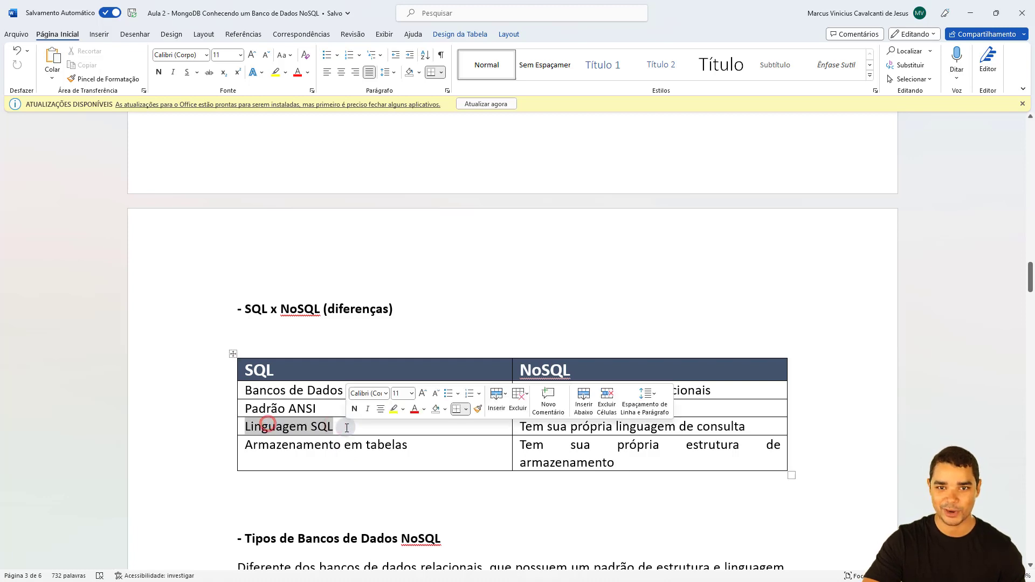
left_click(524, 429)
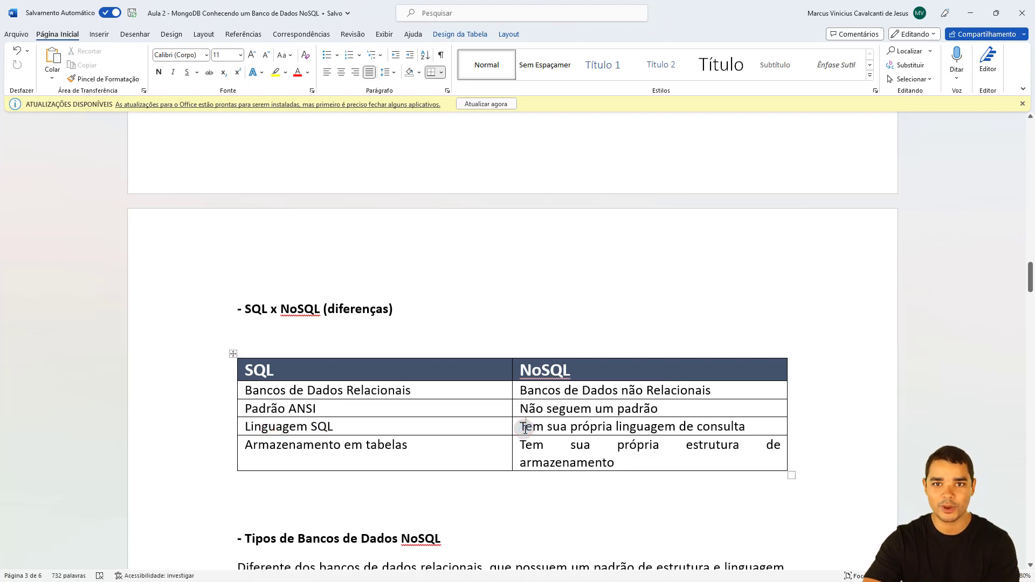
left_click_drag(524, 428, 751, 430)
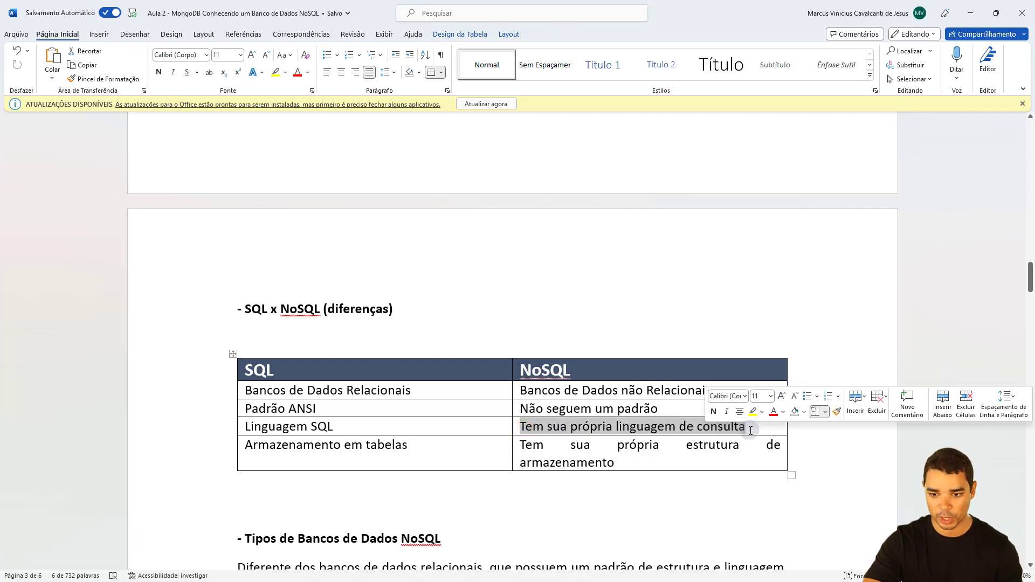
left_click(744, 429)
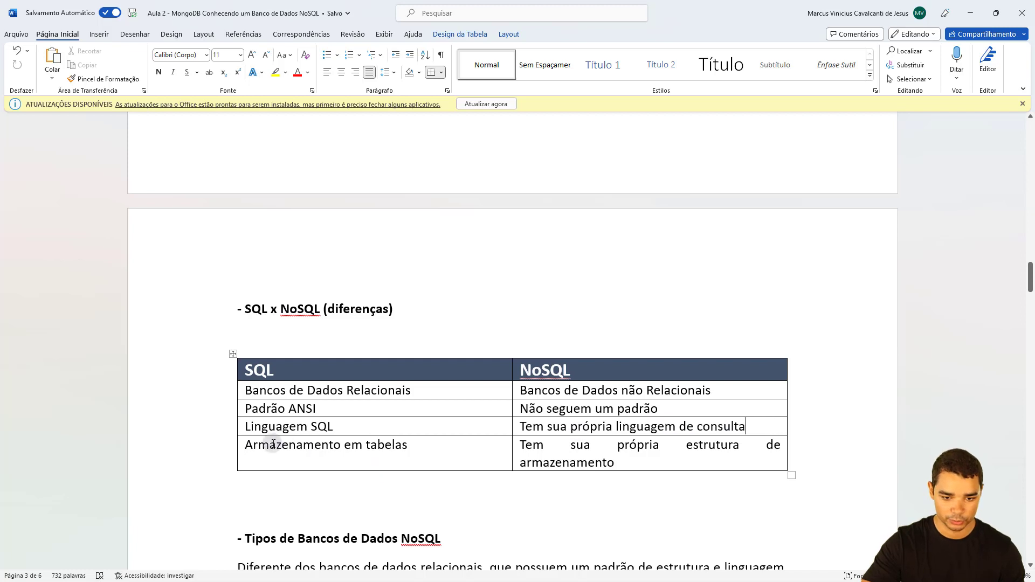
Compare the "Armazenamento em tabelas" entry with the NoSQL entry on storage structure in the last row of the differences table
left_click_drag(248, 447, 449, 457)
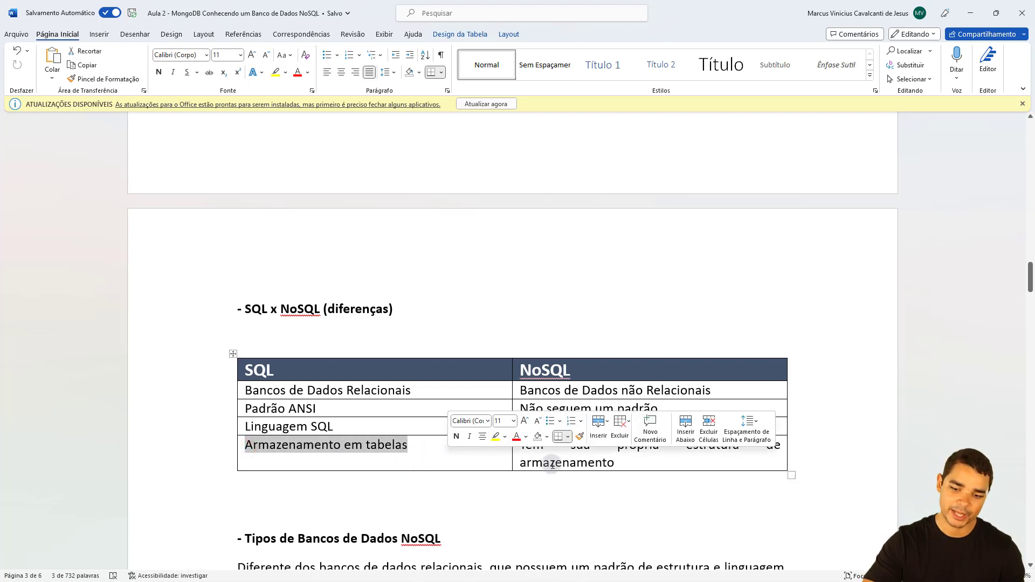
left_click(536, 456)
triple_click(537, 453)
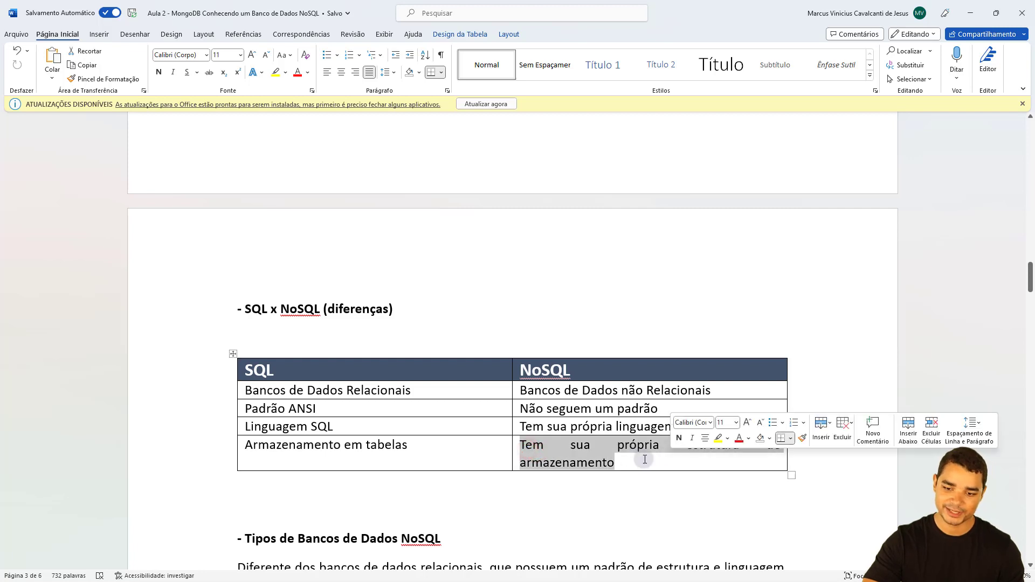
left_click(644, 459)
scroll(643, 451, "down", 1)
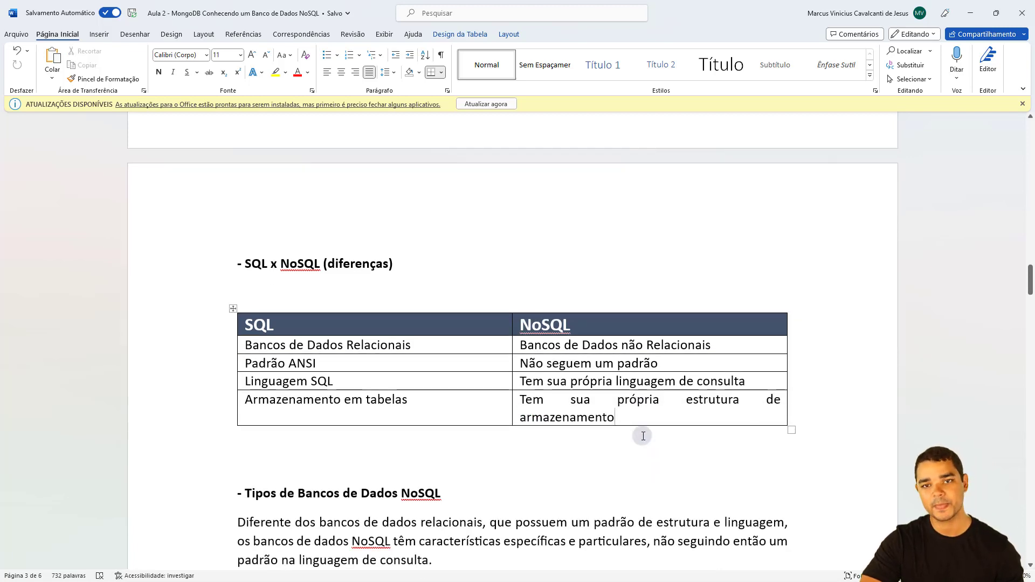
left_click(640, 430)
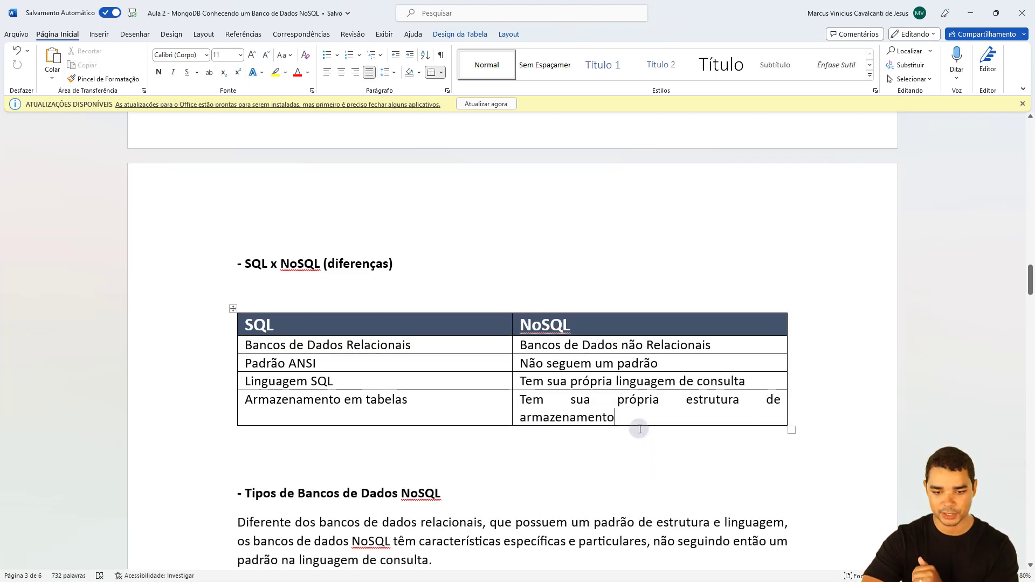
Go to the "Tipos de Bancos de Dados NoSQL" section and highlight its heading
scroll(636, 429, "down", 3)
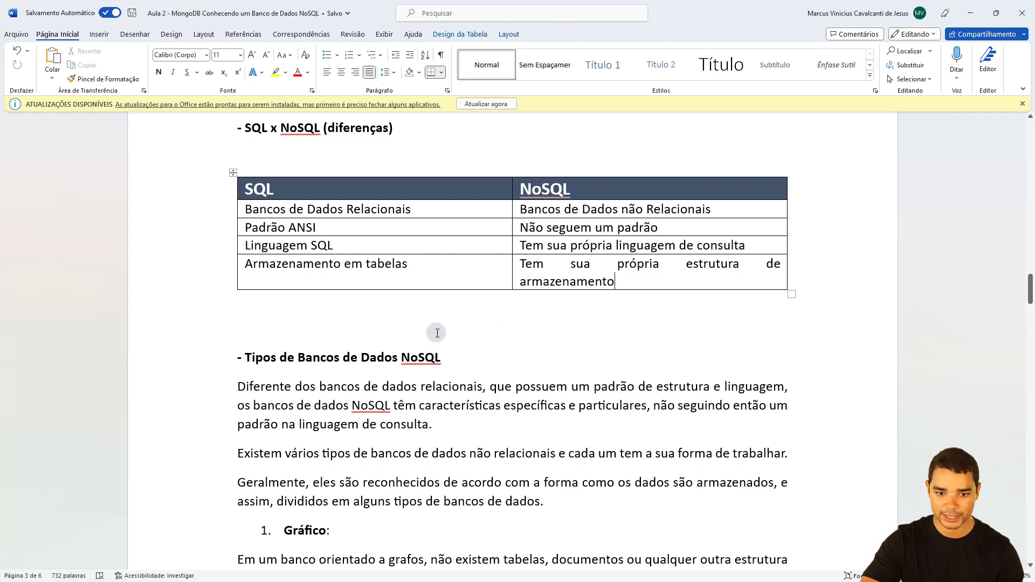
scroll(392, 354, "down", 1)
left_click_drag(236, 311, 453, 315)
scroll(394, 407, "down", 1)
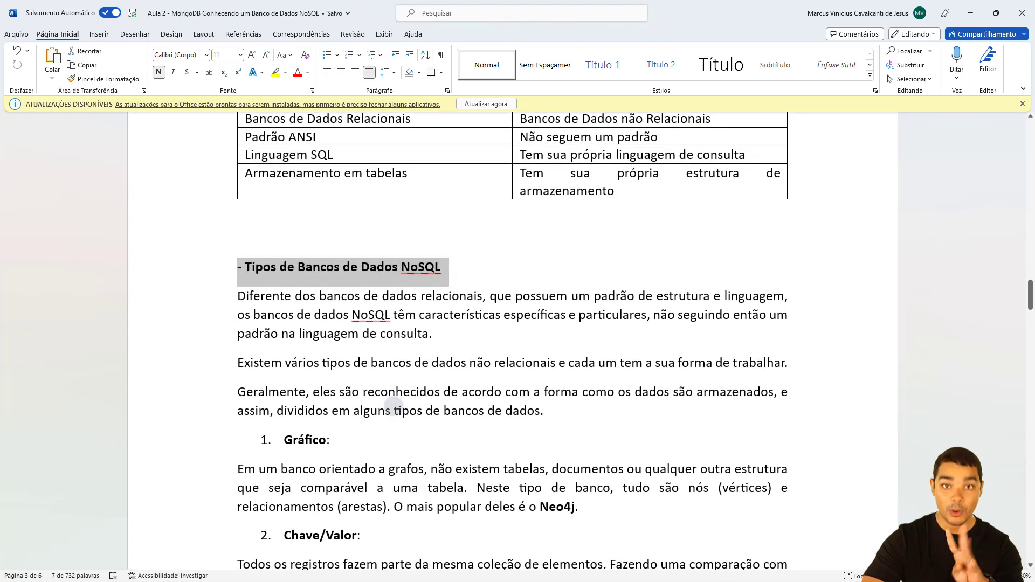
Read the "Gráfico" database type, highlighting its name, the phrases on the absence of tables and the Neo4j example
scroll(395, 404, "down", 1)
left_click_drag(285, 397, 324, 397)
scroll(322, 377, "down", 2)
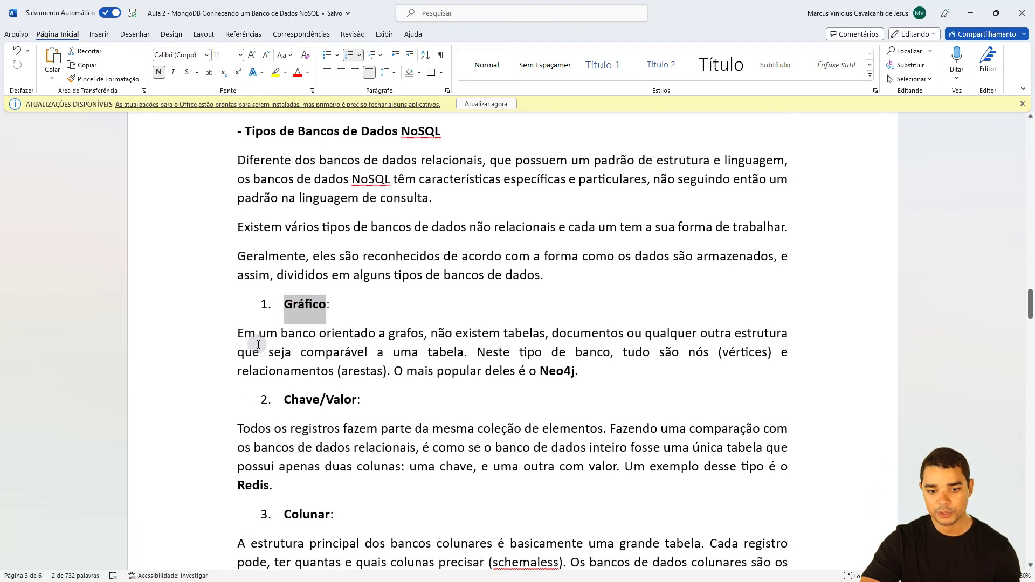
left_click_drag(259, 335, 545, 334)
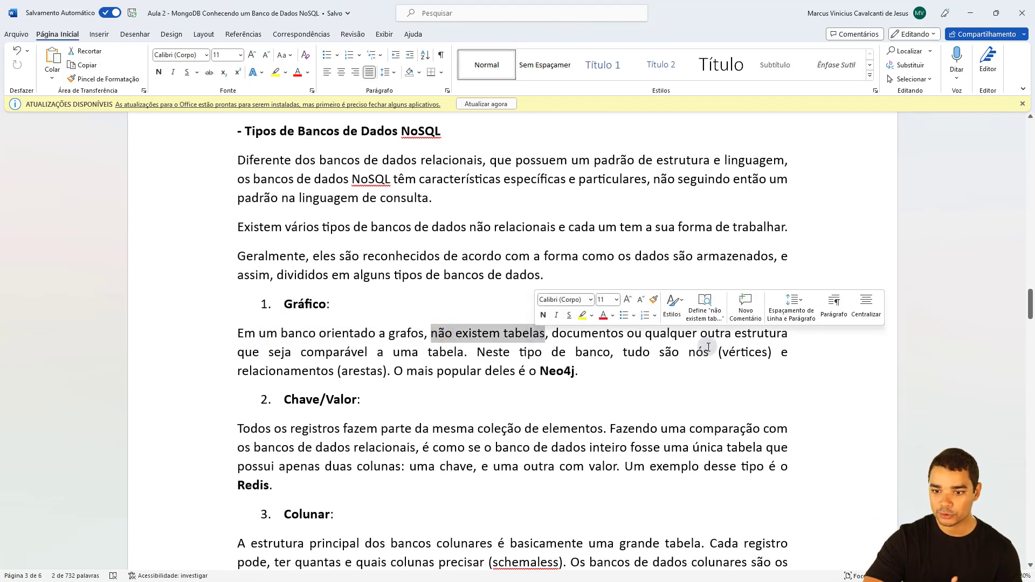
left_click(739, 346)
left_click_drag(252, 347, 462, 354)
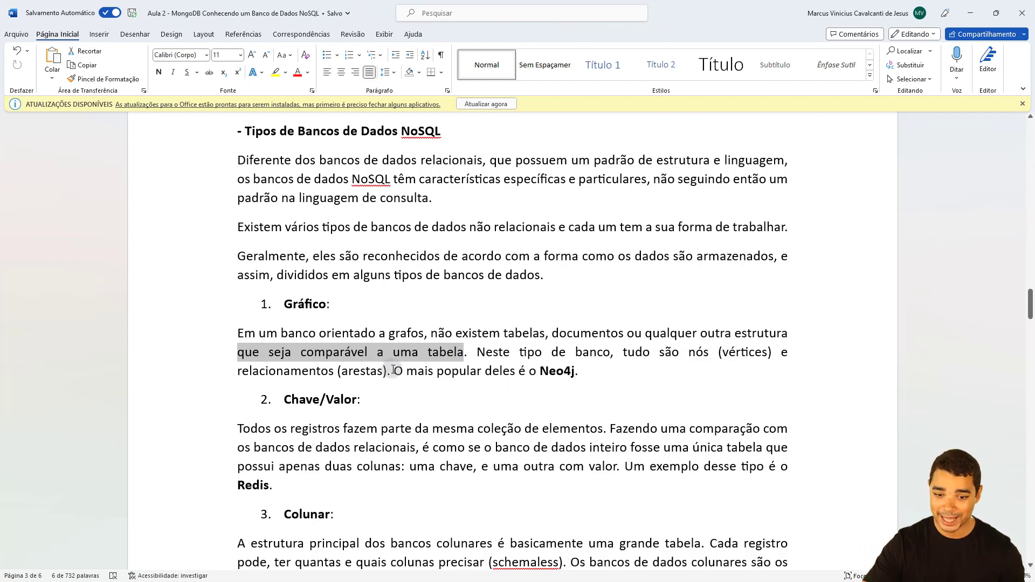
left_click_drag(399, 371, 573, 372)
left_click(592, 377)
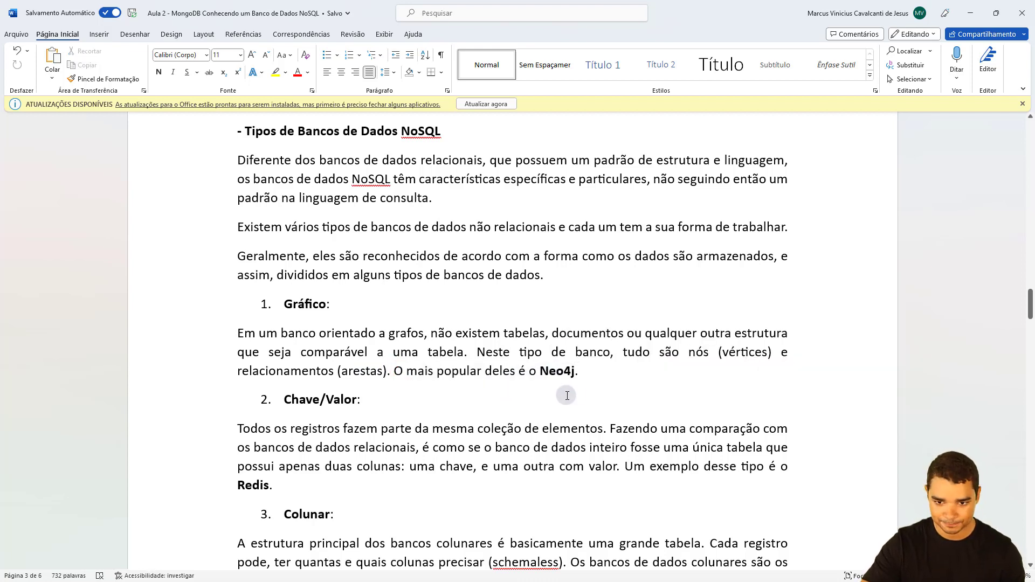
Read the "Chave/Valor" database type, highlighting its name, the comparison with relational databases and the Redis example
left_click_drag(288, 399, 363, 394)
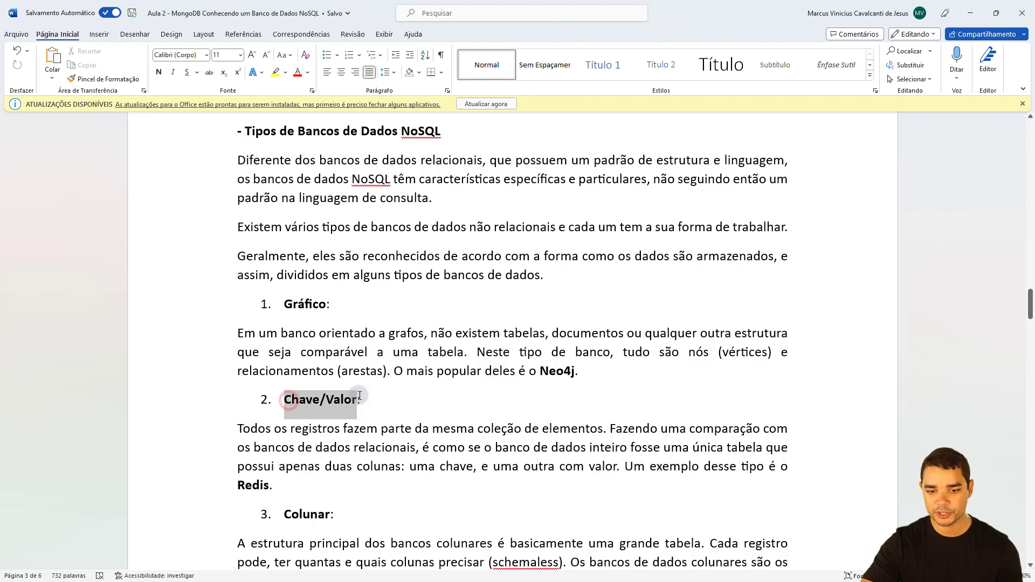
left_click_drag(256, 430, 615, 455)
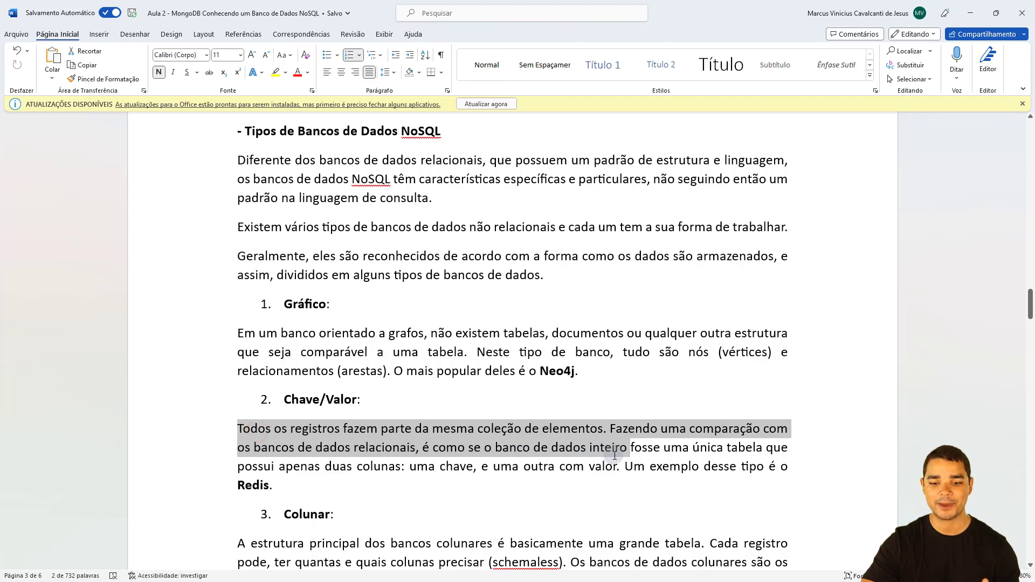
scroll(615, 456, "down", 3)
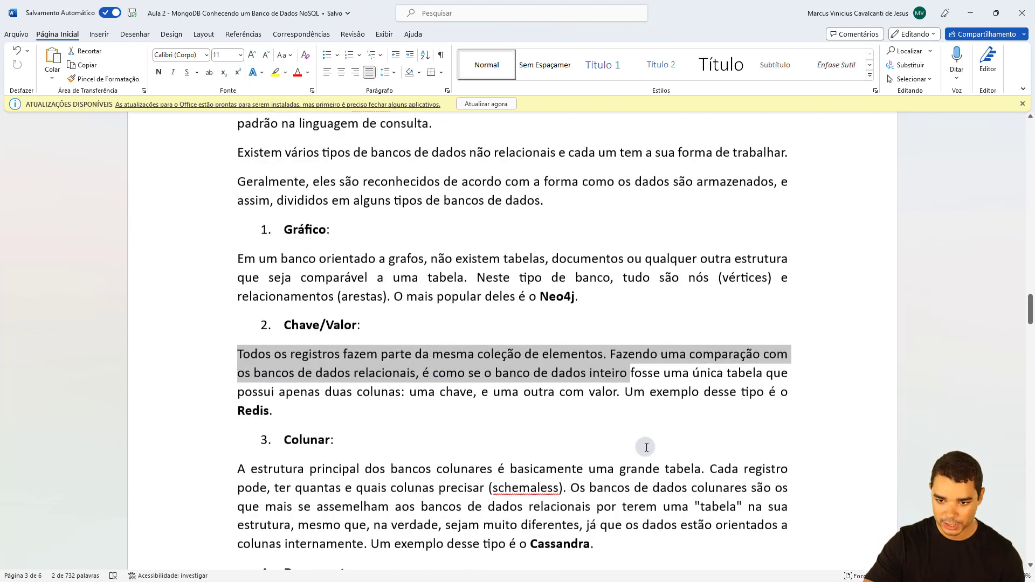
left_click(648, 377)
left_click_drag(699, 339, 757, 338)
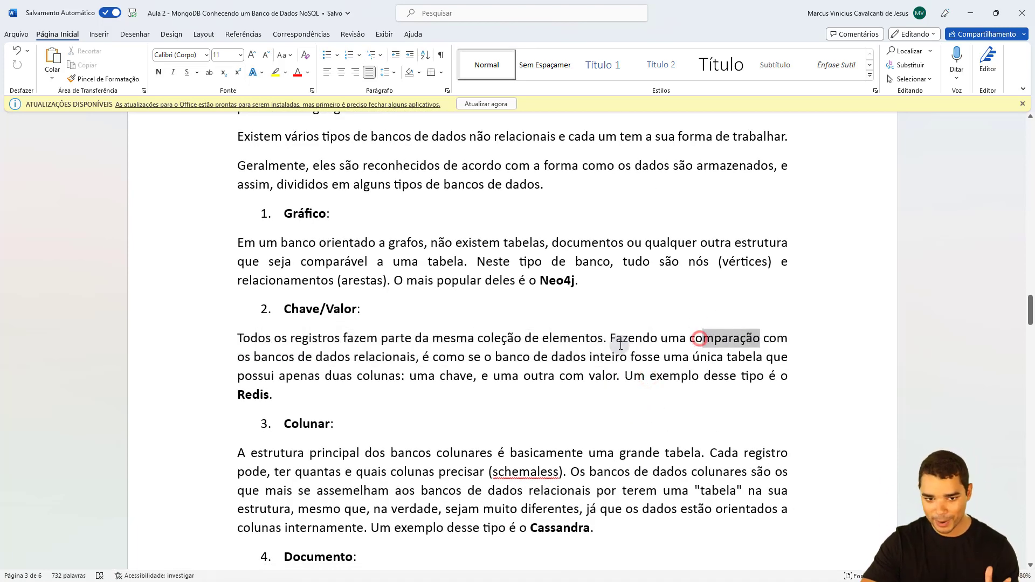
left_click_drag(285, 356, 416, 356)
left_click(439, 357)
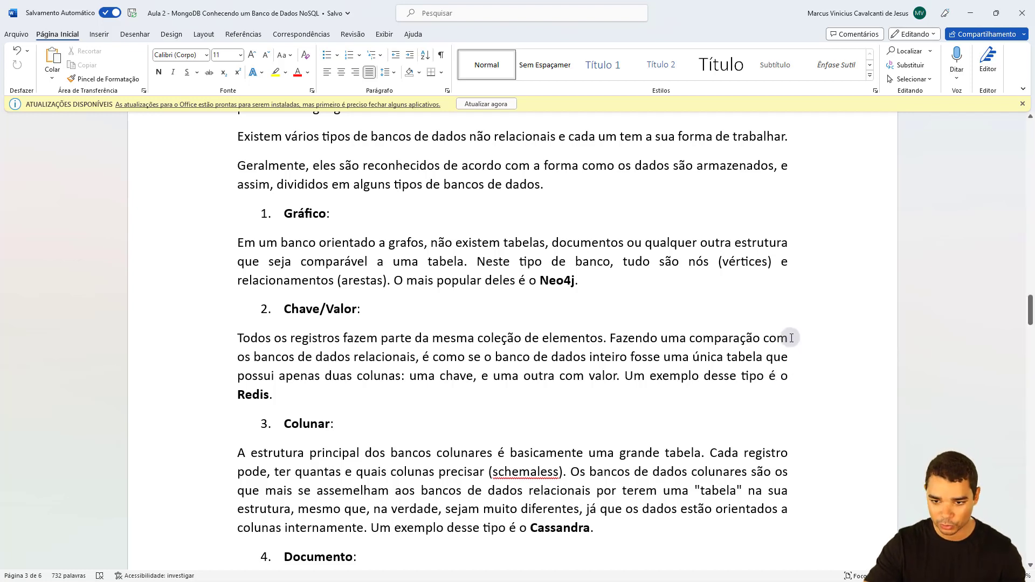
left_click_drag(627, 376, 679, 379)
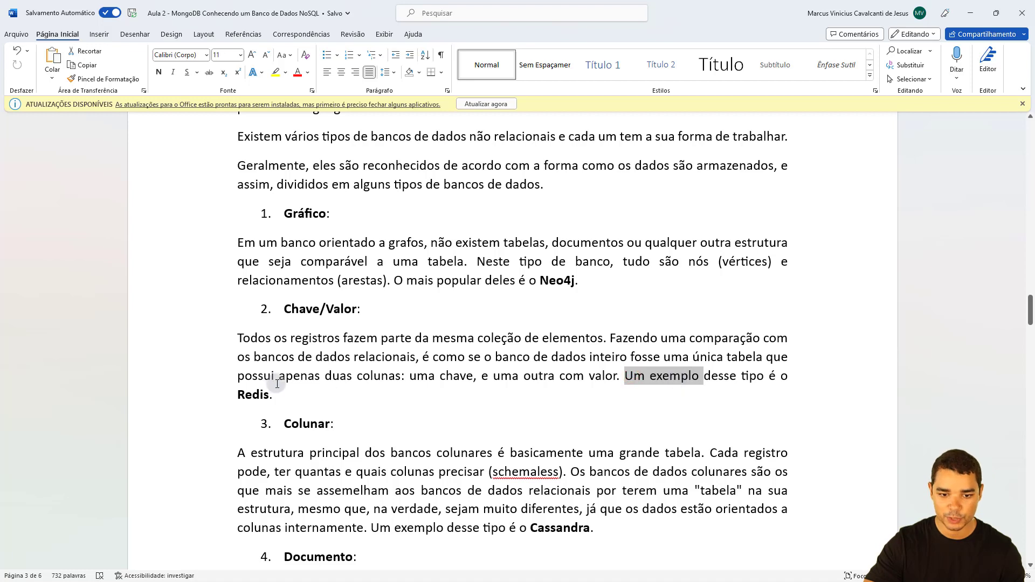
double_click(254, 395)
left_click(354, 413)
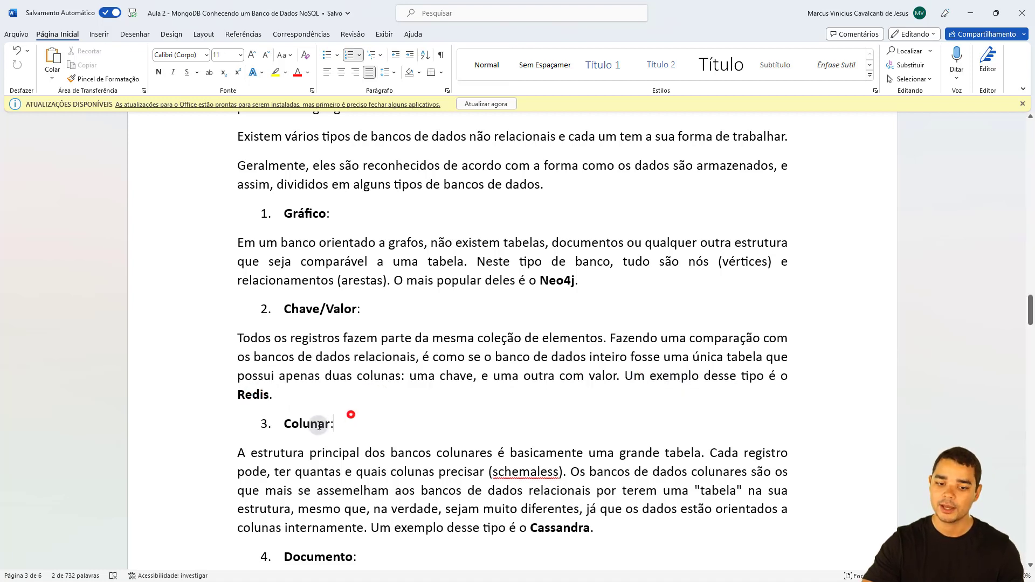
Read the "Colunar" database type, highlighting its name, the sentence on its main structure and the Cassandra example
scroll(348, 417, "down", 1)
left_click_drag(285, 384, 330, 379)
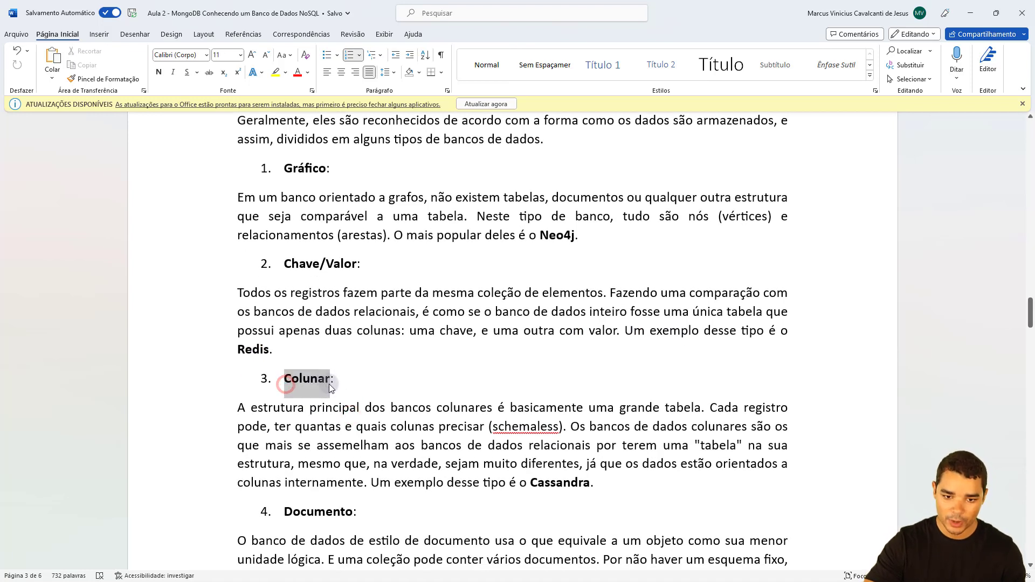
left_click_drag(258, 414, 695, 409)
left_click(573, 428)
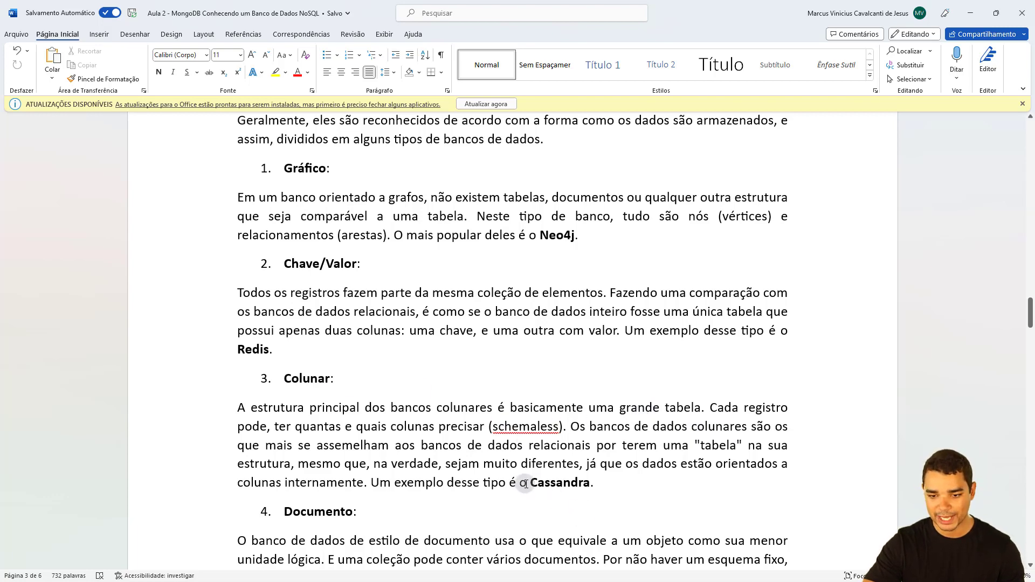
left_click_drag(531, 483, 588, 478)
Read the "Documento" database type, highlighting its name, the opening of its description and the MongoDB example
scroll(588, 478, "down", 4)
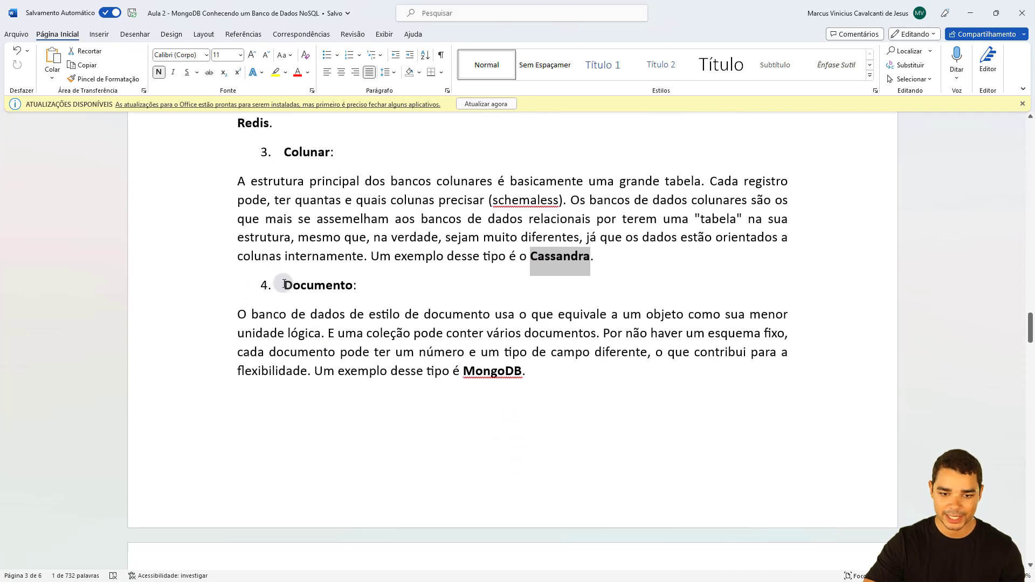
left_click_drag(284, 285, 351, 285)
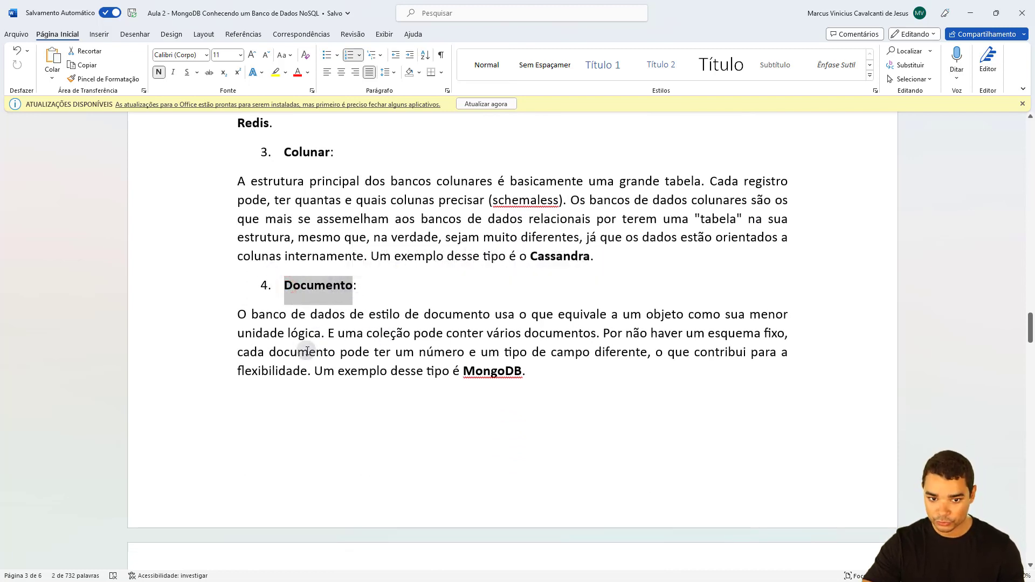
left_click_drag(252, 315, 494, 314)
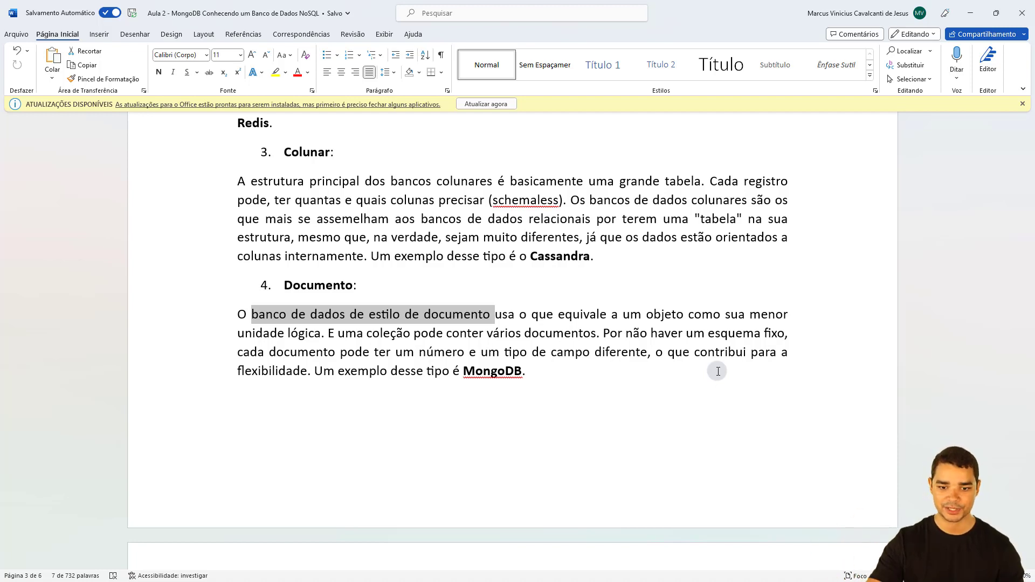
left_click(499, 358)
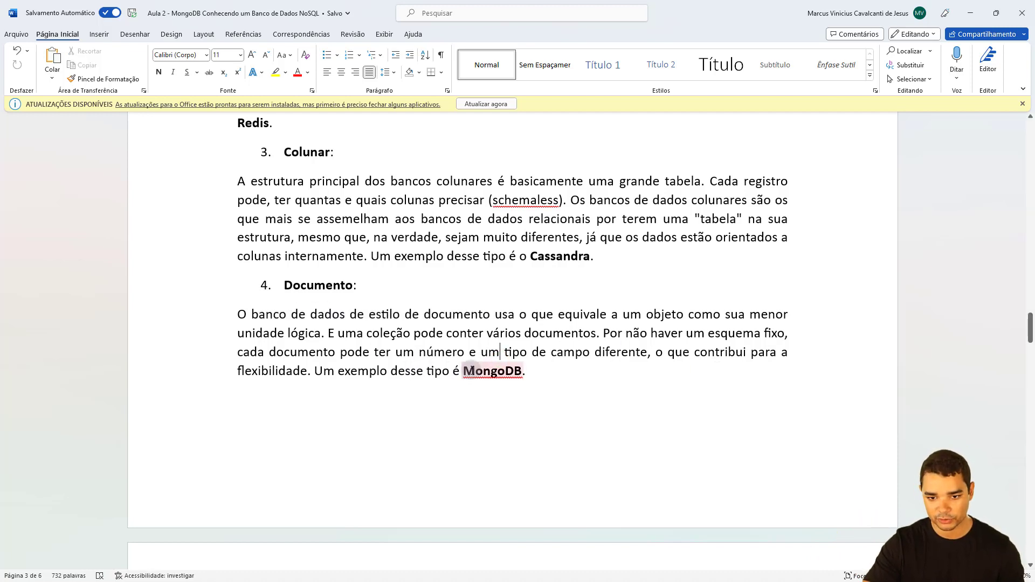
left_click_drag(468, 370, 554, 370)
left_click(536, 372)
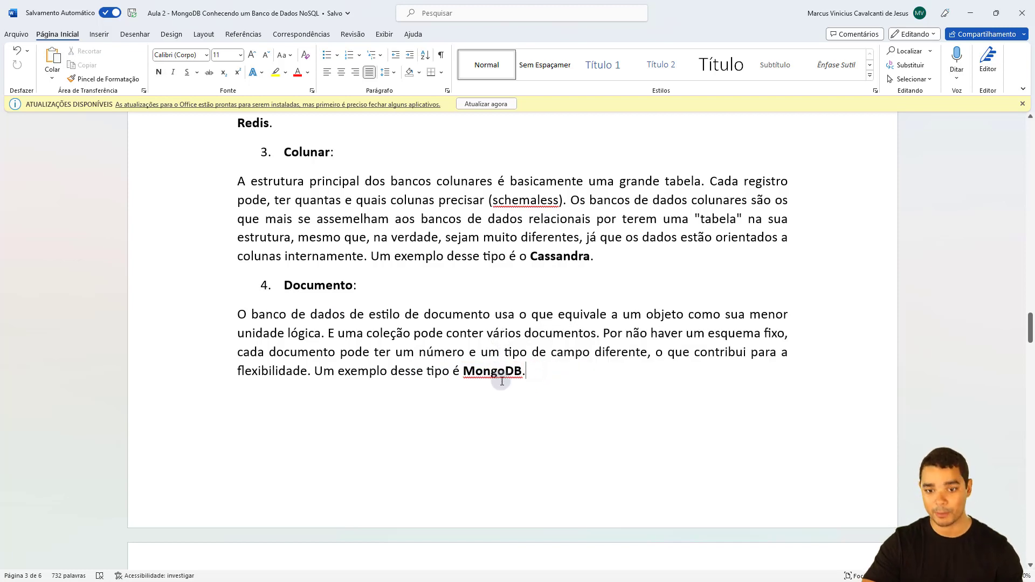
Look over the "Sobre o MongoDB" ranking table and the database types again, and return to the agenda at the document's start
scroll(487, 377, "down", 4)
scroll(487, 377, "down", 4)
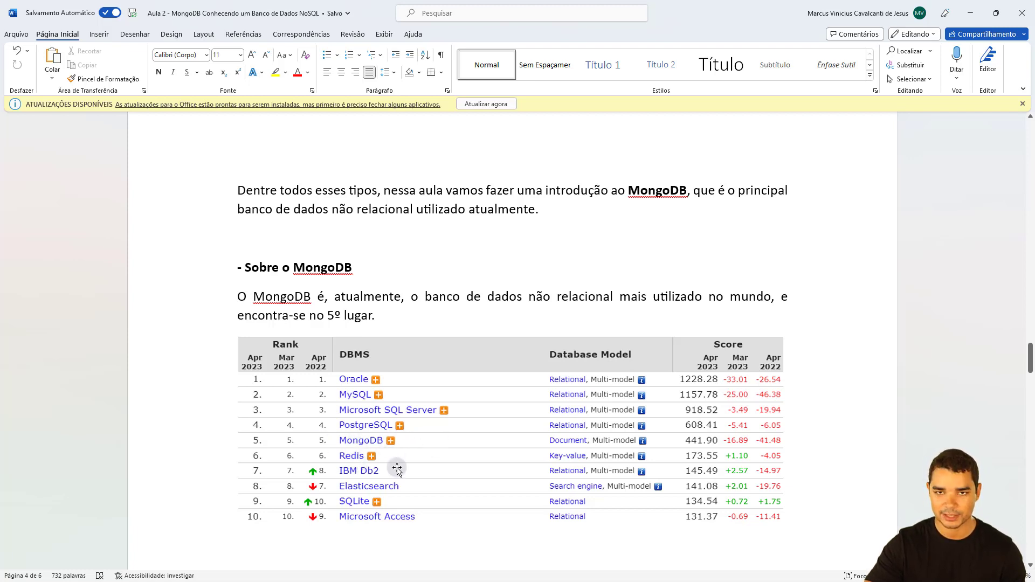
scroll(397, 470, "up", 15)
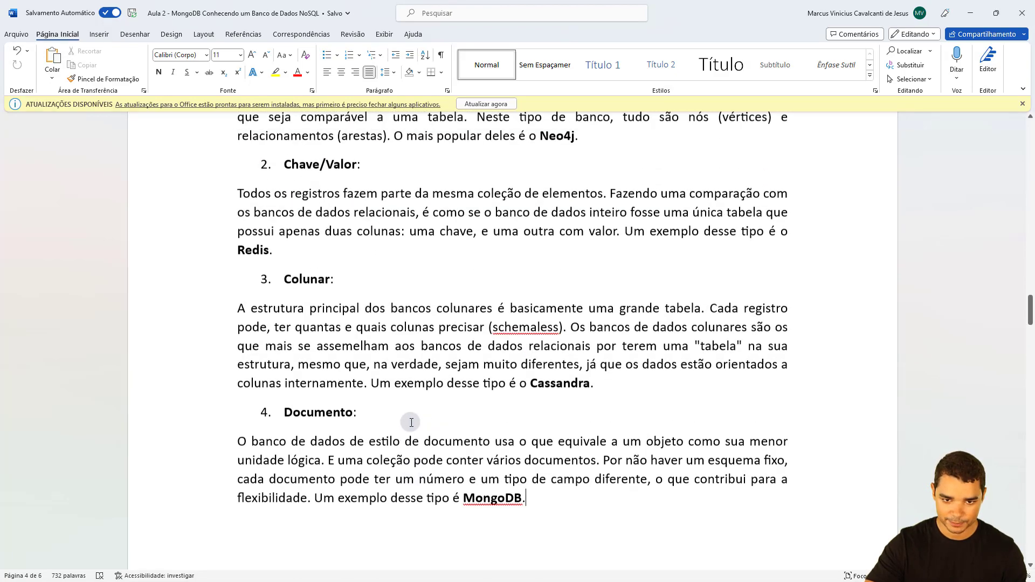
scroll(328, 442, "down", 5)
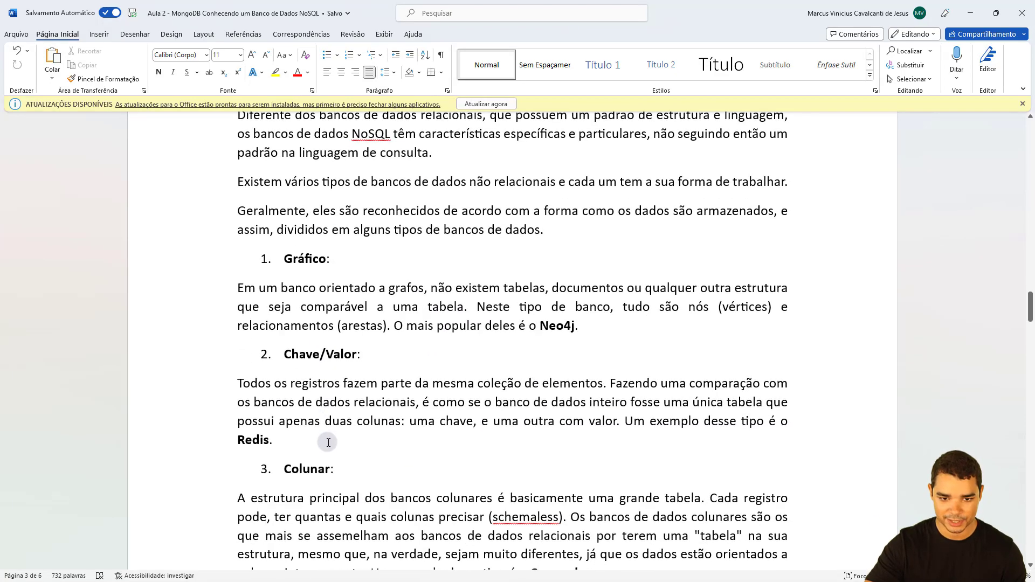
scroll(361, 358, "down", 13)
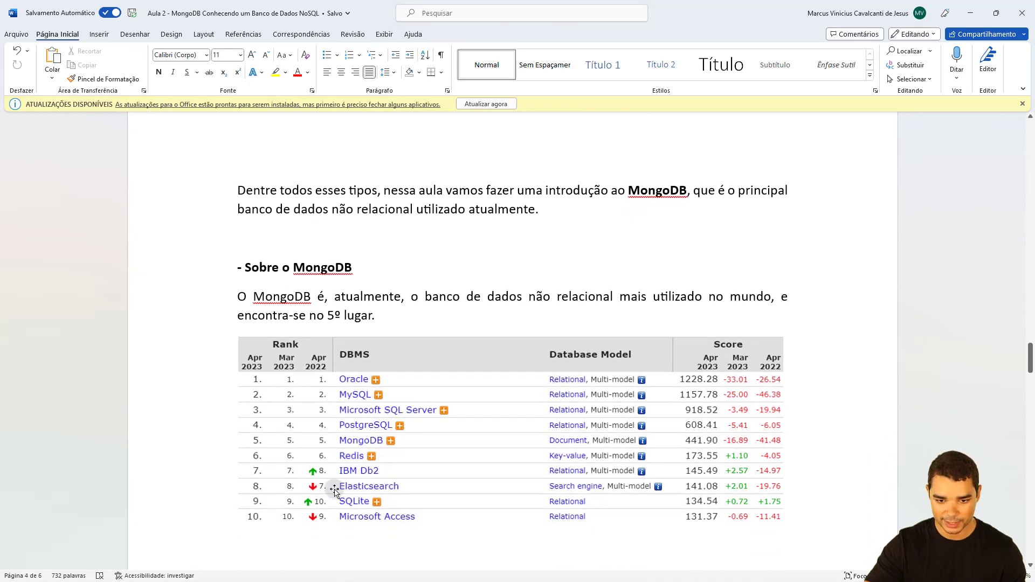
scroll(528, 474, "up", 9)
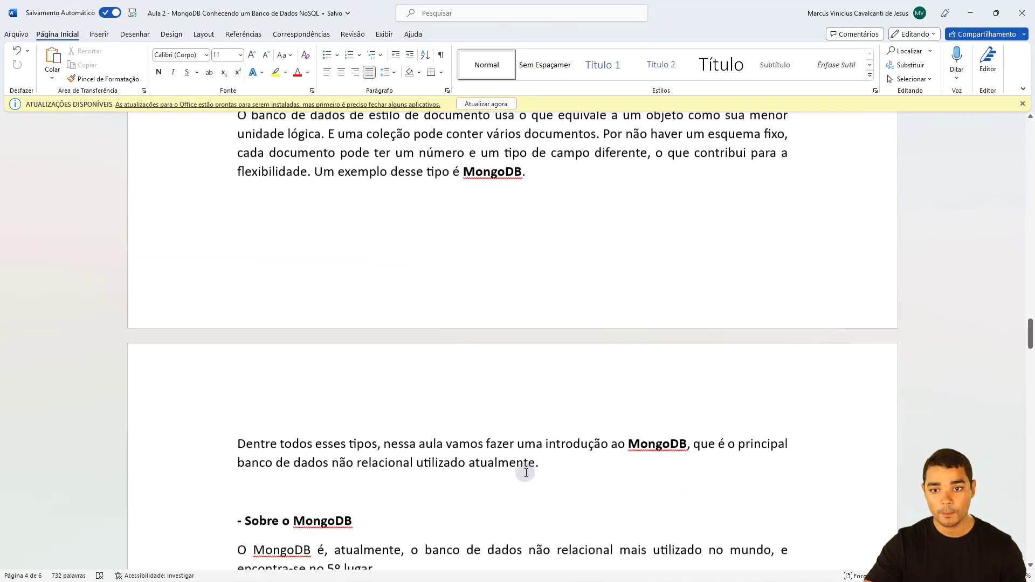
left_click_drag(1028, 327, 801, 210)
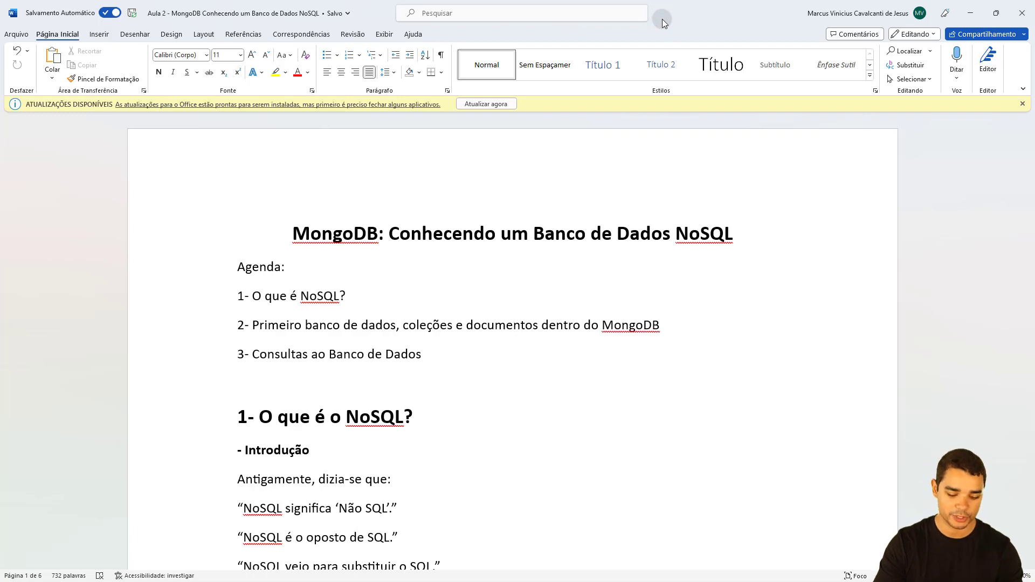
Switch to the browser and review the version, platform and package choices on the MongoDB Community Server download page
key("alt+Tab")
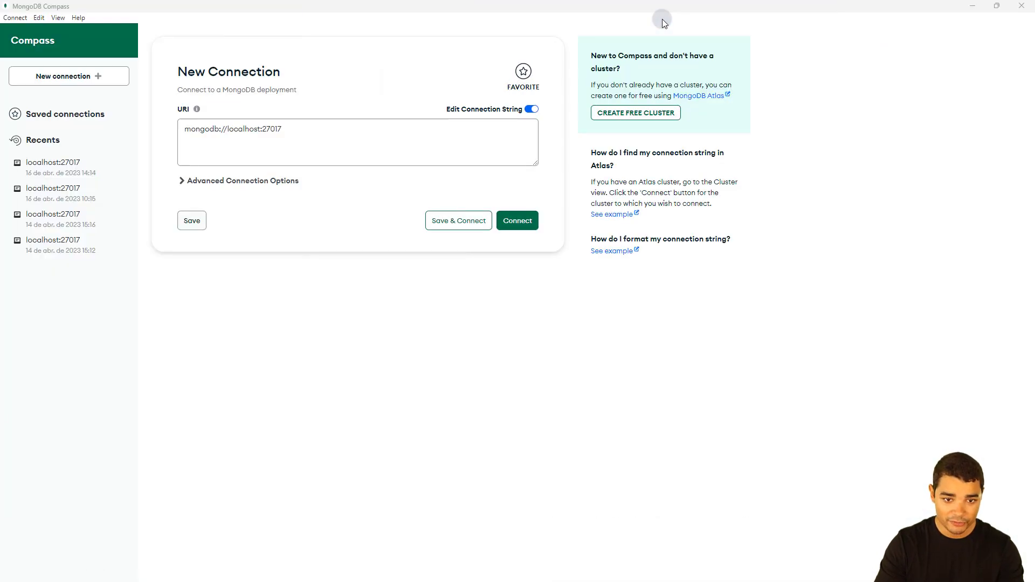
left_click(386, 20)
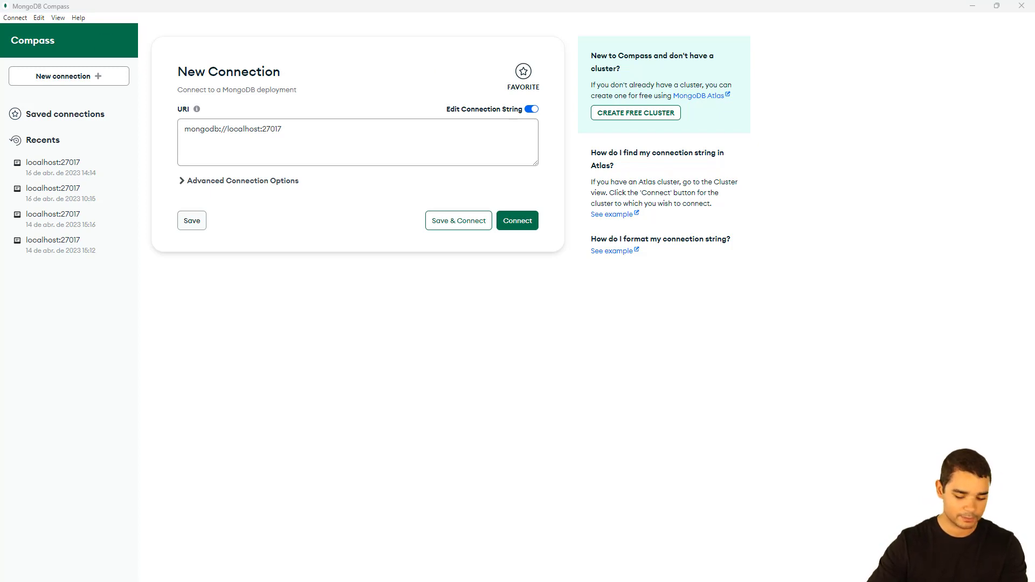
key("alt+Tab")
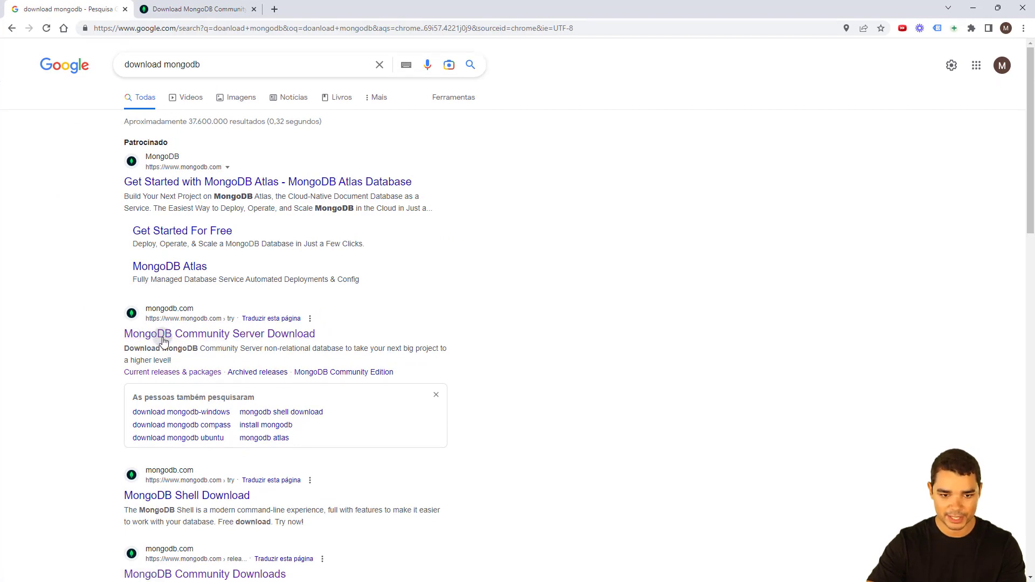
left_click(200, 9)
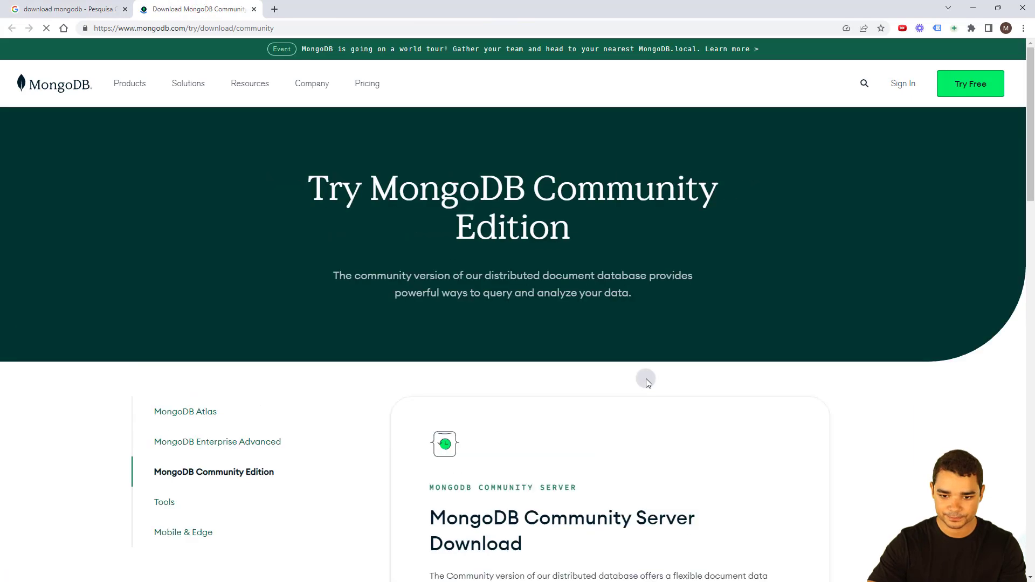
scroll(646, 379, "down", 10)
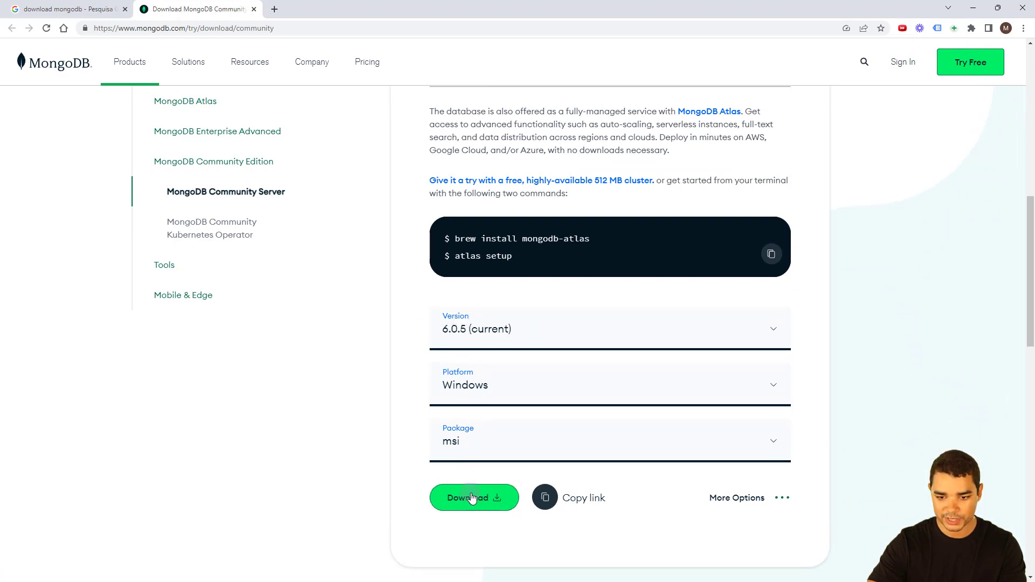
scroll(463, 488, "up", 10)
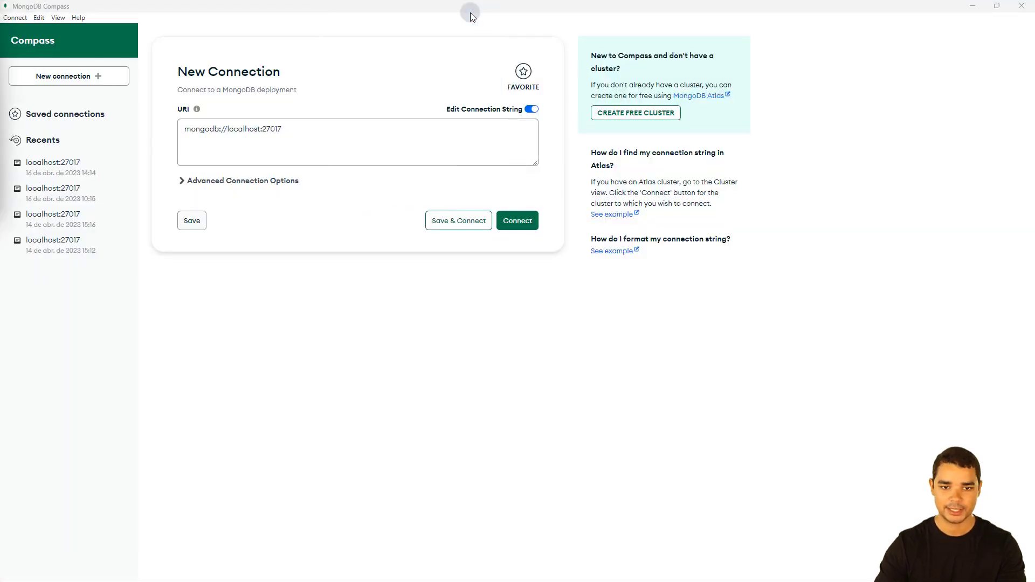
Switch to MongoDB Compass, connect to mongodb://localhost:27017 and show the server's list of databases
left_click(474, 13)
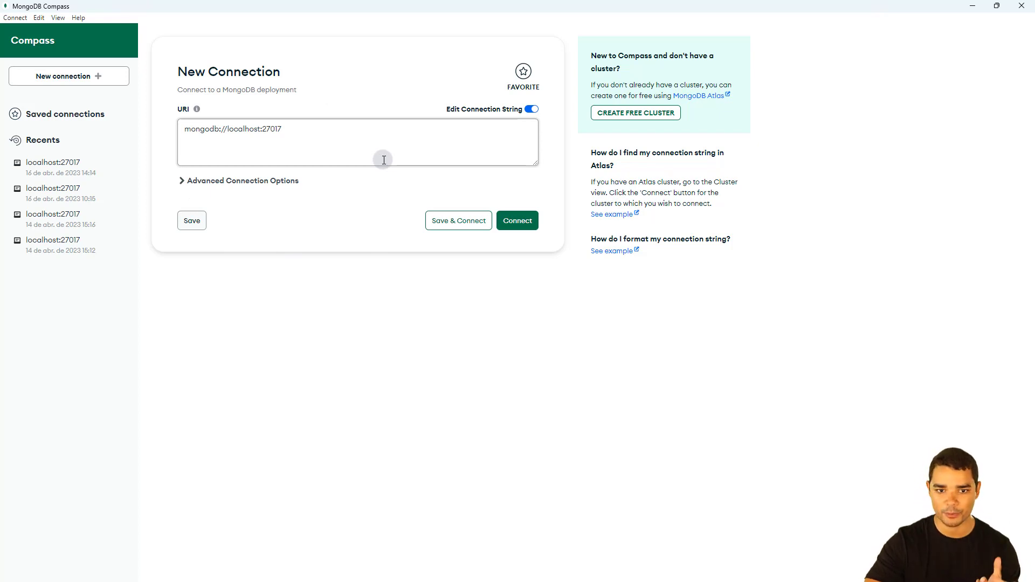
mouse_move(320, 69)
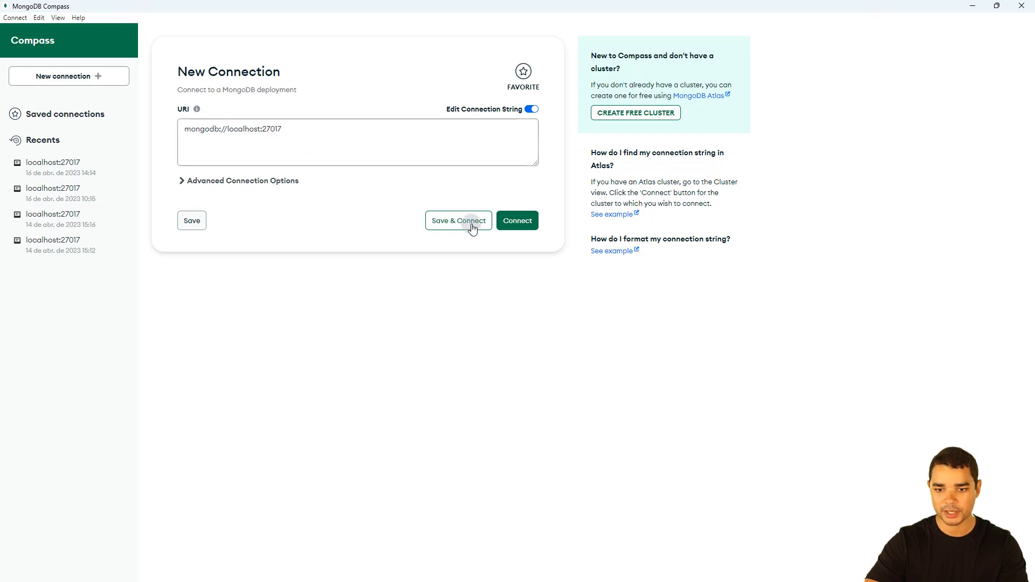
left_click(514, 223)
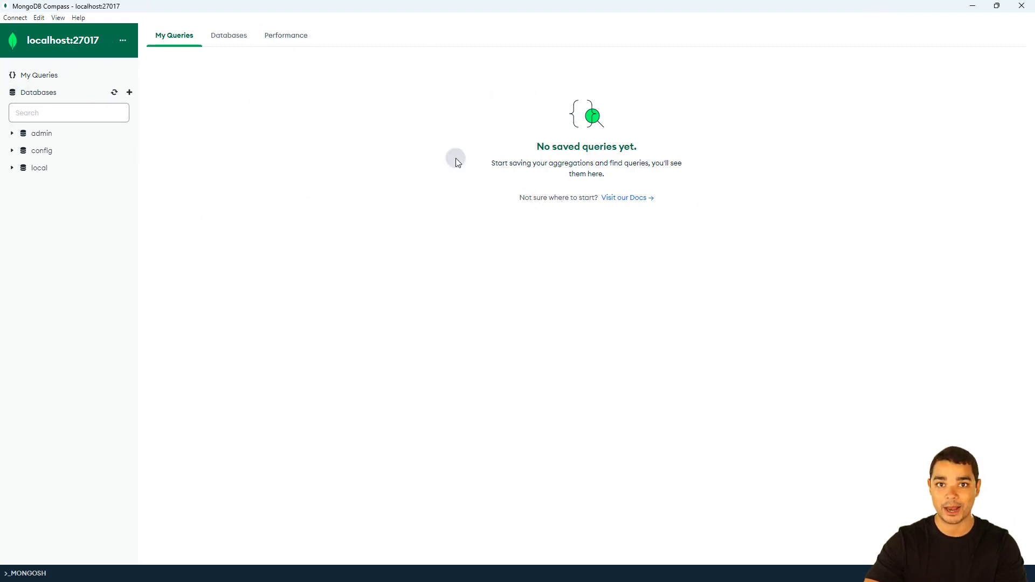
left_click(54, 93)
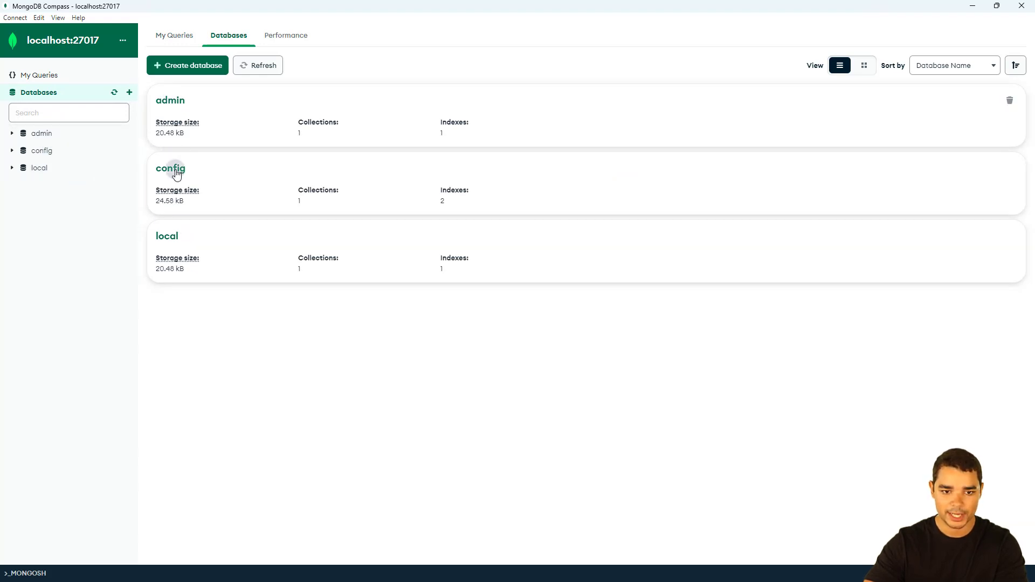
mouse_move(189, 134)
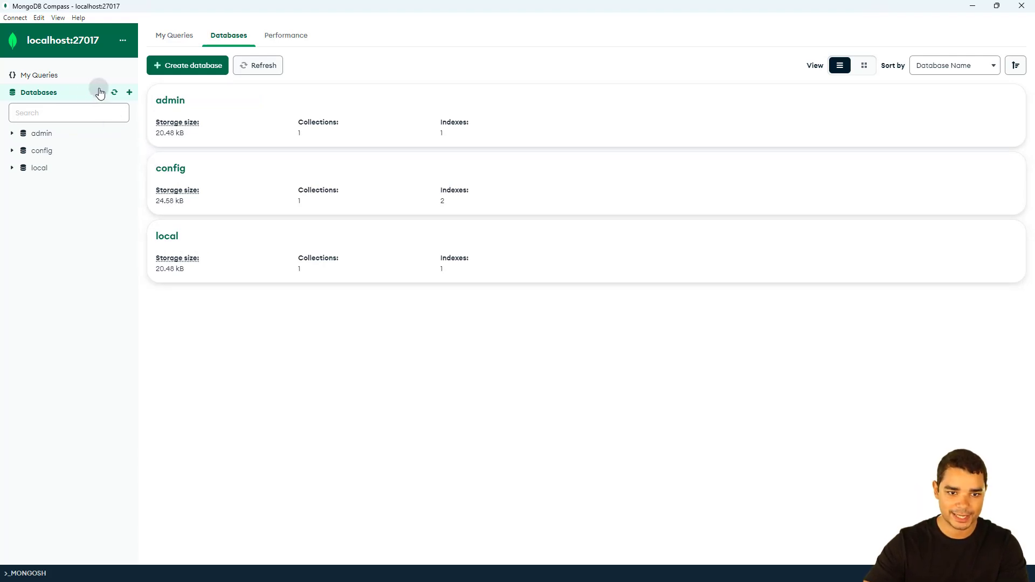
Create a database named HashtagNoSQL with an initial collection named Collection_01
left_click(130, 92)
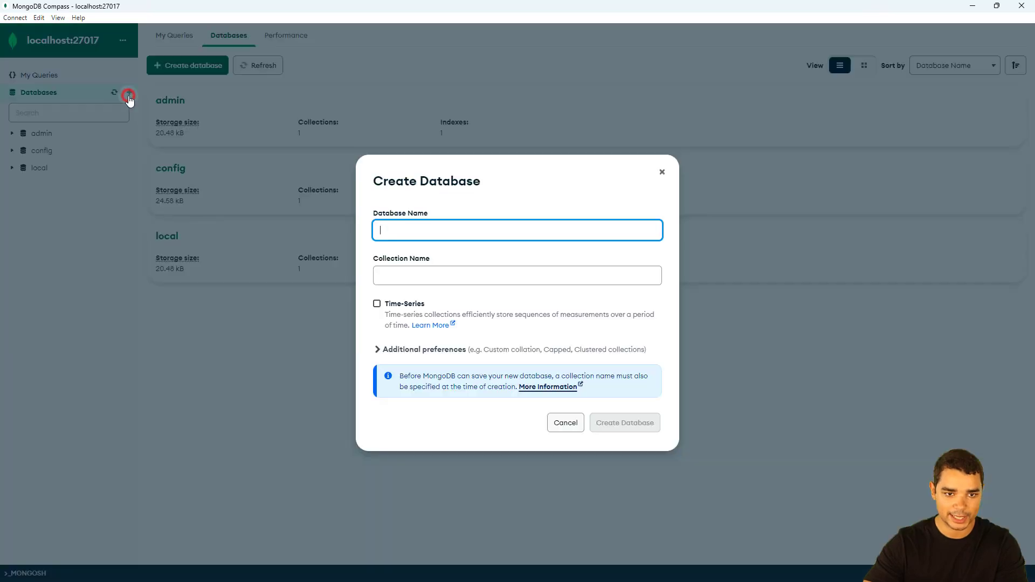
left_click(399, 231)
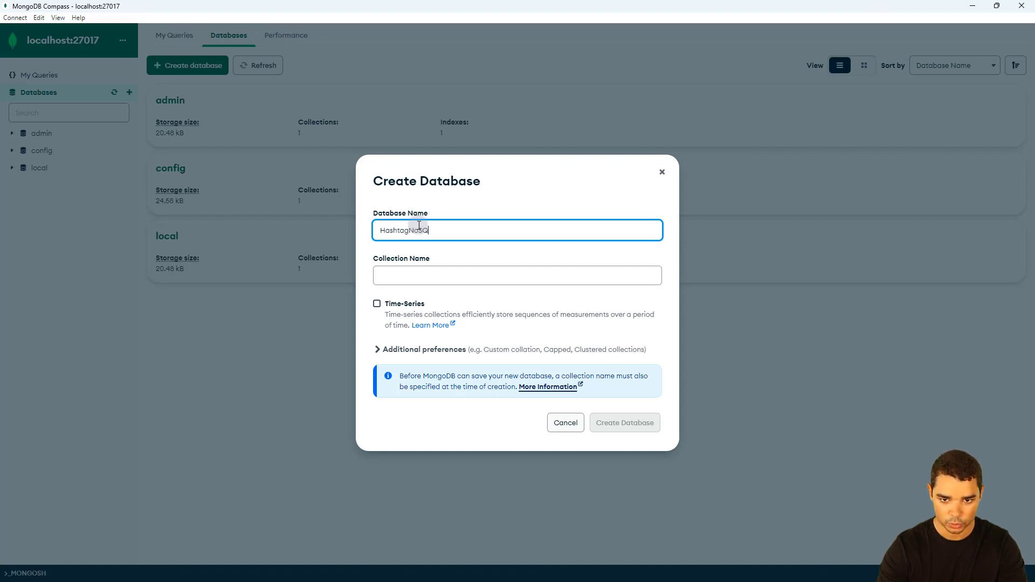
type("HashtagNoSQL")
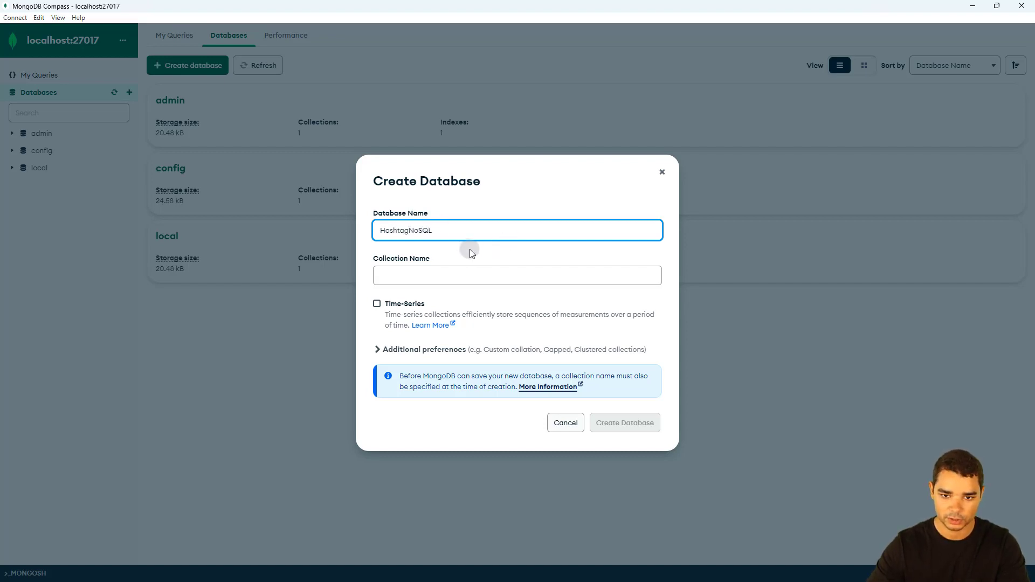
left_click(420, 274)
type("Collection_01")
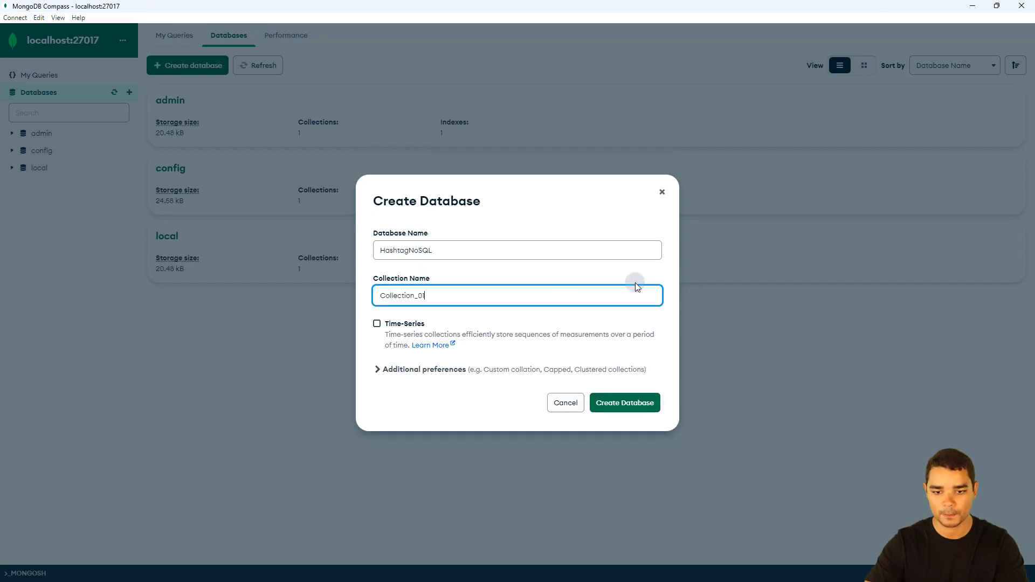
left_click(625, 404)
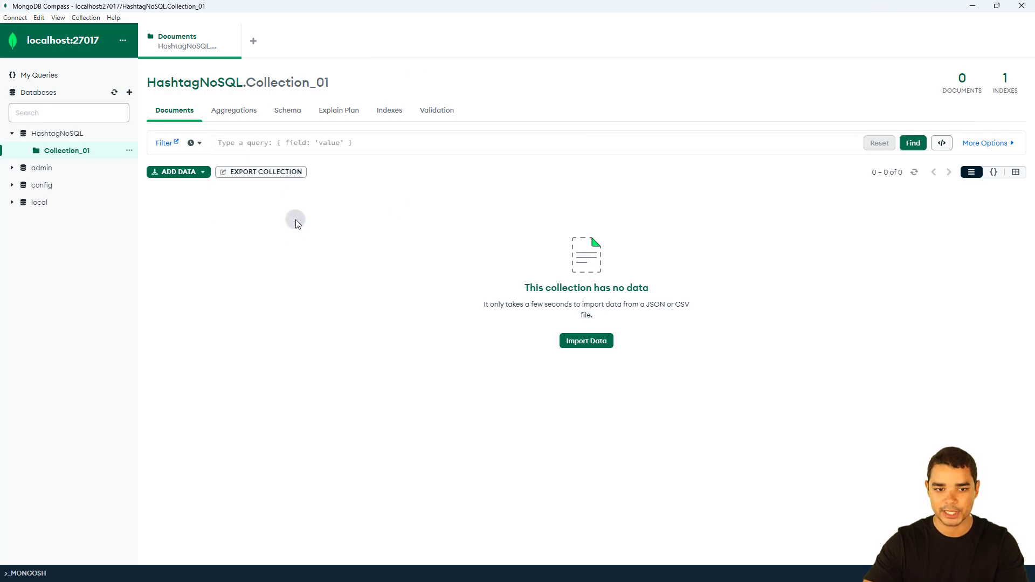
Add a collection named Collection_02 to the HashtagNoSQL database and view the documents page of Collection_01
left_click(69, 133)
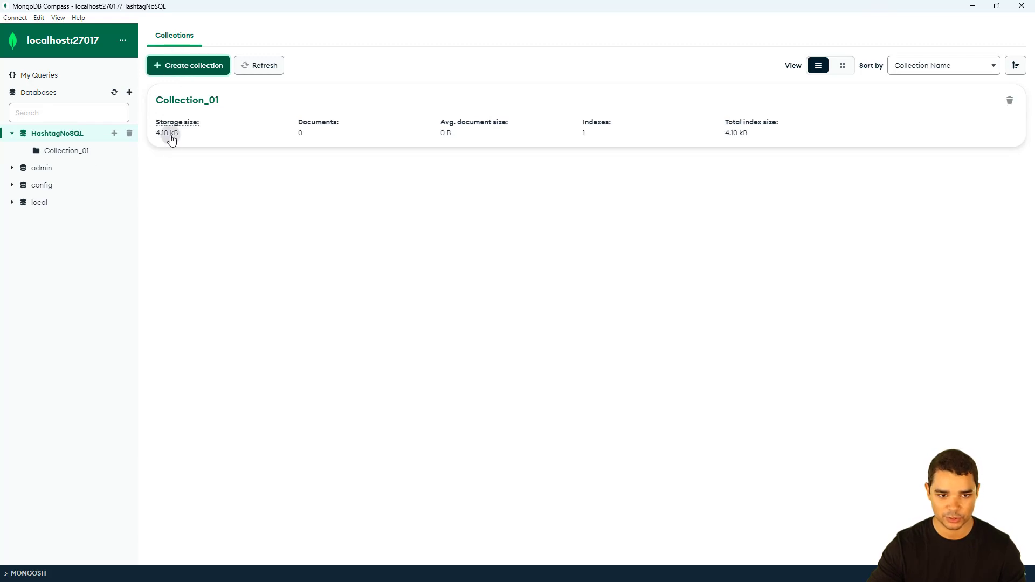
left_click(177, 65)
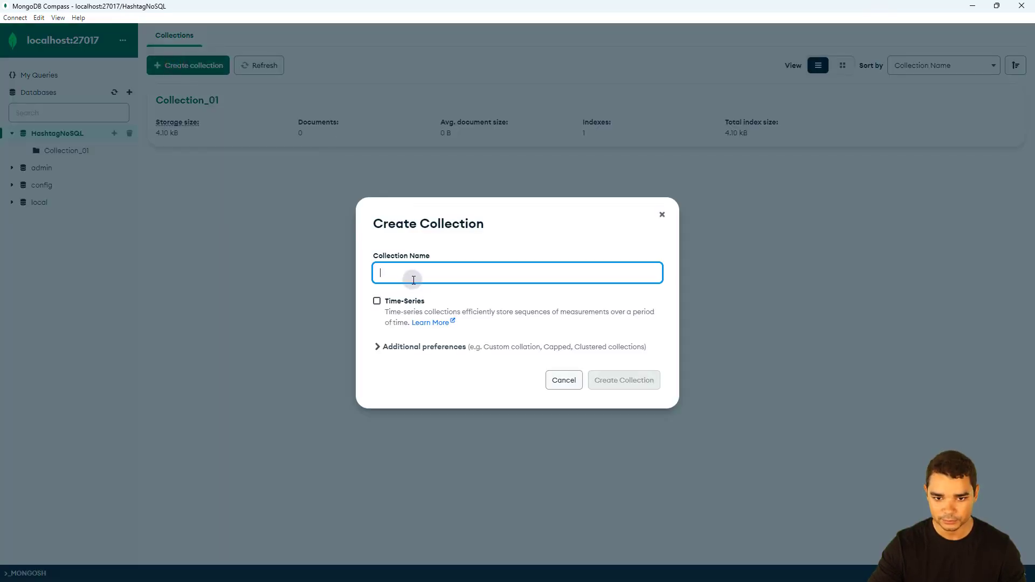
type("Collection_02")
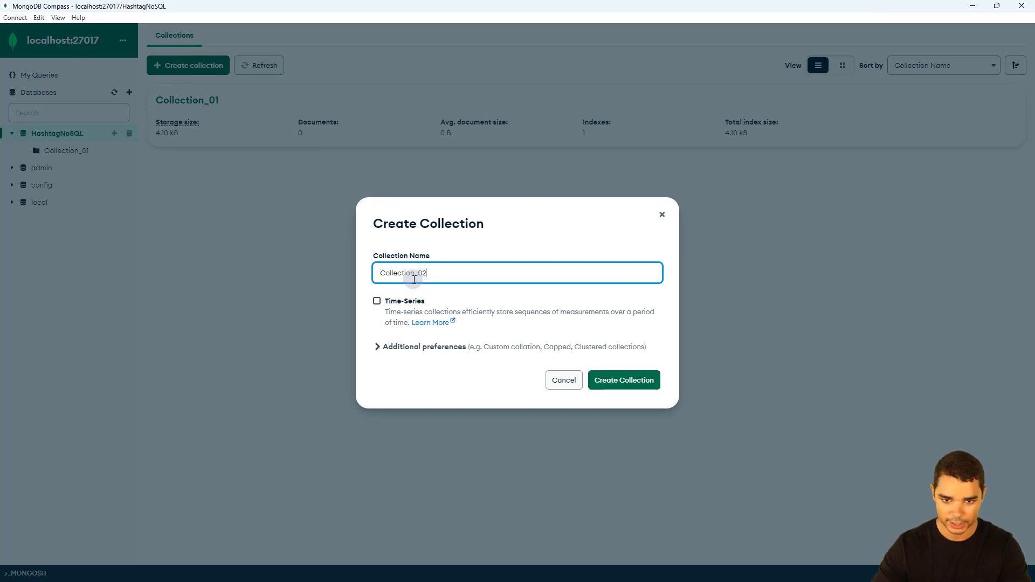
left_click(625, 379)
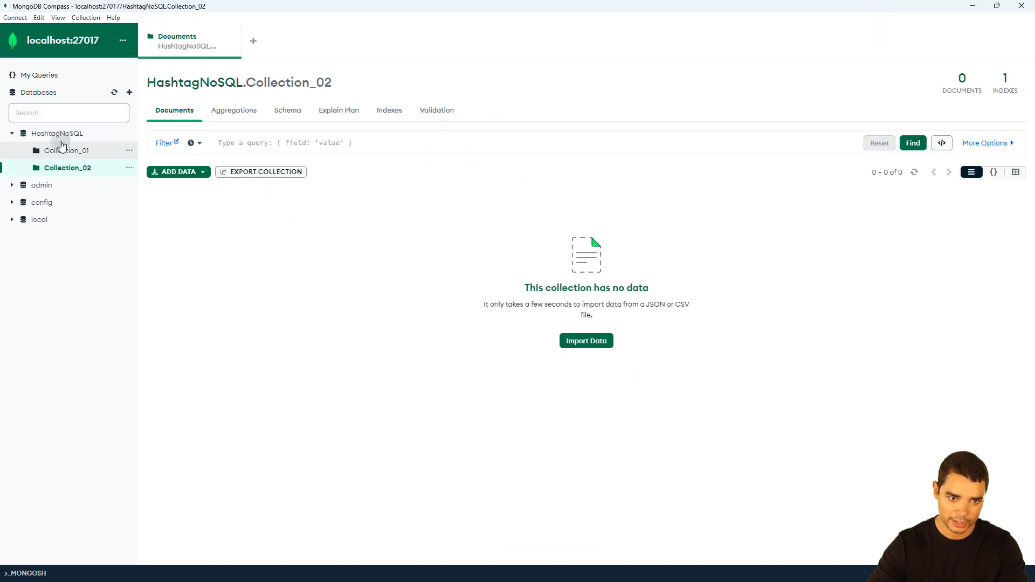
left_click(57, 135)
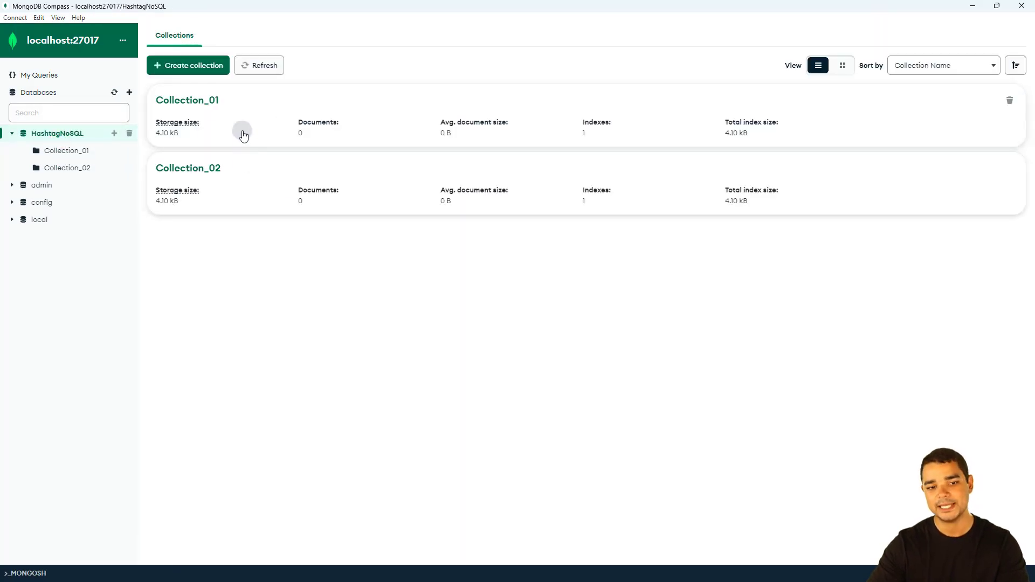
left_click(237, 107)
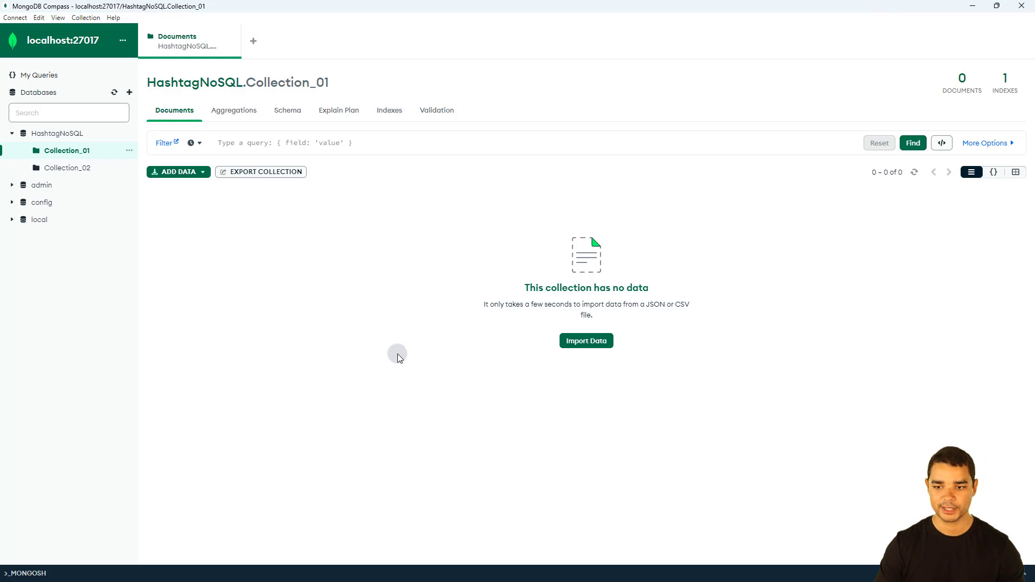
Drop Collection_02 from the HashtagNoSQL database, entering its name as confirmation
left_click(76, 135)
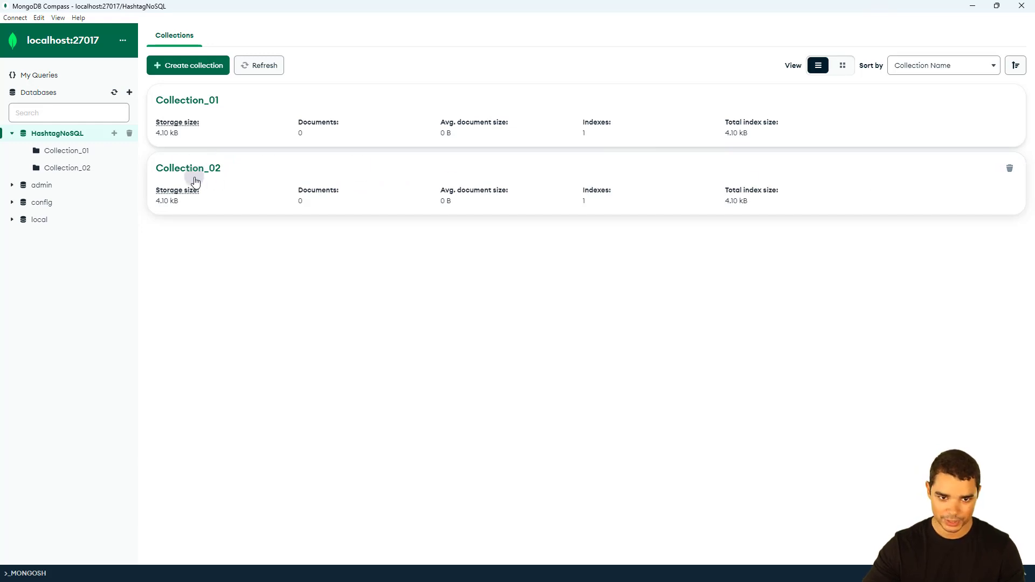
left_click(1012, 169)
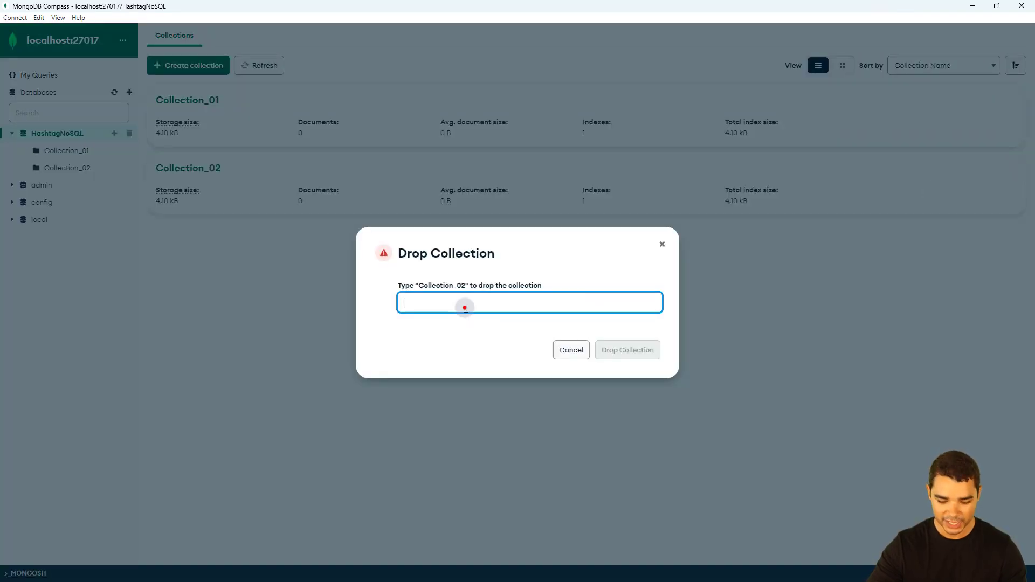
type("Collectio")
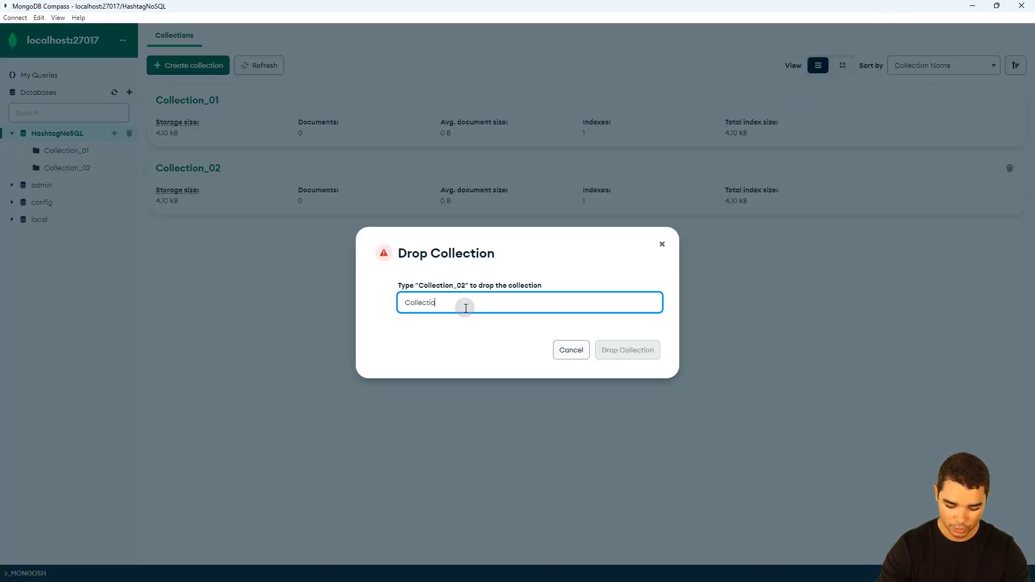
type("n_02")
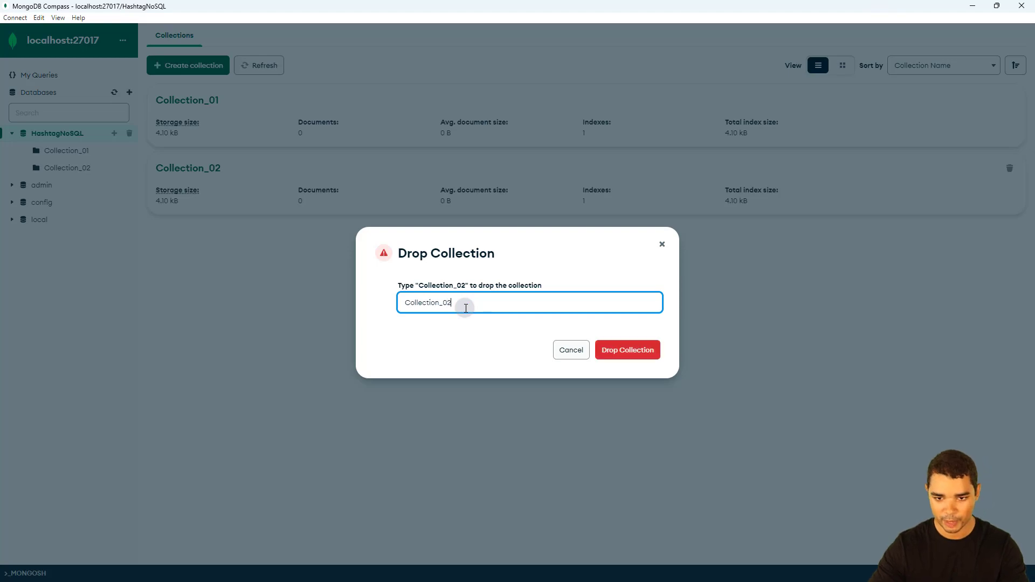
left_click(616, 350)
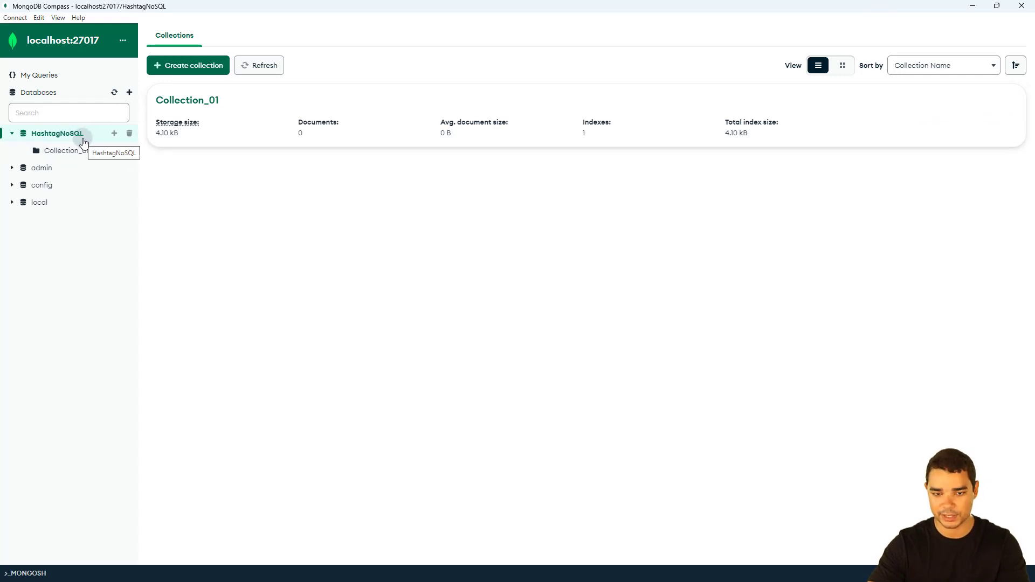
left_click(131, 135)
left_click(466, 309)
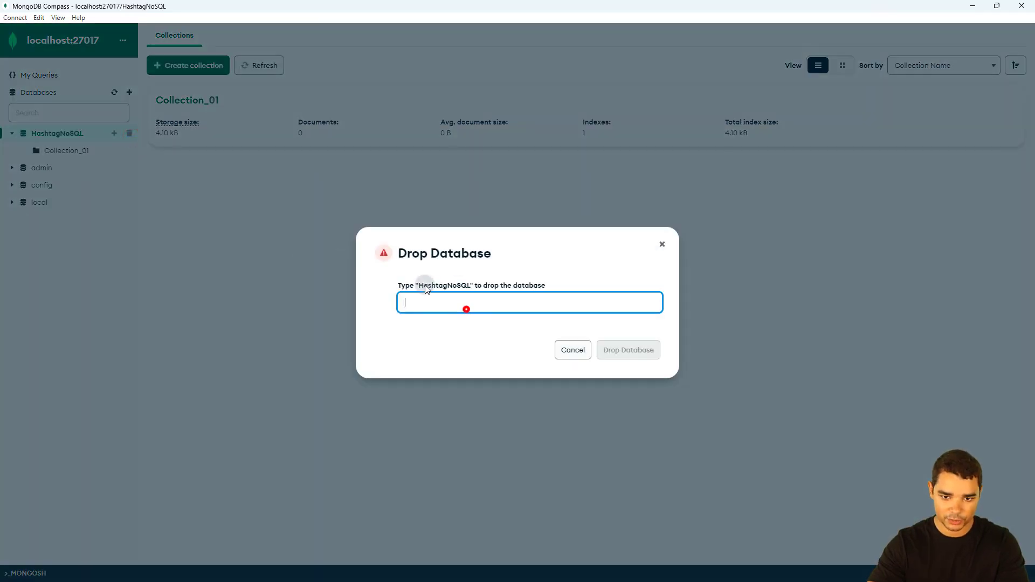
left_click_drag(424, 284, 468, 285)
left_click(449, 299)
left_click(436, 301)
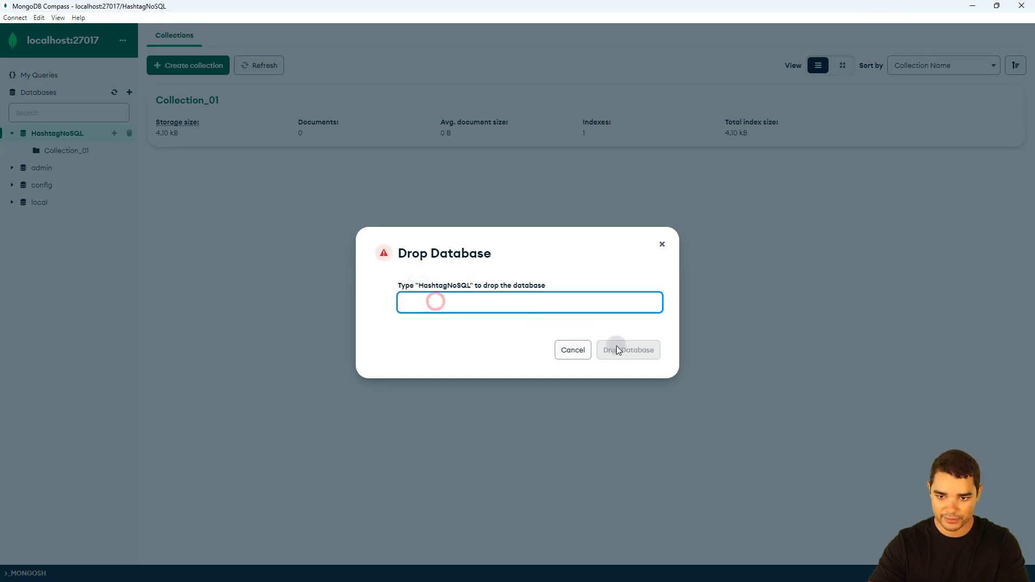
left_click(663, 245)
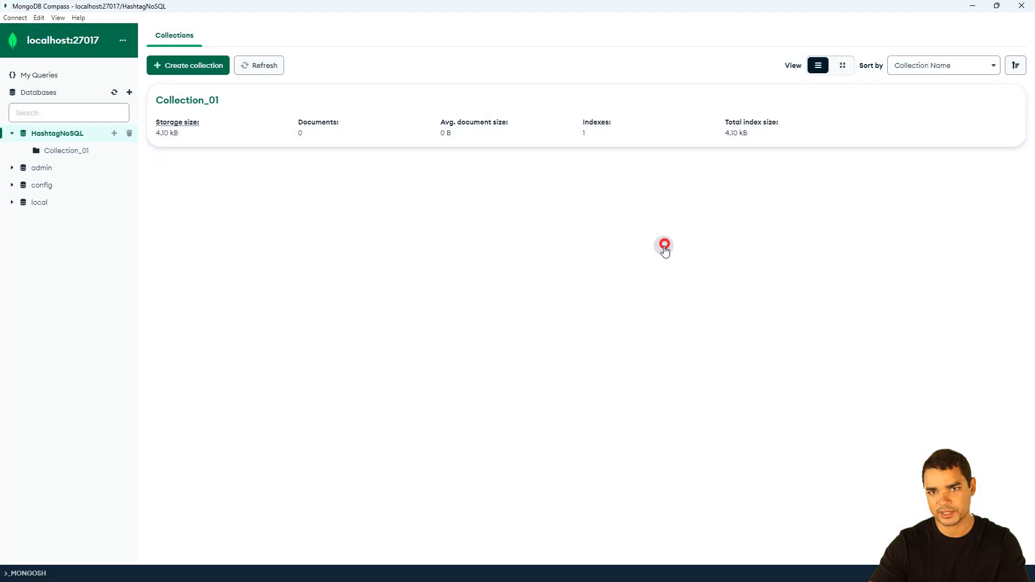
Open Collection_01 in the HashtagNoSQL database and examine the available options for adding data
left_click(76, 151)
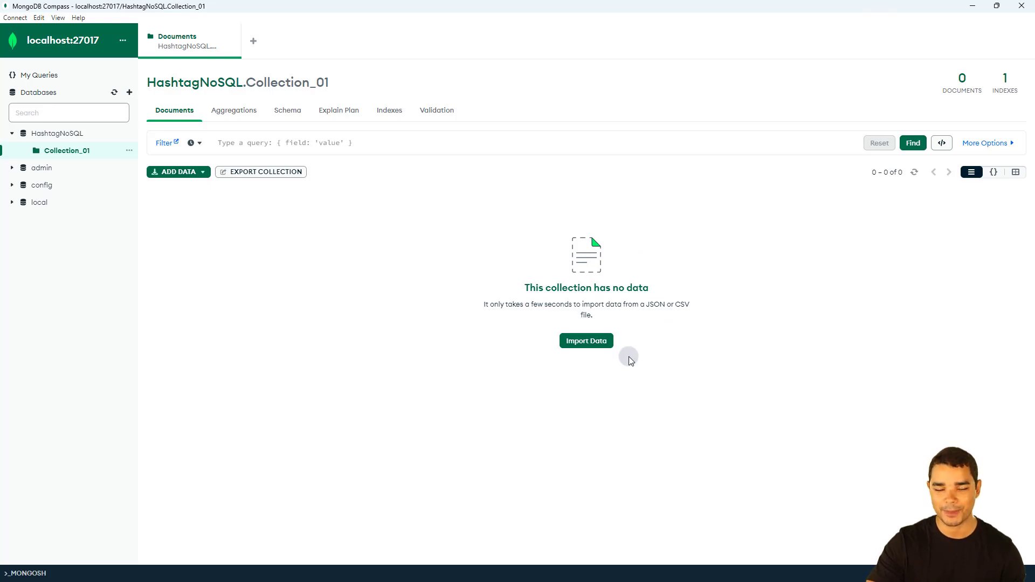
left_click(194, 173)
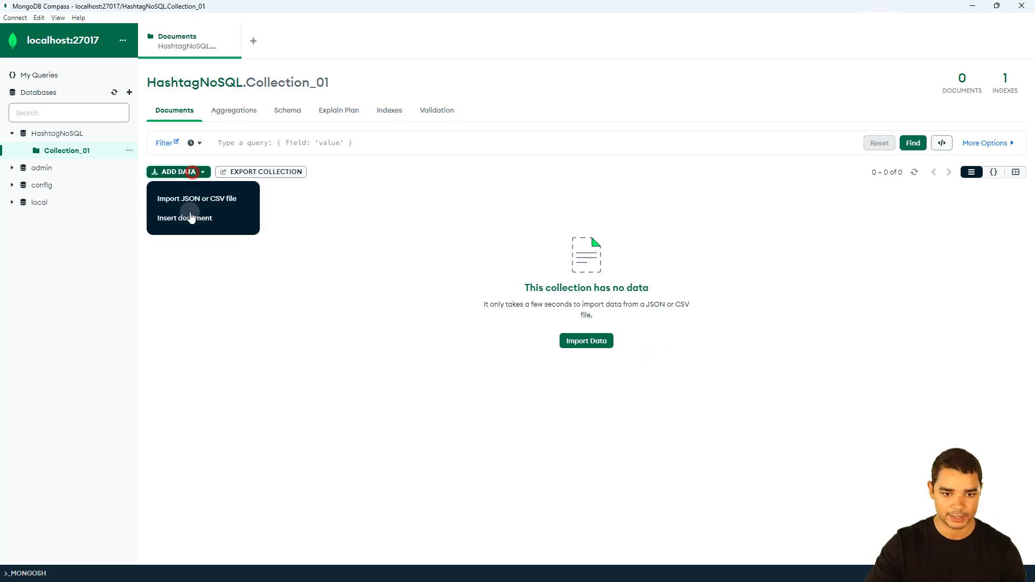
left_click(197, 172)
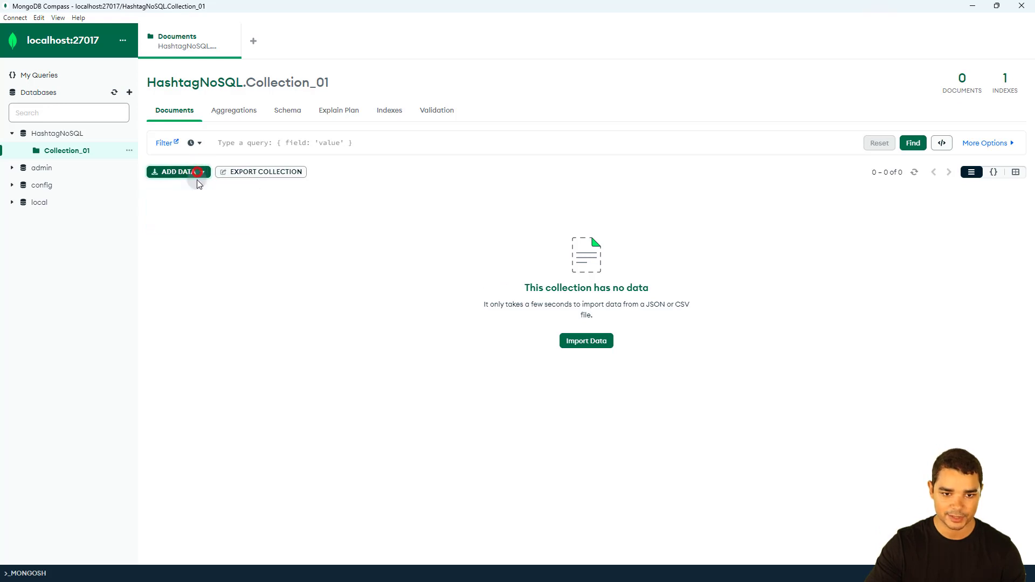
left_click(199, 174)
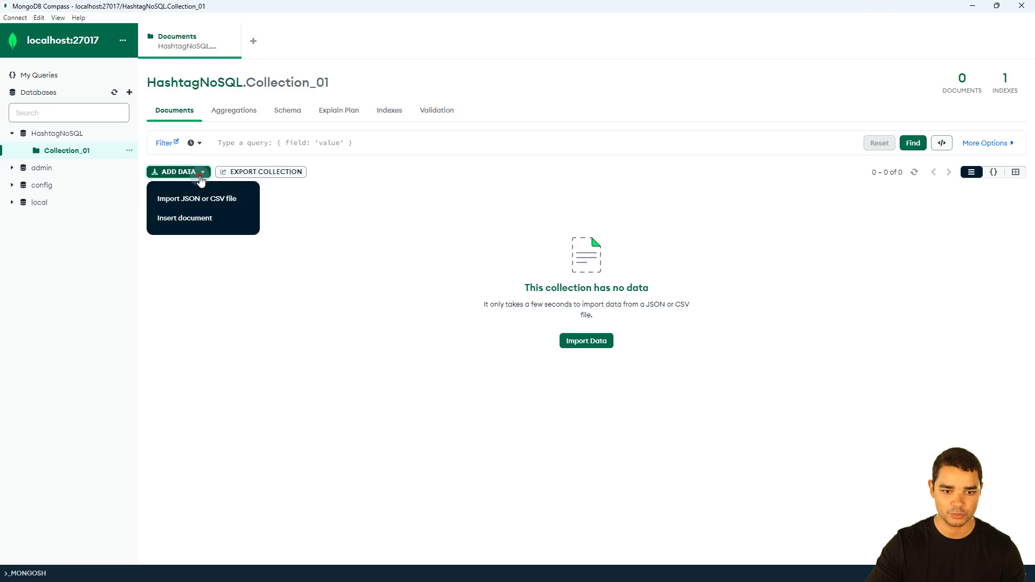
left_click(201, 174)
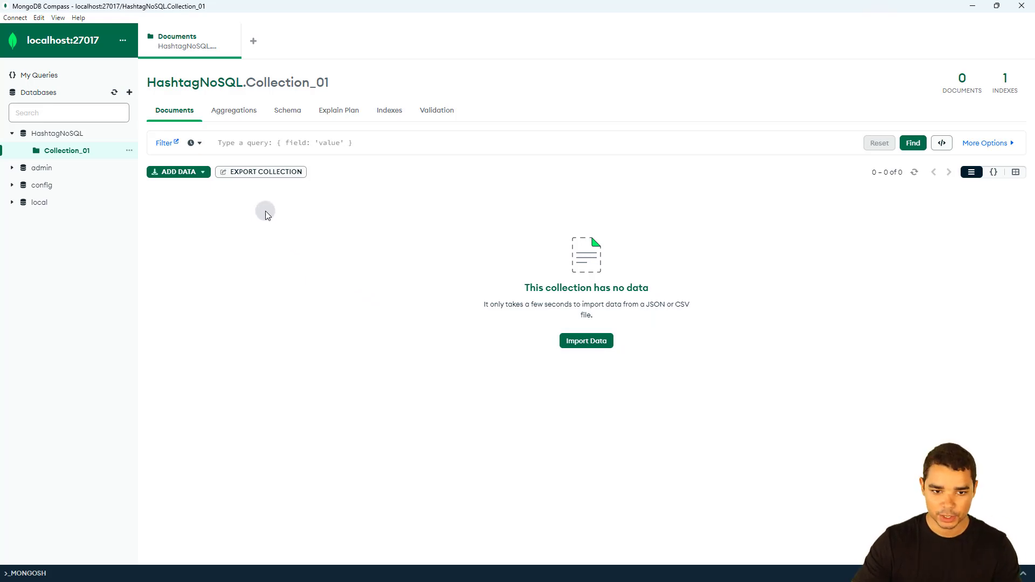
Start inserting a new document manually into Collection_01
left_click(188, 174)
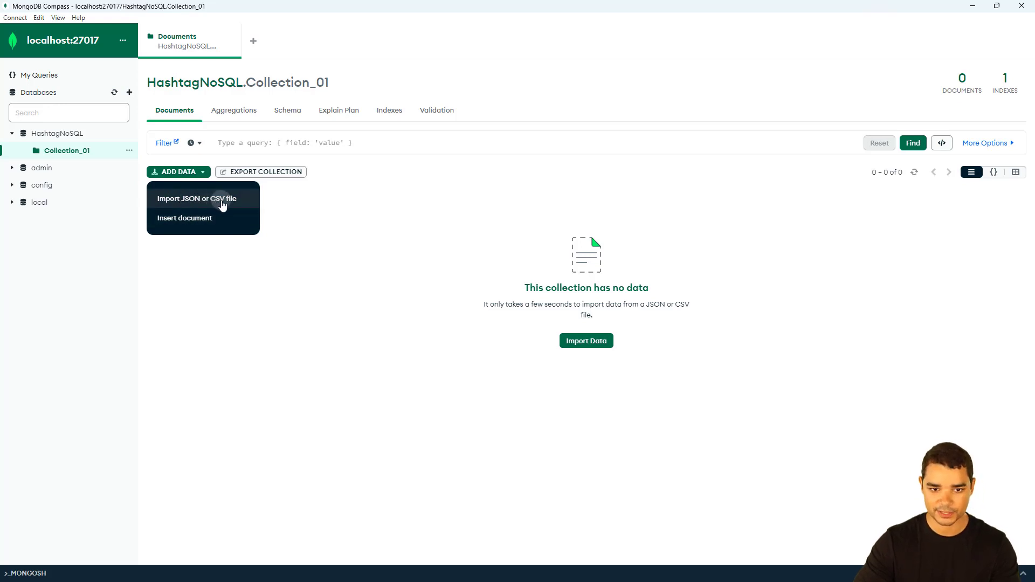
left_click(197, 220)
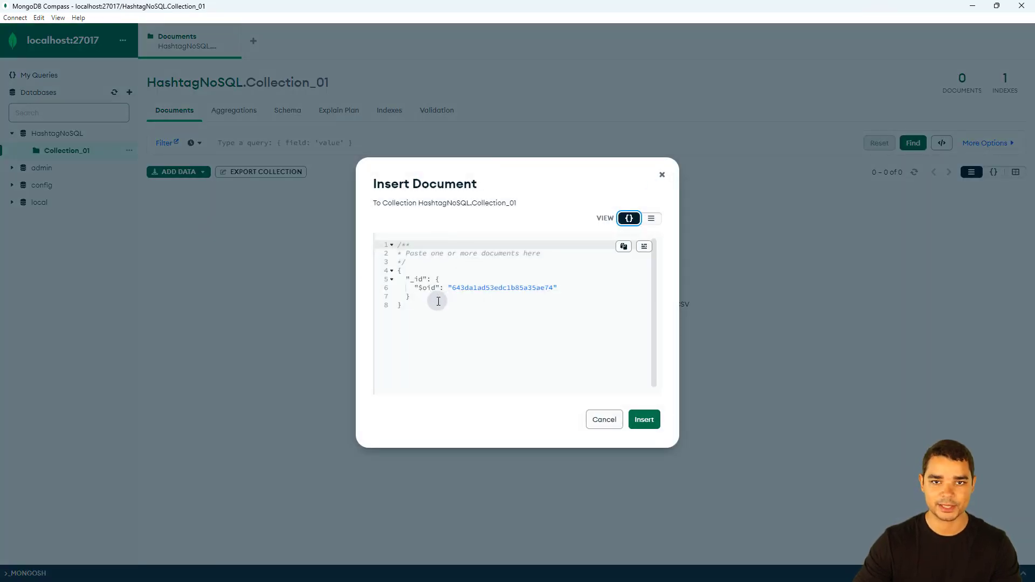
Examine the default document template, including its braces, the _id key and the $oid value
left_click_drag(415, 309, 395, 245)
left_click(416, 310)
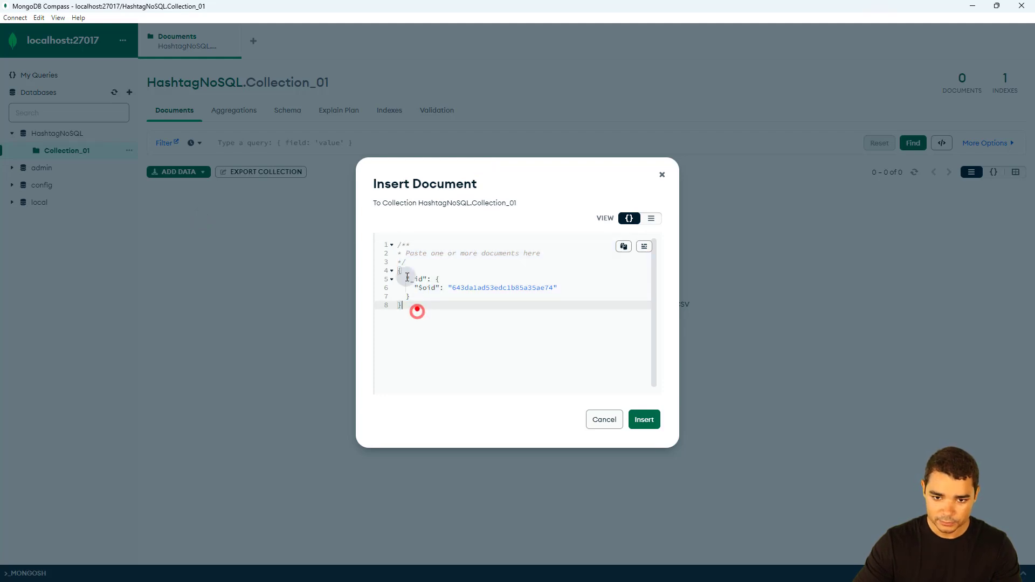
left_click_drag(416, 310, 400, 241)
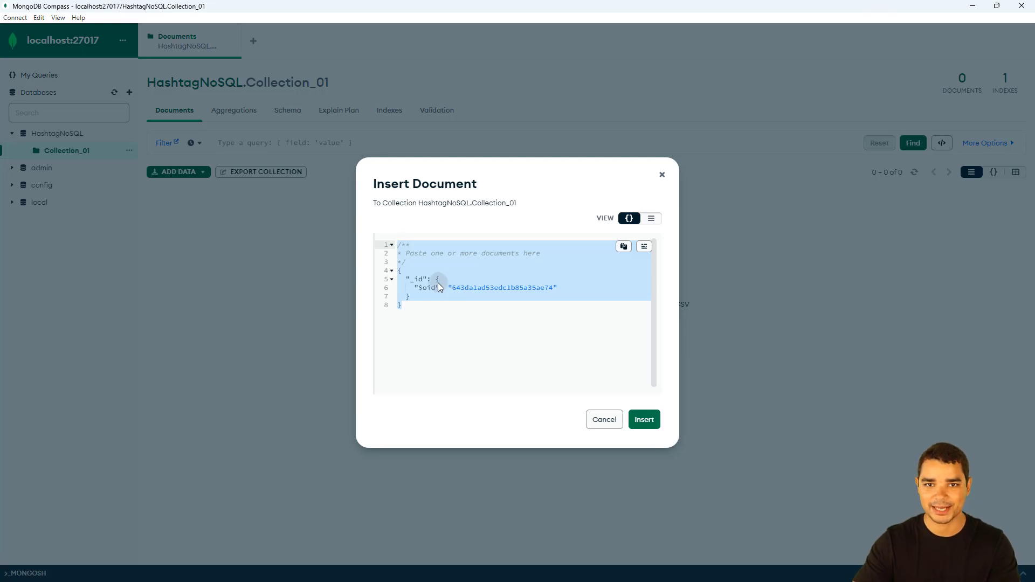
left_click(427, 297)
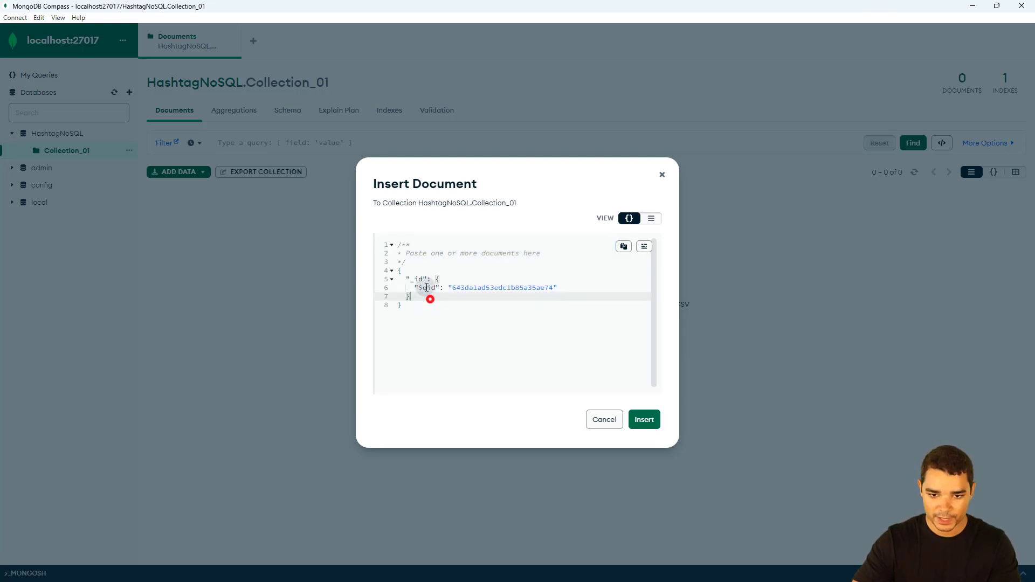
left_click_drag(399, 246, 424, 318)
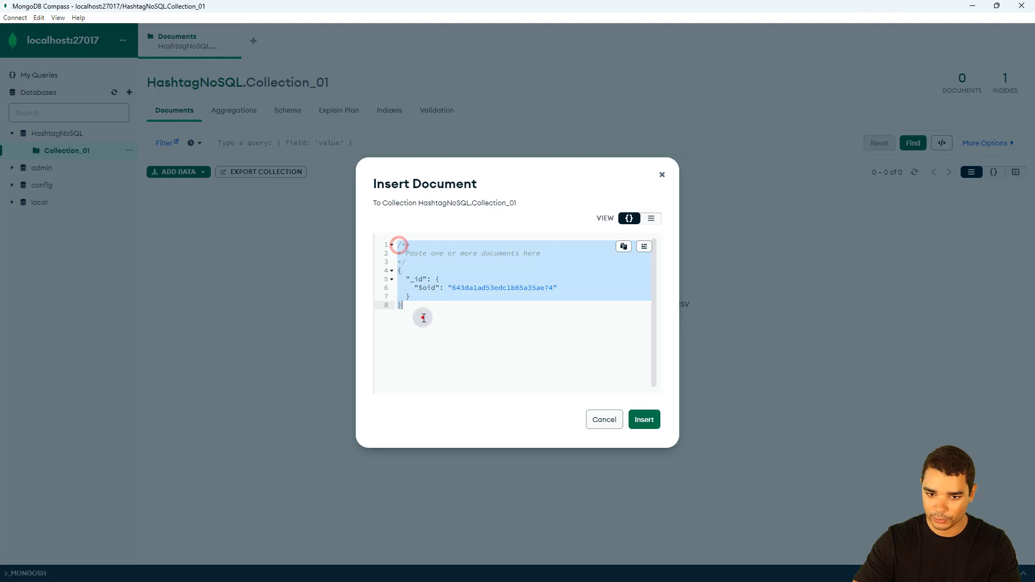
left_click(424, 318)
left_click(411, 279)
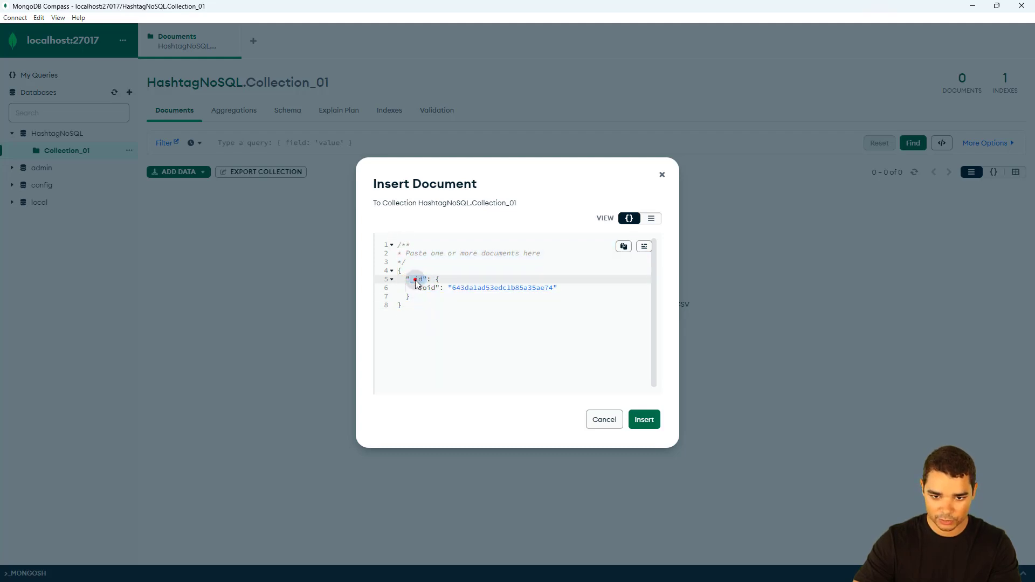
left_click(416, 287)
left_click(567, 289)
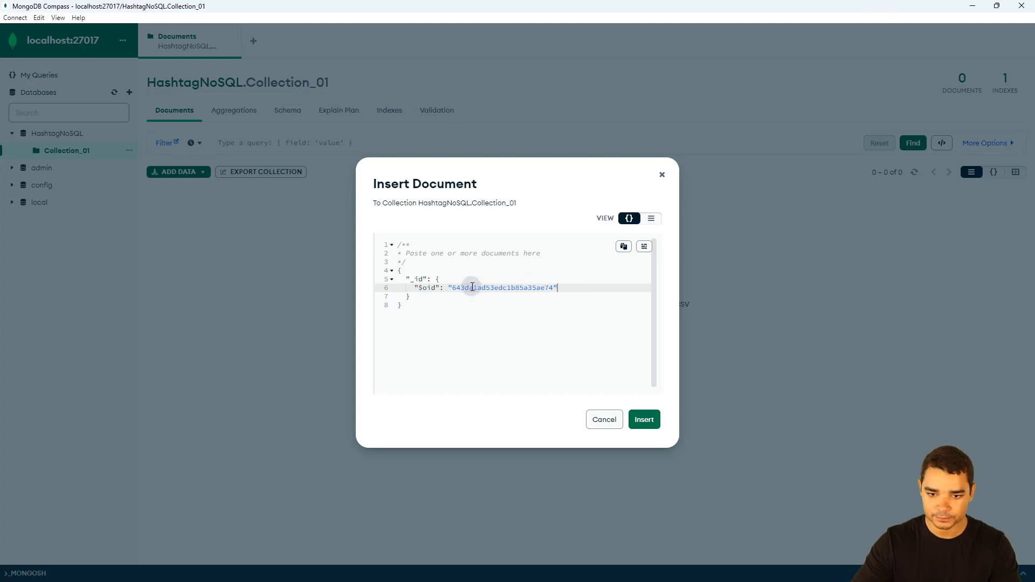
left_click(447, 288)
left_click_drag(447, 288, 557, 288)
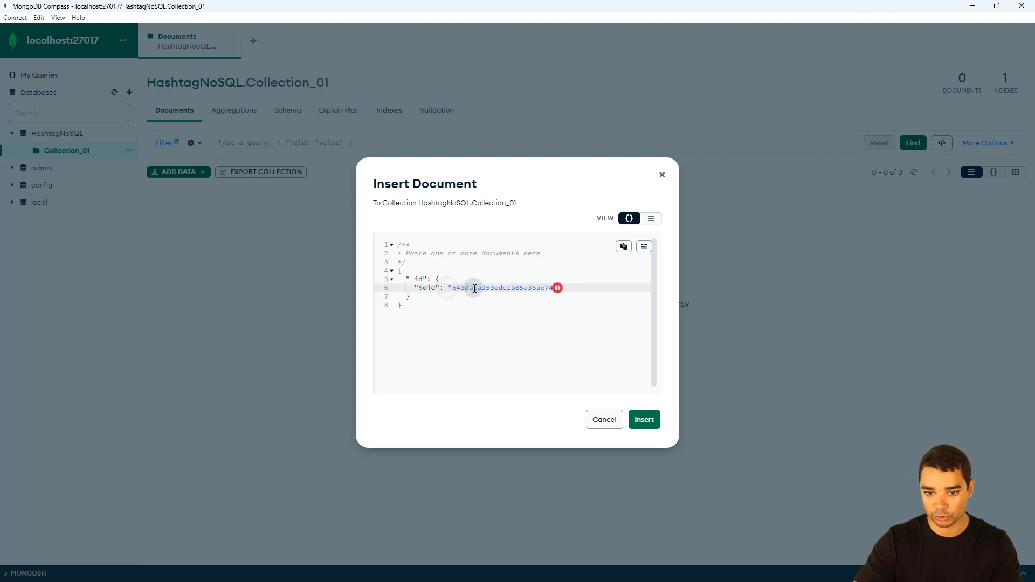
left_click_drag(409, 307, 396, 244)
left_click_drag(450, 287, 555, 287)
Replace the entire default template with a pair of curly braces enclosing four blank lines
left_click_drag(413, 305, 397, 241)
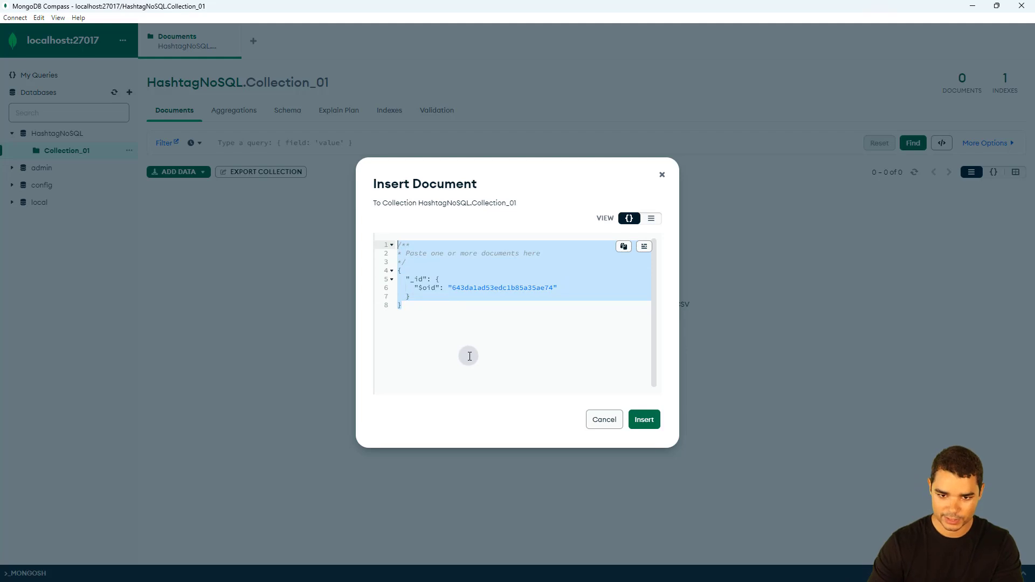
key("BackSpace")
left_click(413, 241)
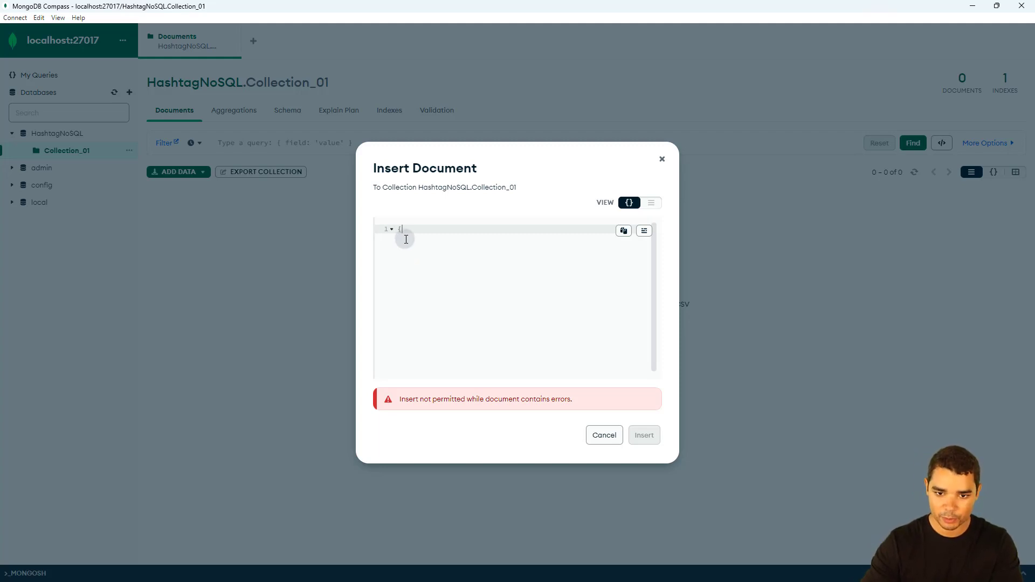
key("Return")
type("}")
key("Up")
key("Return")
key("Return")
key("Return")
key("Return")
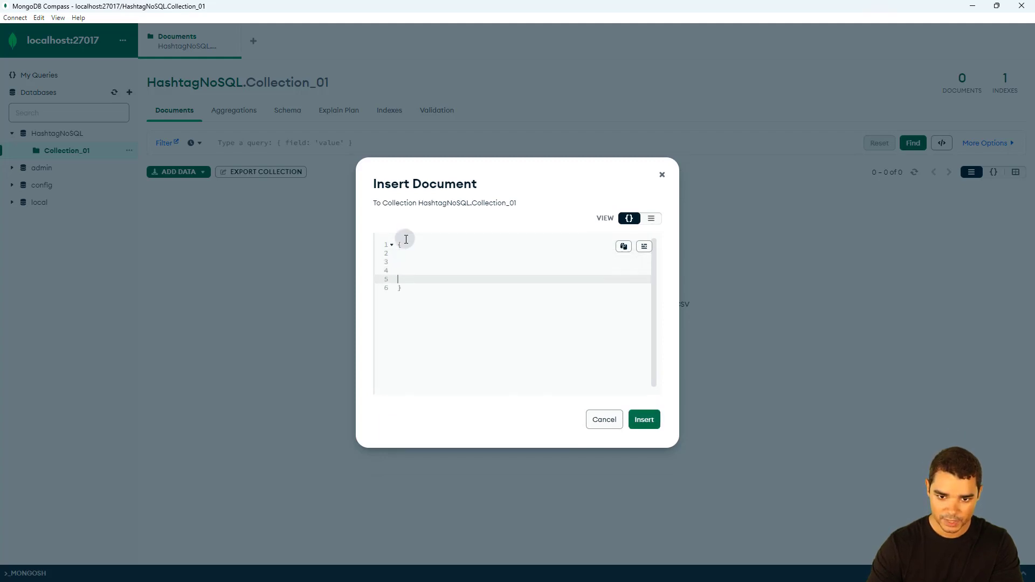
Add the key "Curso" with the value "Excel Impressionador" inside the braces, followed by a comma
left_click(402, 286)
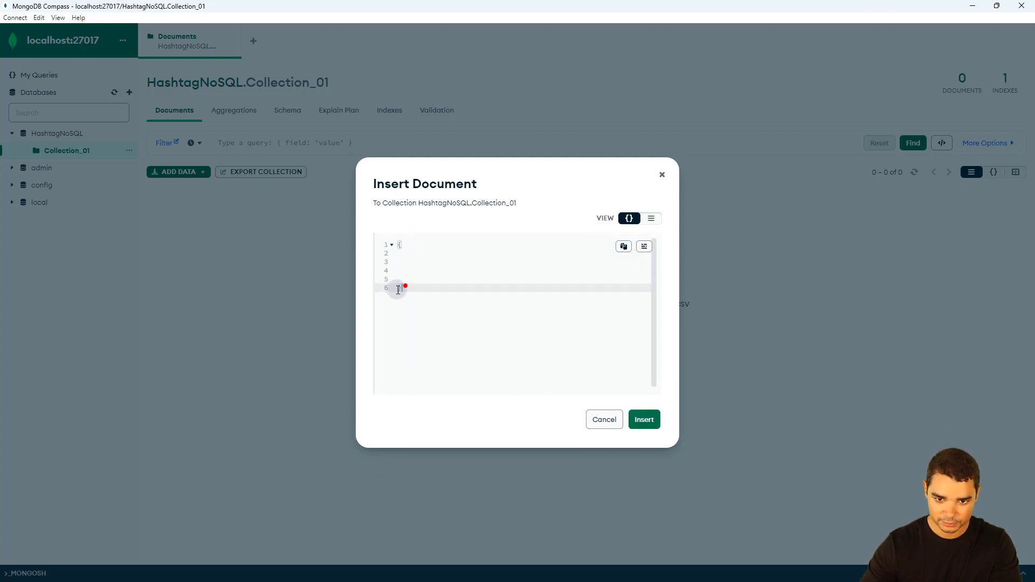
left_click(403, 245)
left_click(404, 287)
left_click(408, 251)
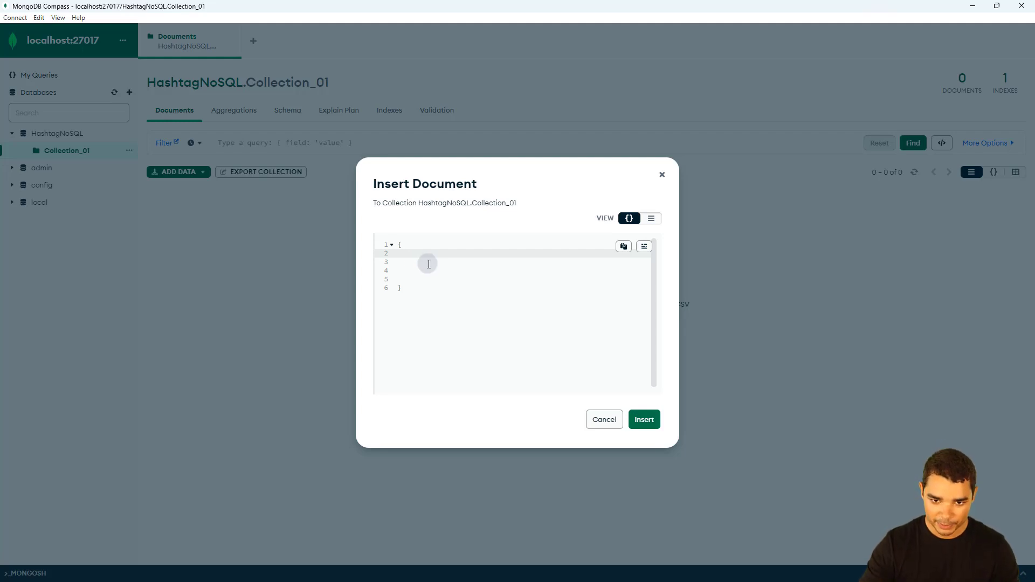
left_click(417, 255)
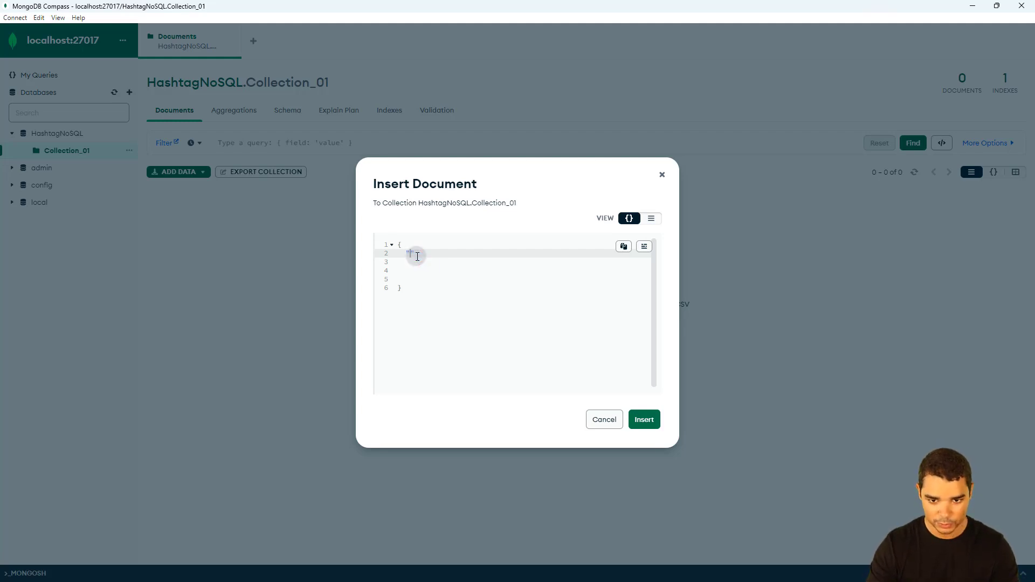
type("\"Curso")
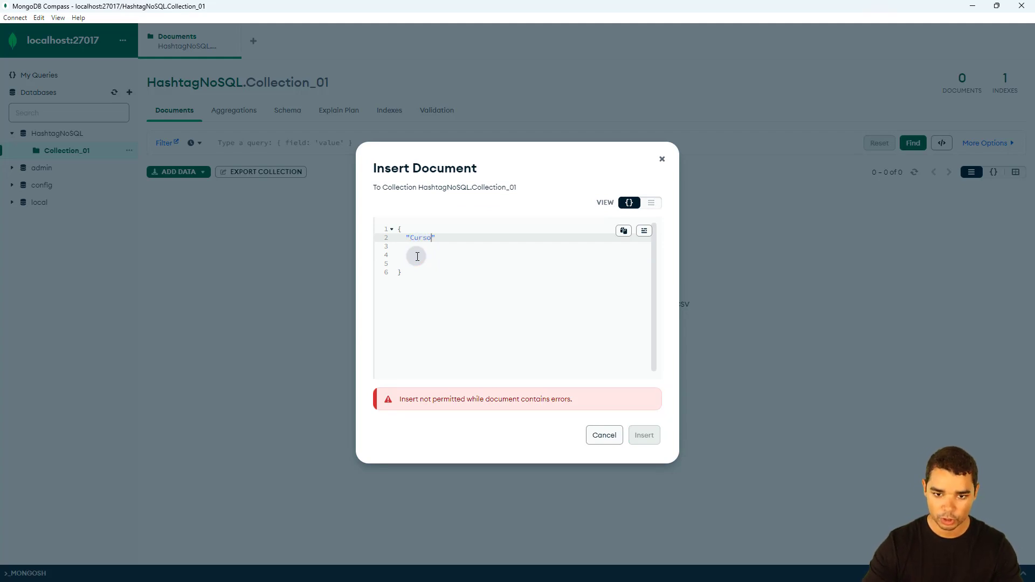
left_click_drag(406, 238, 443, 237)
left_click(443, 238)
type(":")
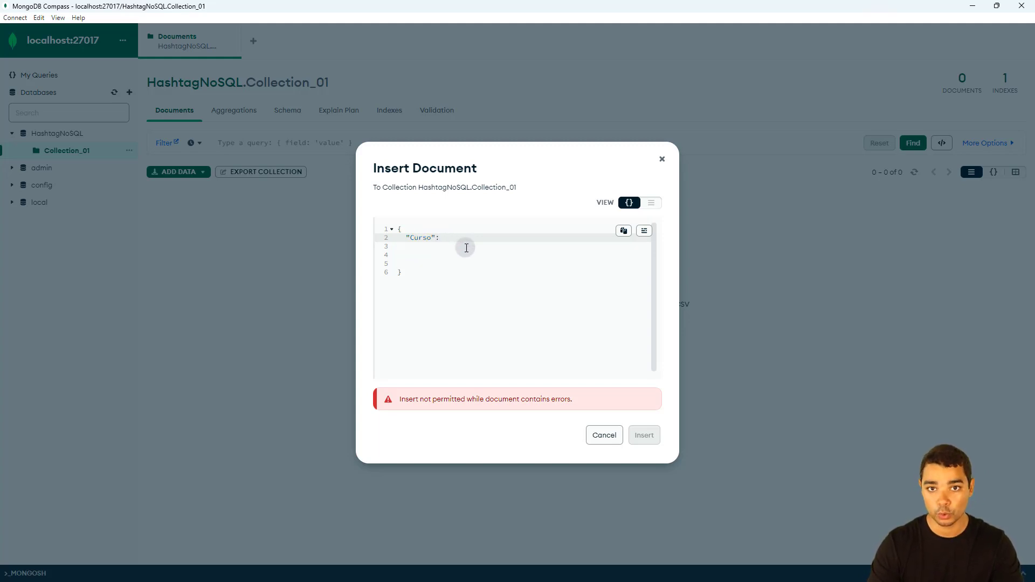
type(" \"Exce")
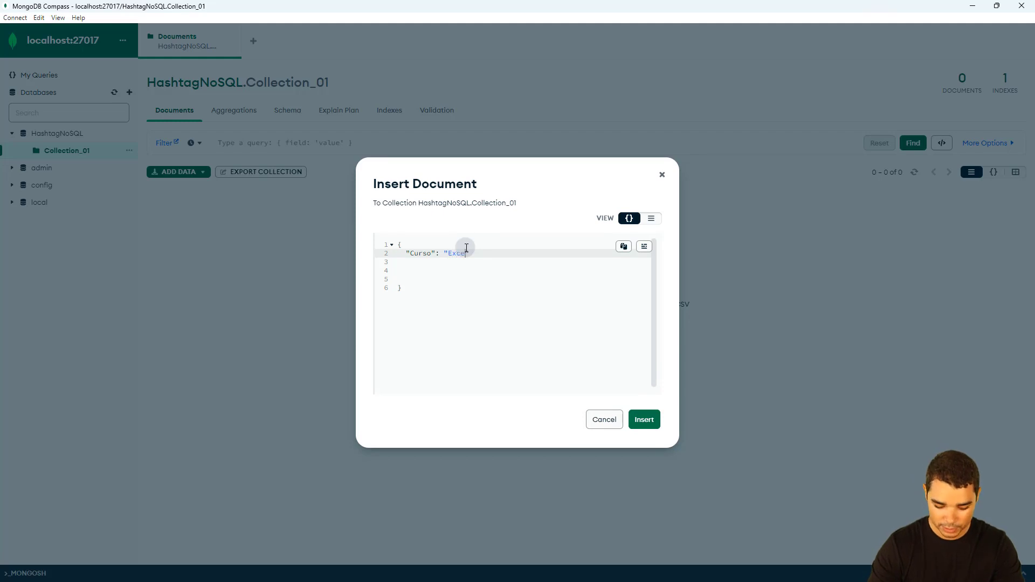
type("l Impressionador\"")
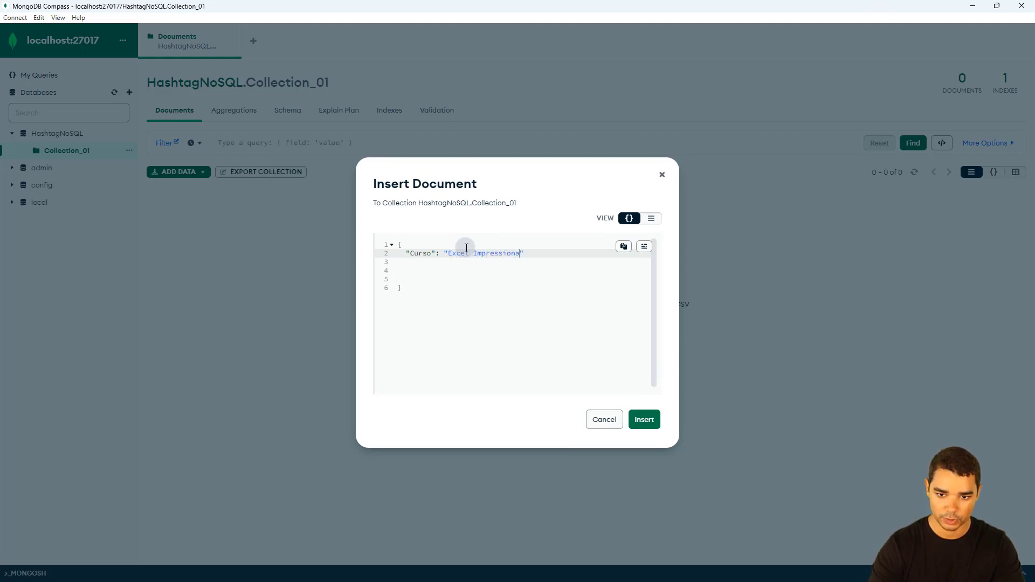
type(",")
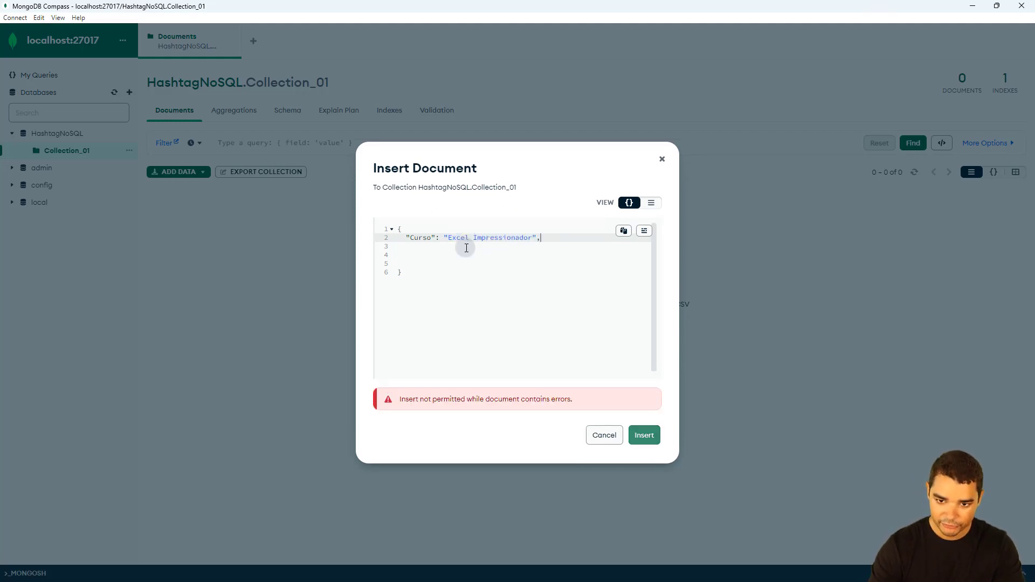
Add a second key "Ano de Lançamento" with the numeric value 2016 on a new line
key("Return")
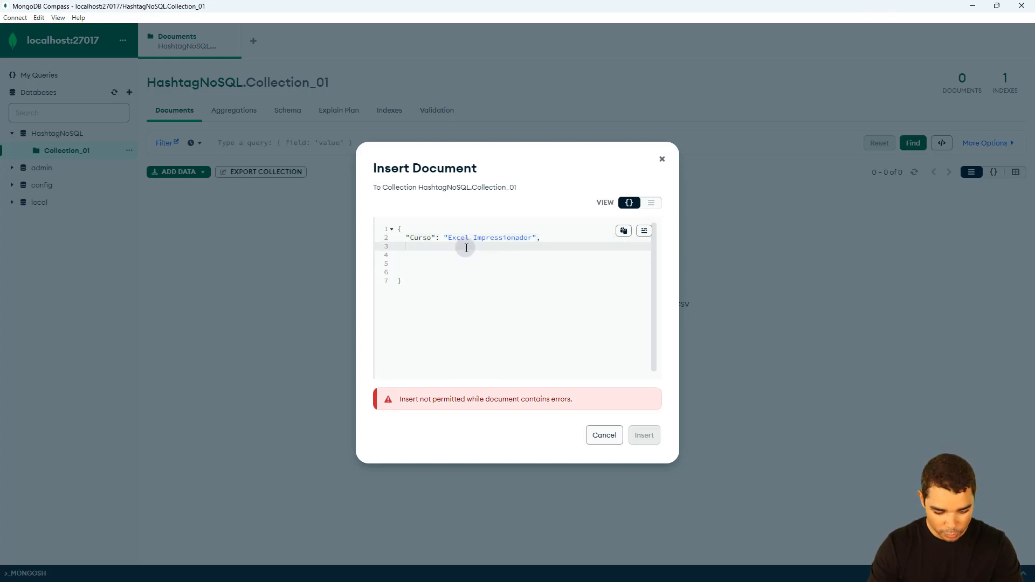
type("\"")
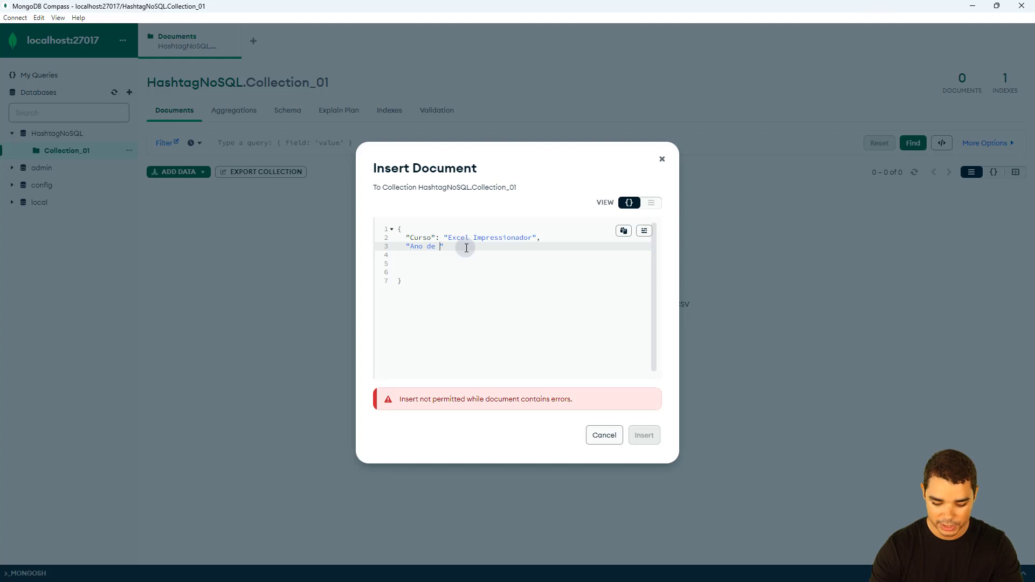
type("Ano de Lançamento")
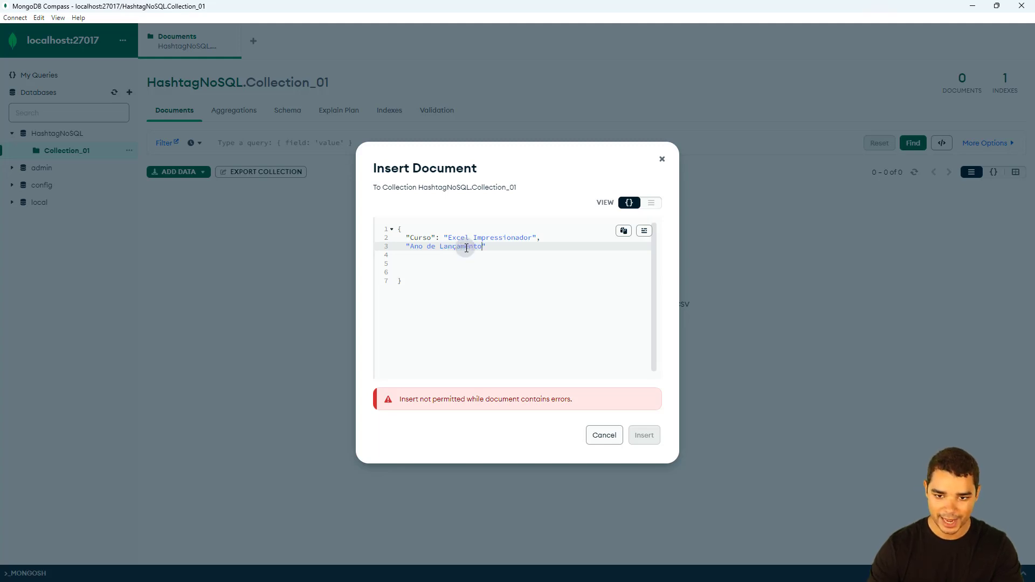
left_click(510, 248)
type(":")
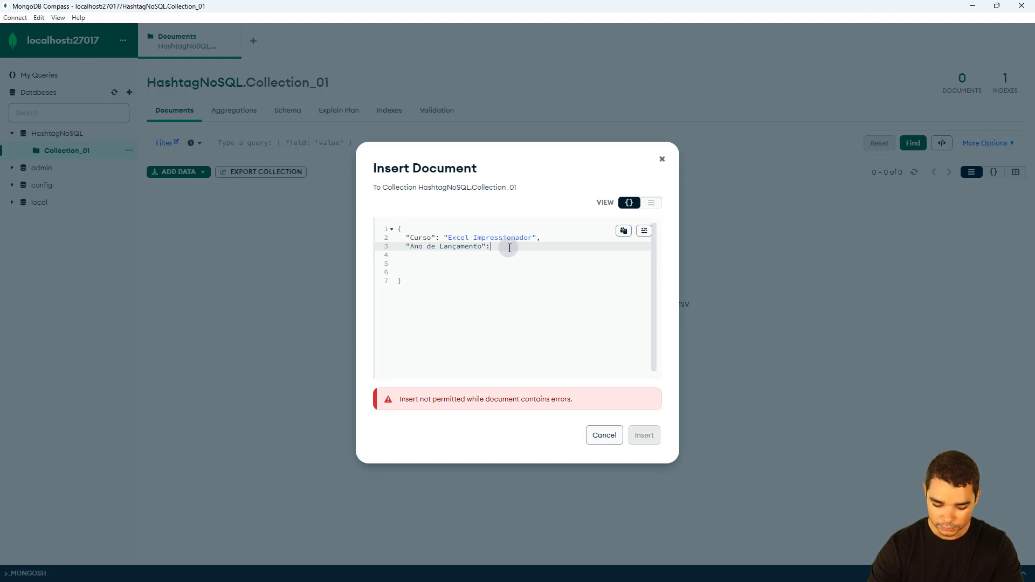
type("2016")
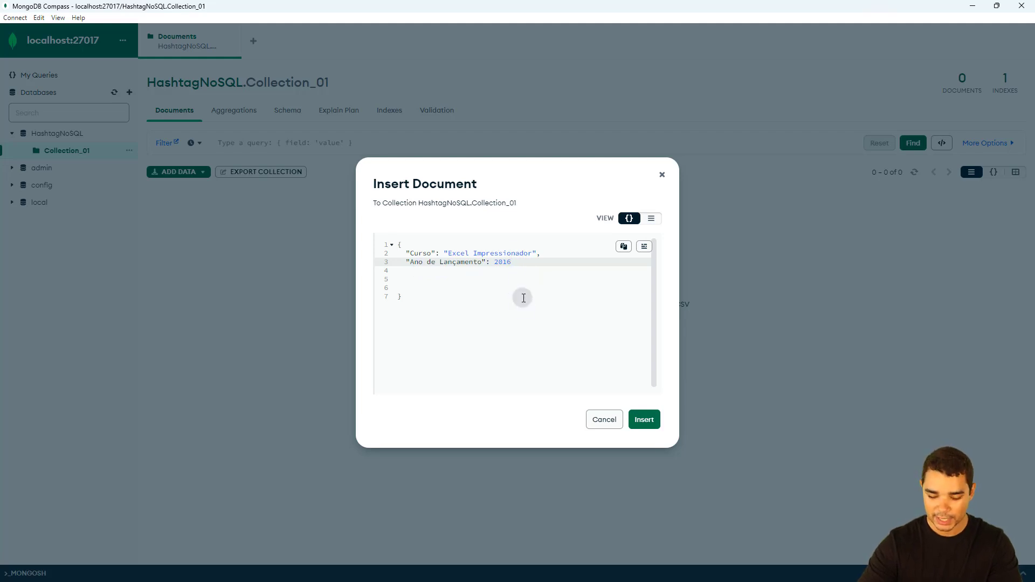
Test the document validation by adding a trailing comma after 2016, and remove that comma again
type(",")
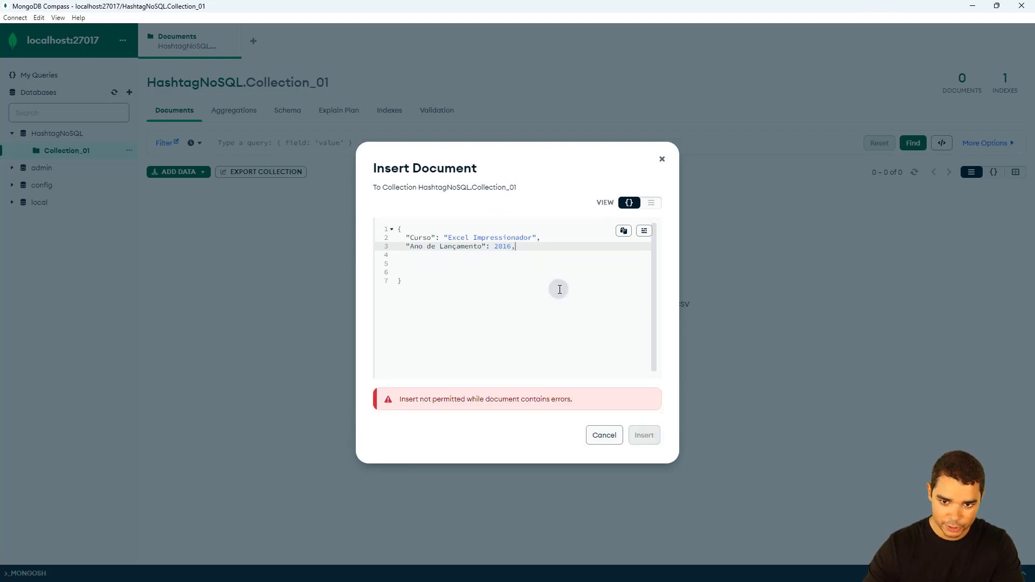
left_click(511, 248)
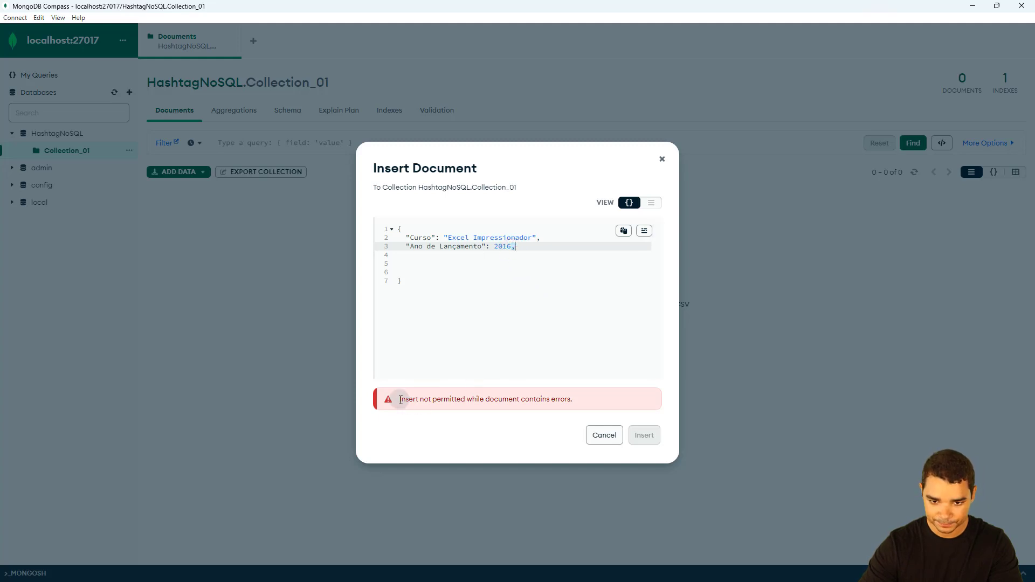
left_click_drag(399, 399, 572, 399)
left_click(571, 399)
left_click(512, 247)
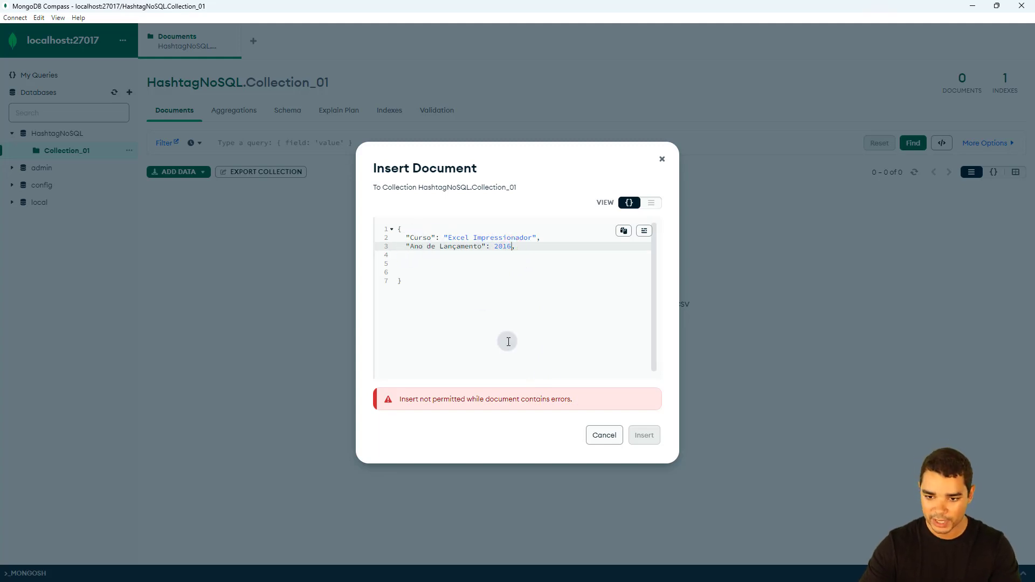
left_click(517, 249)
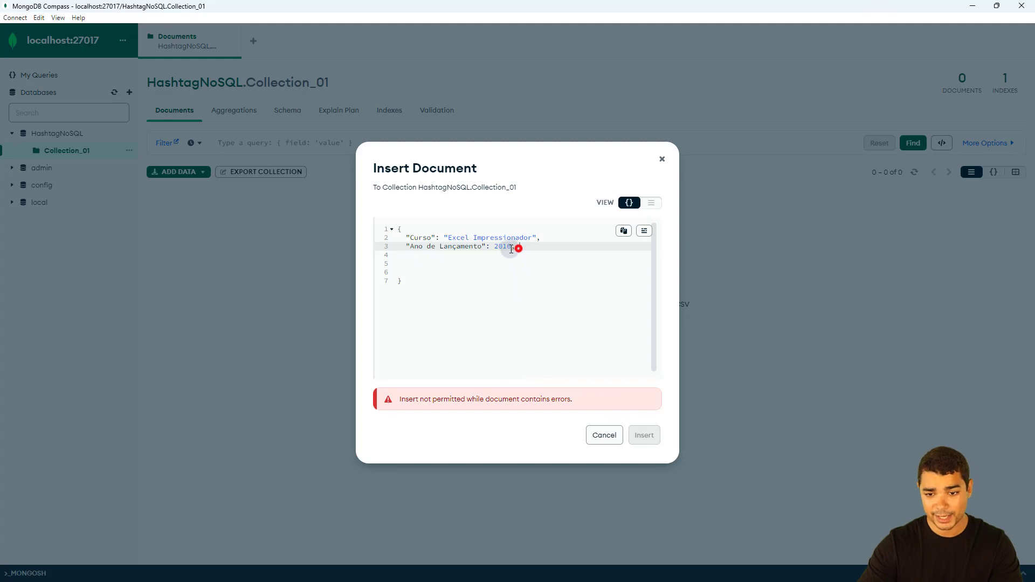
left_click(513, 248)
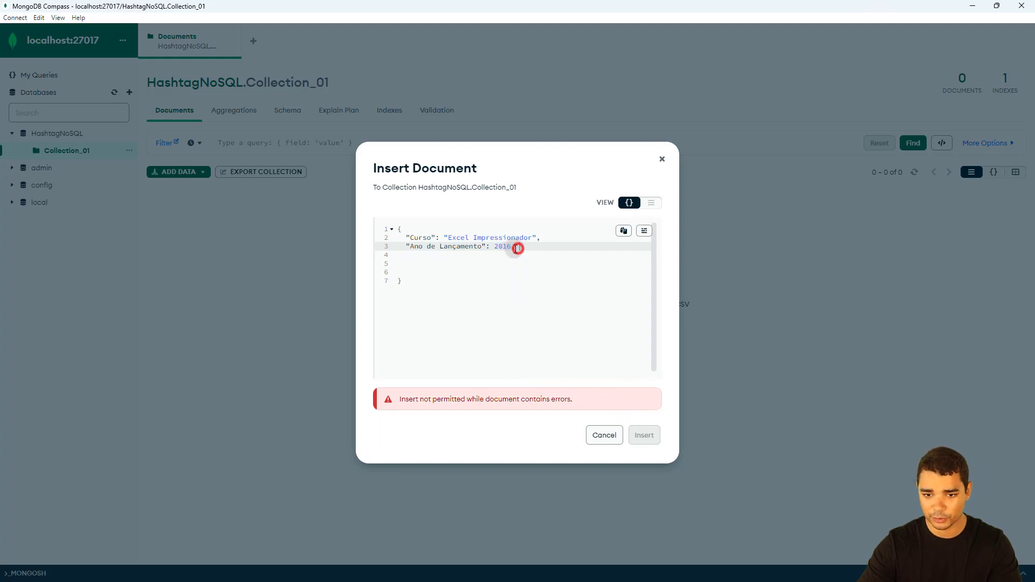
type(",")
left_click(453, 260)
left_click(412, 259)
left_click(522, 254)
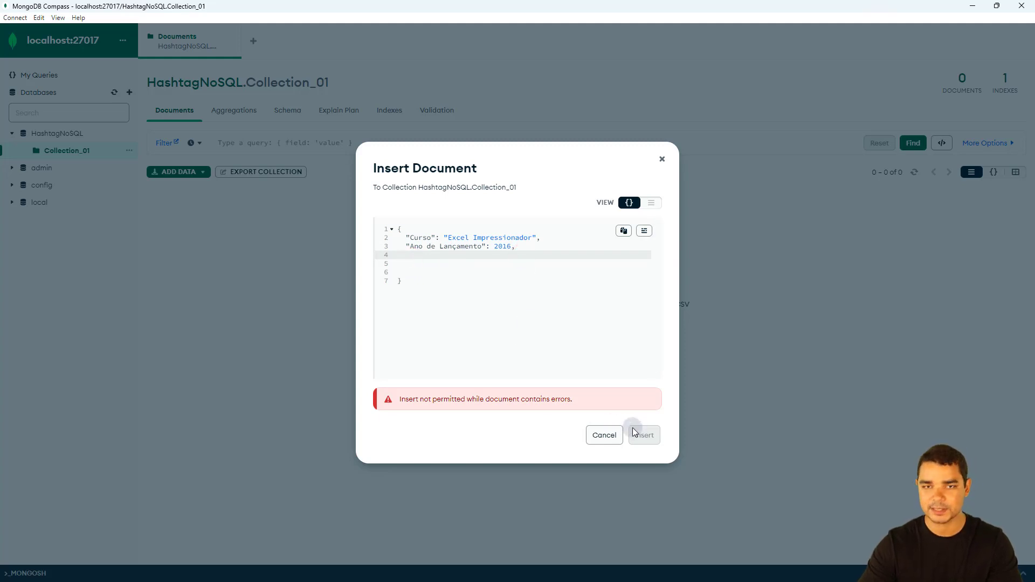
left_click(511, 248)
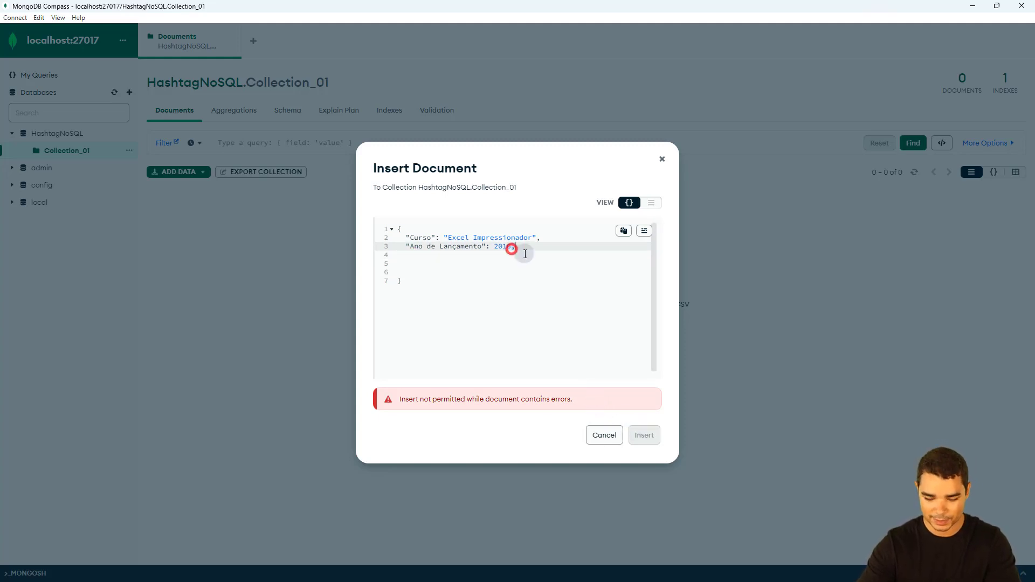
key("BackSpace")
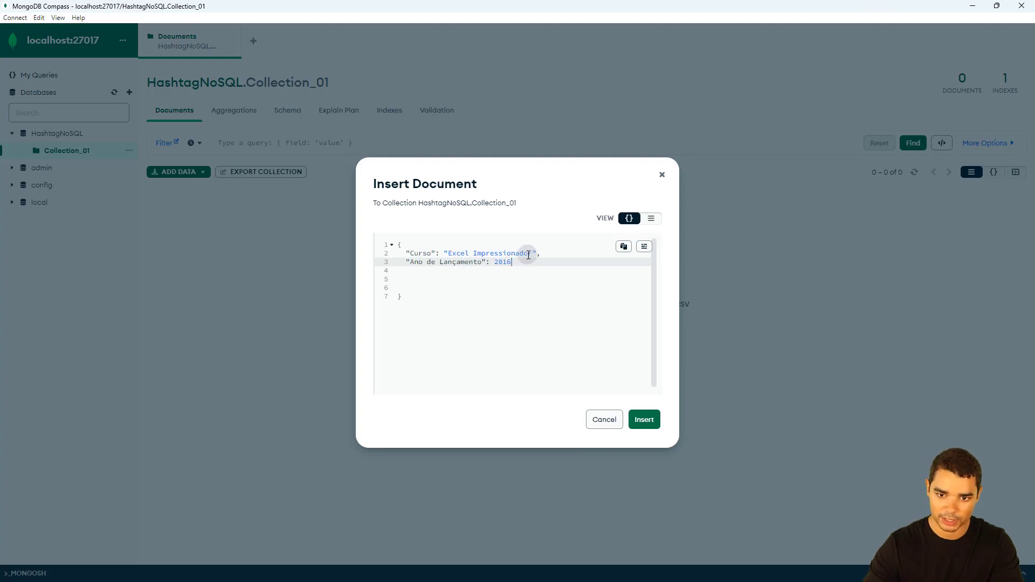
Test the document validation by removing the colon after the "Ano de Lançamento" key, and put that colon back
left_click(487, 262)
key("BackSpace")
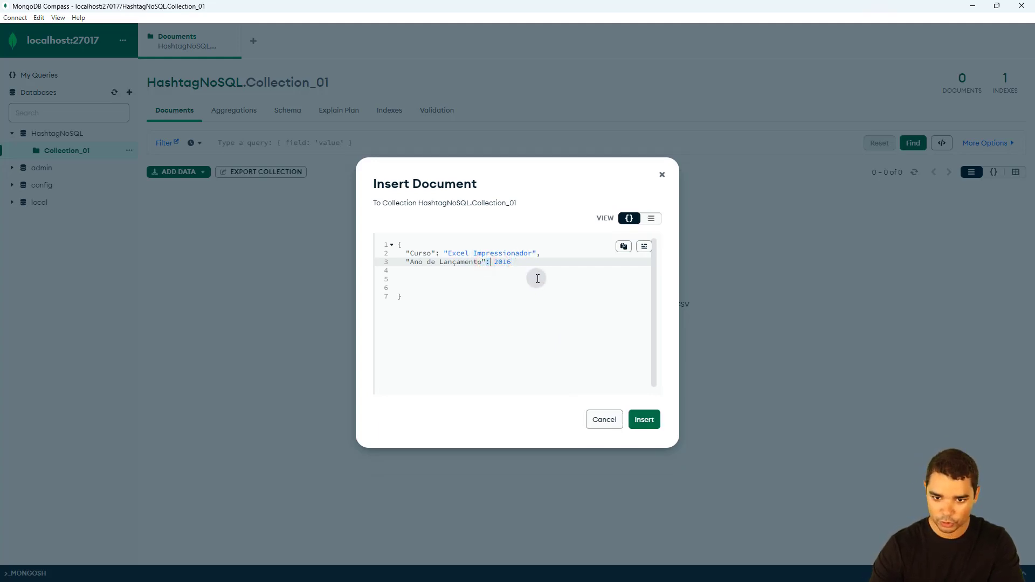
left_click(487, 248)
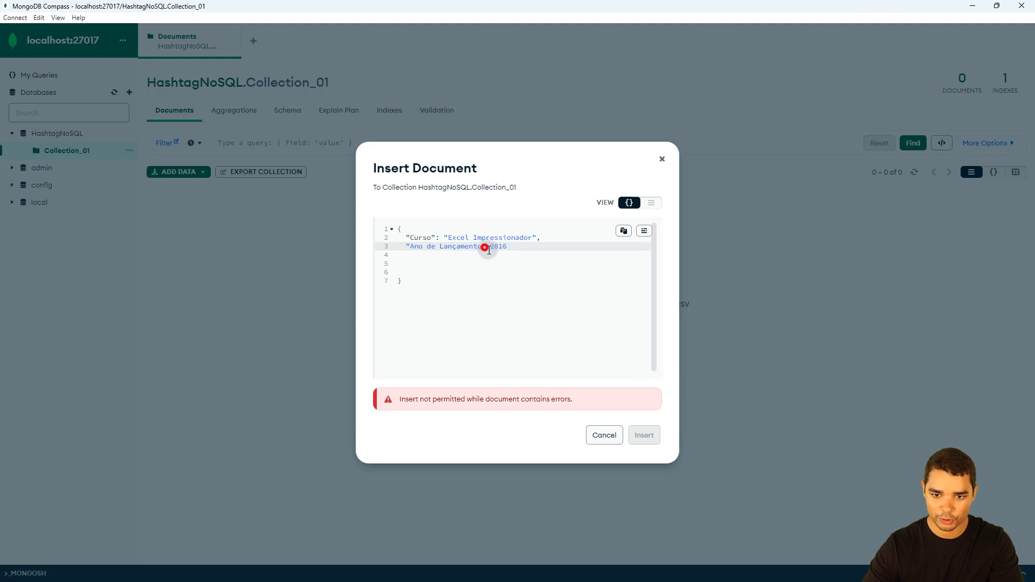
left_click(407, 245, "shift")
mouse_move(490, 247)
left_mouse_down()
mouse_move(519, 246)
mouse_move(506, 248)
left_mouse_up()
left_click(486, 247)
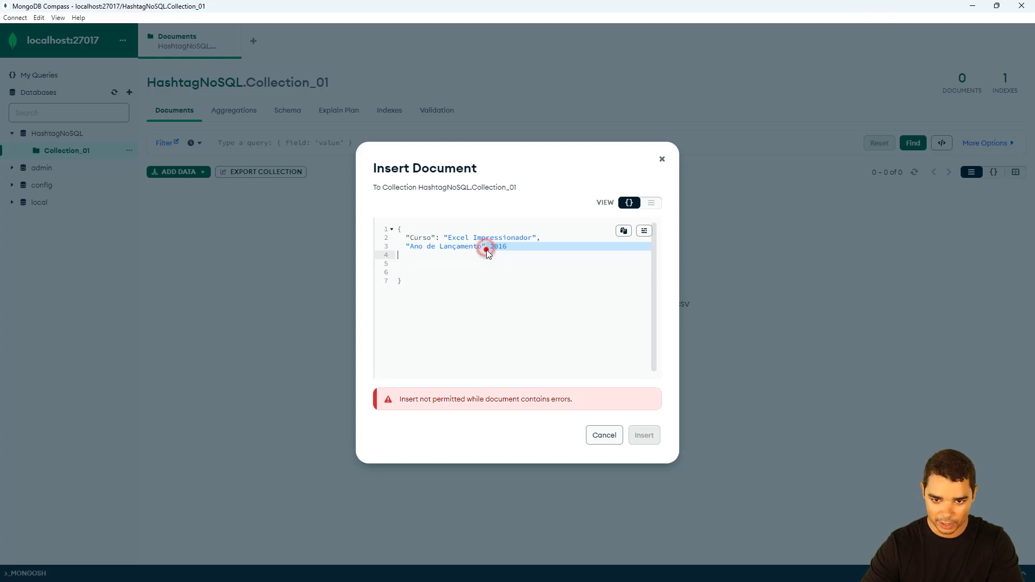
left_click(483, 247)
type(":")
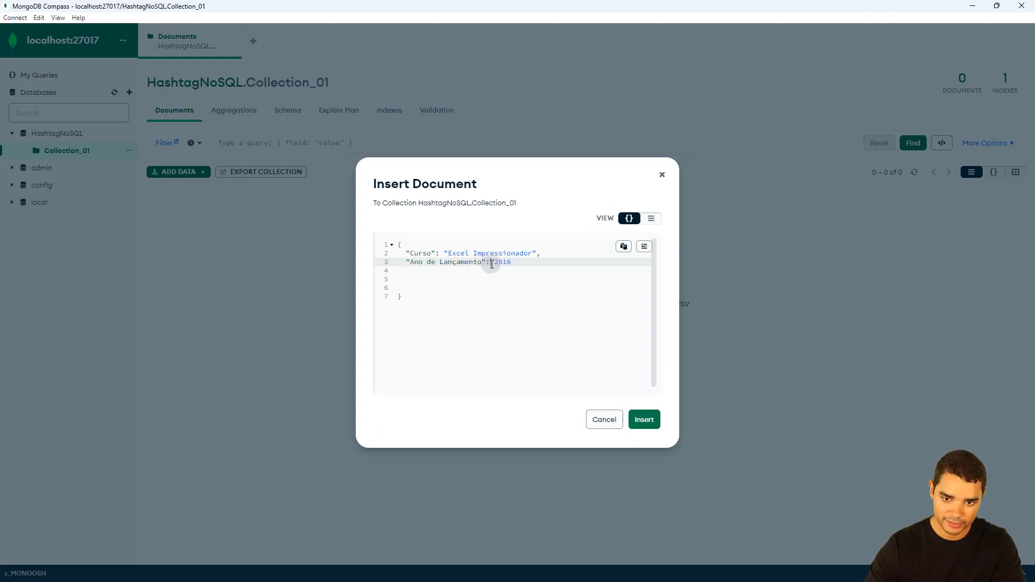
Add a comma after 2016 and a new line with the key "Módulos Disponíveis" set to the number 20
left_click(520, 261)
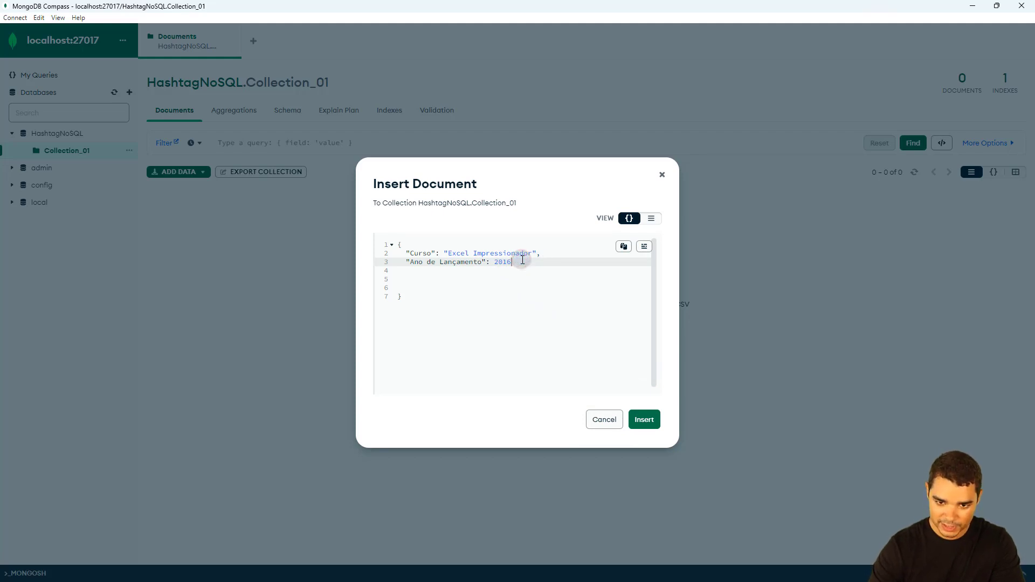
type(",")
key("Return")
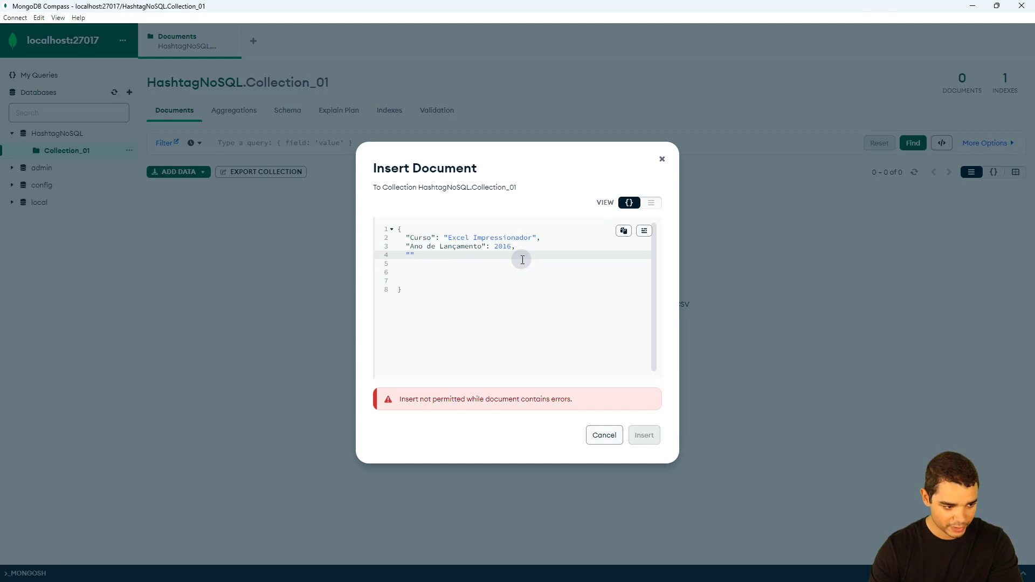
type("\"Módulos Dis")
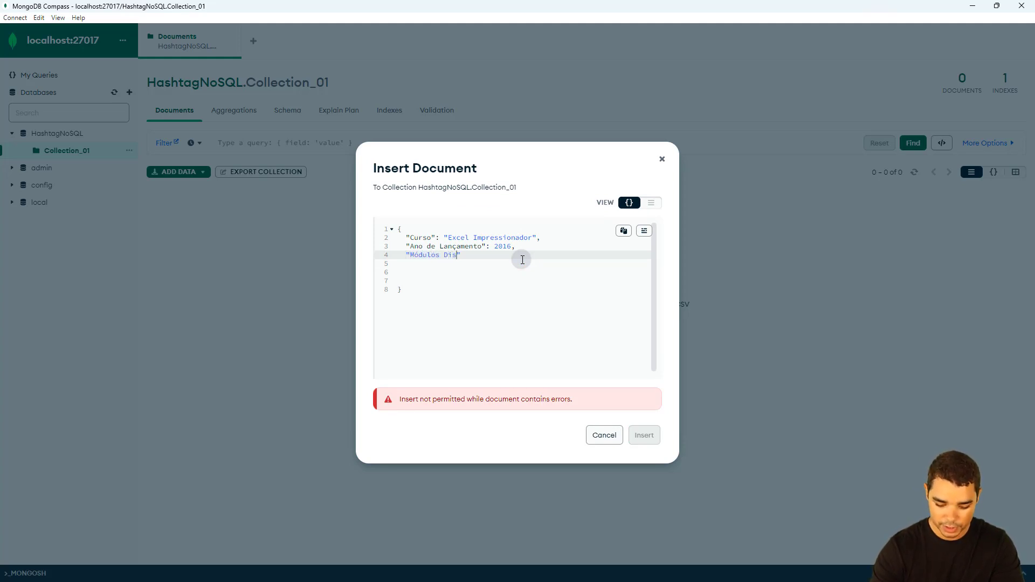
type("poniveis")
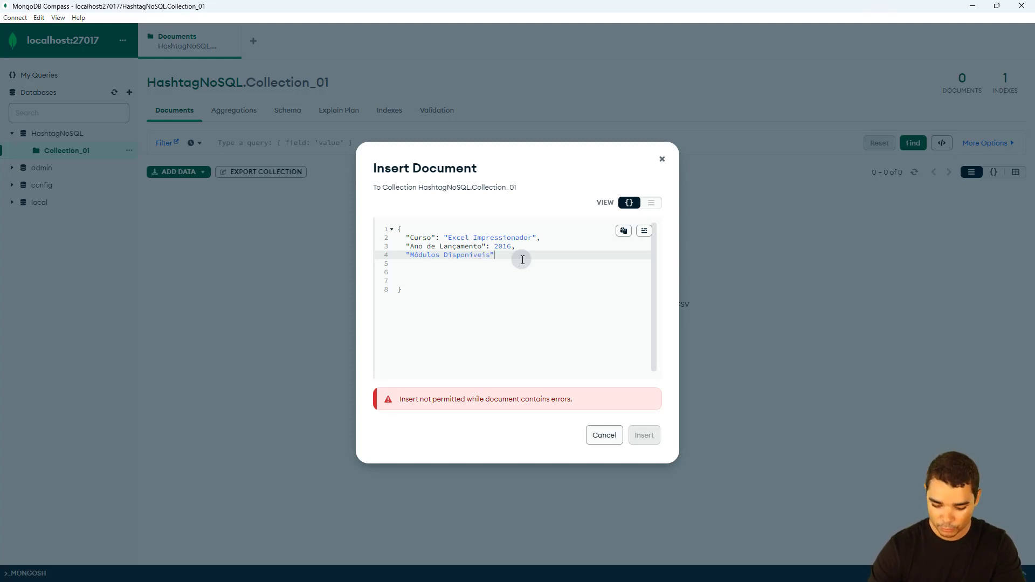
type("\": 20")
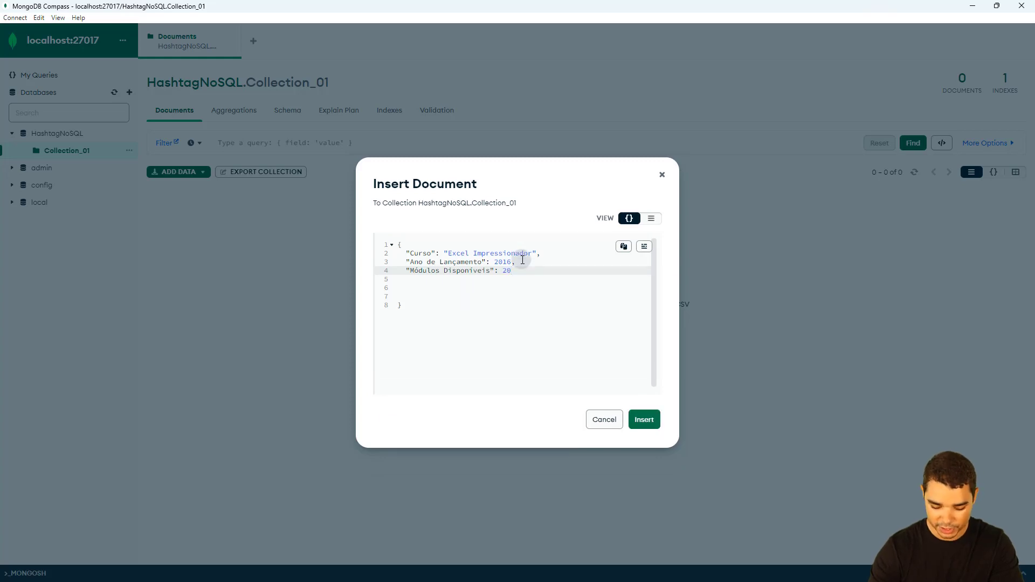
Add a comma after 20 and a new line with the key "Categoria" set to "Pacote Office"
type(",")
key("Return")
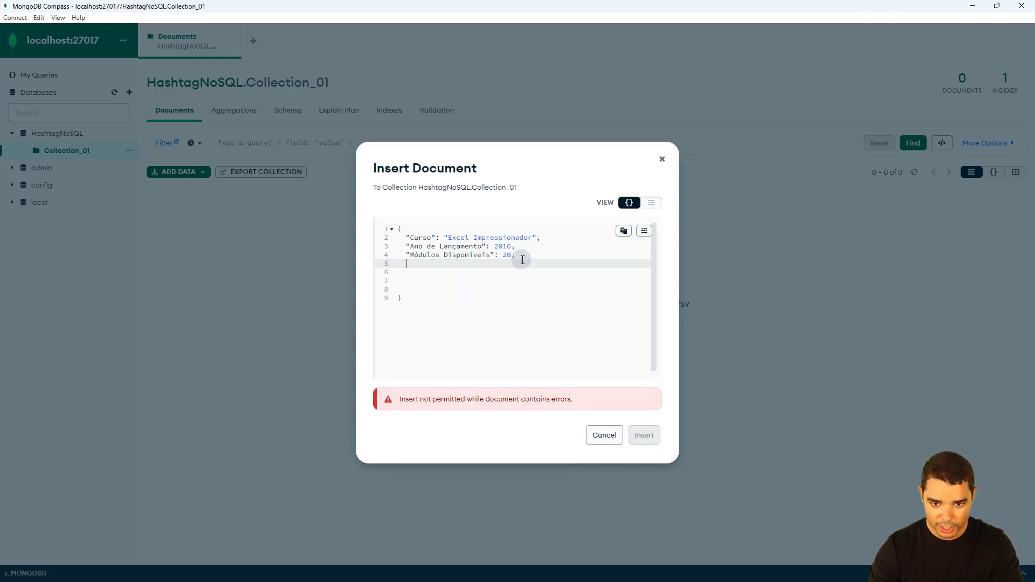
type("\"Categoria")
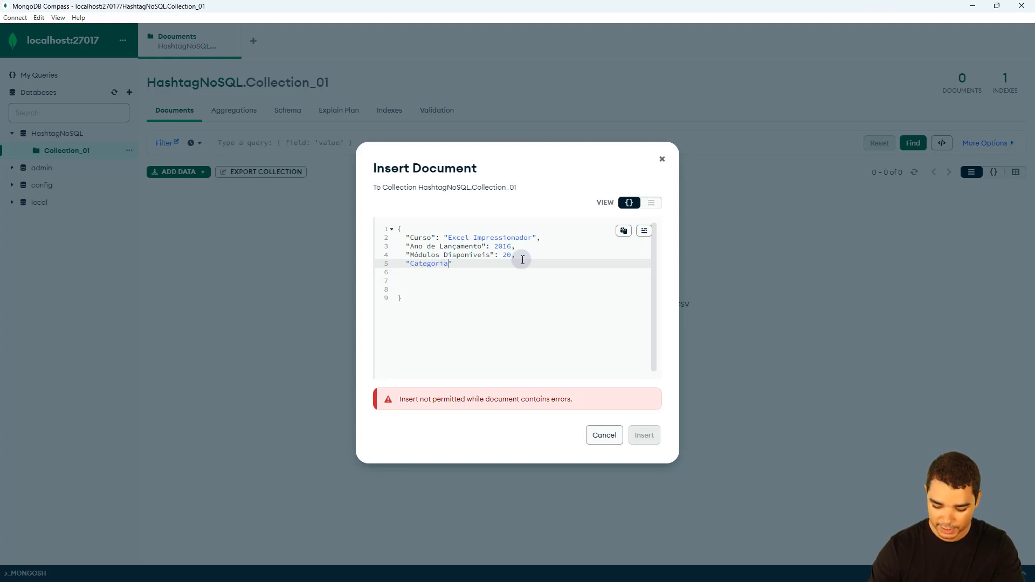
type("\": \"")
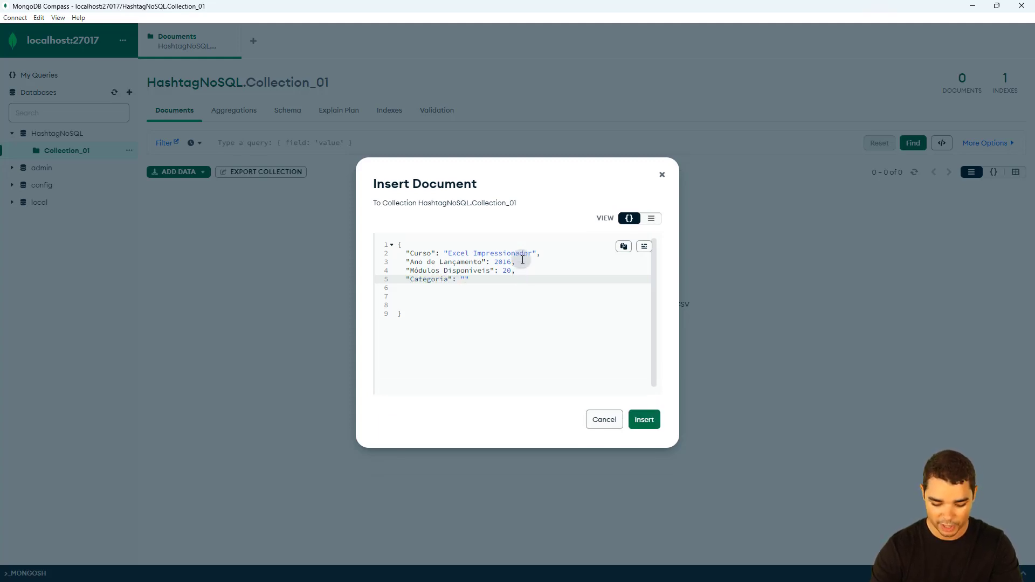
type("Pacote Office\"")
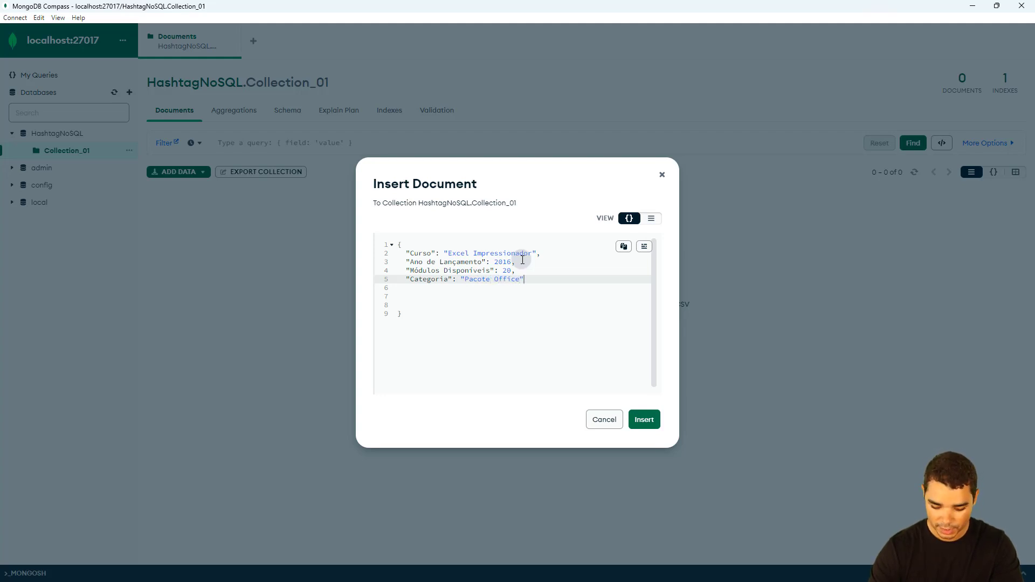
Add a comma after "Pacote Office" and a new line with the key "Cursos Recomendados" holding an empty array
type(",")
key("Return")
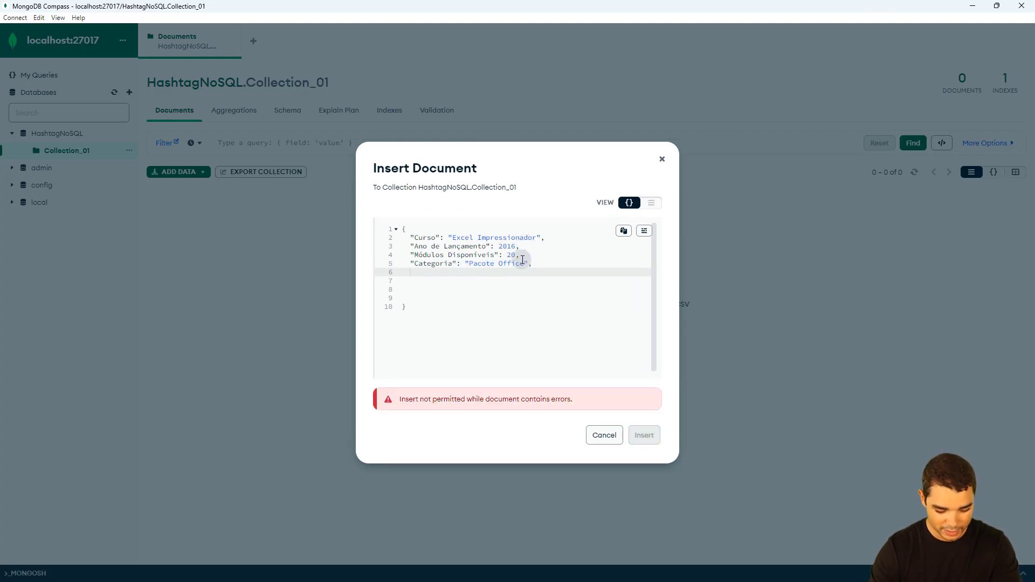
type("\"Cursos Recomendados\"")
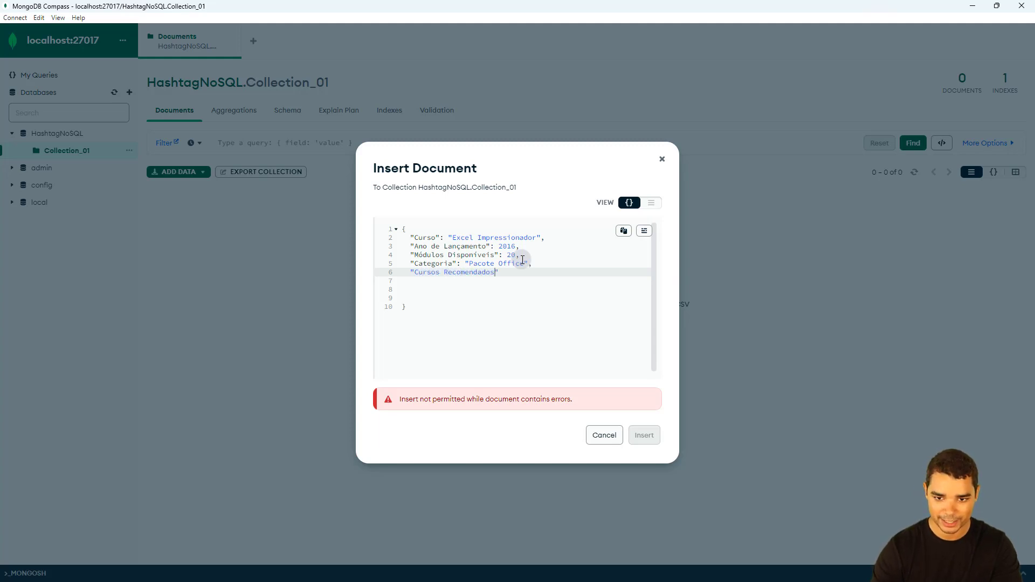
type(":")
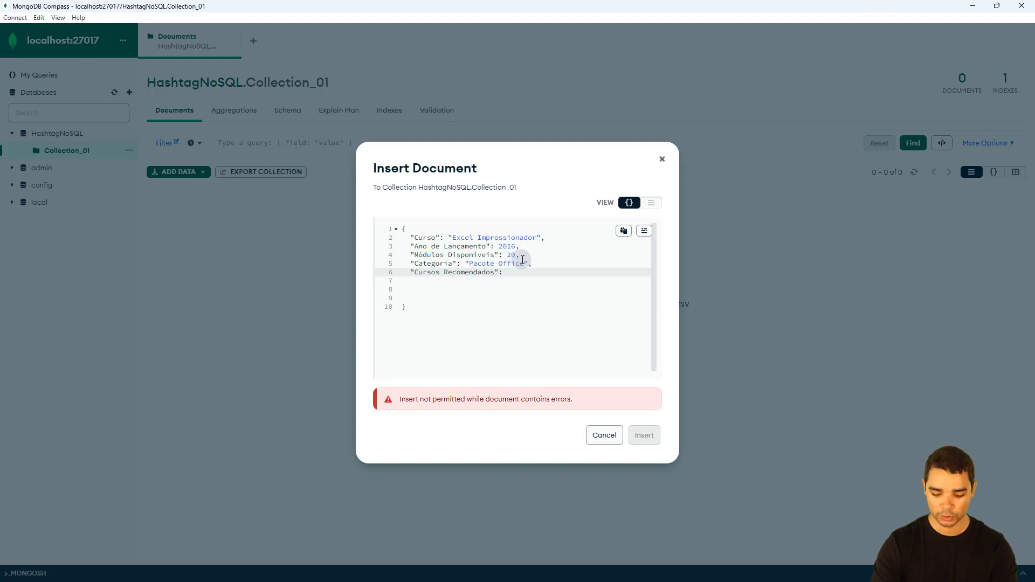
type("[")
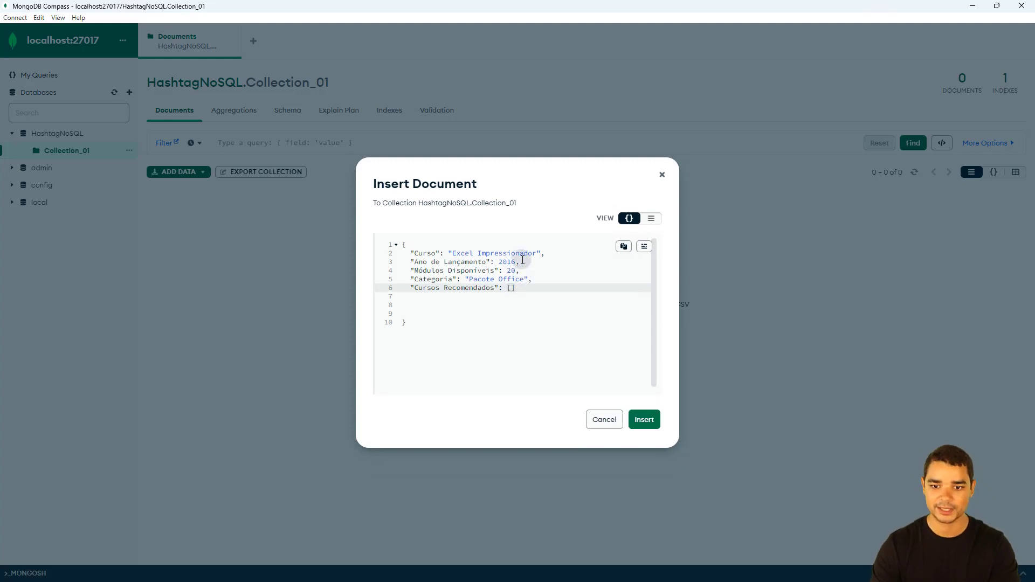
Fill the "Cursos Recomendados" array with the values "VBA Impressionador" and "Power BI Impressionador"
left_click(510, 287)
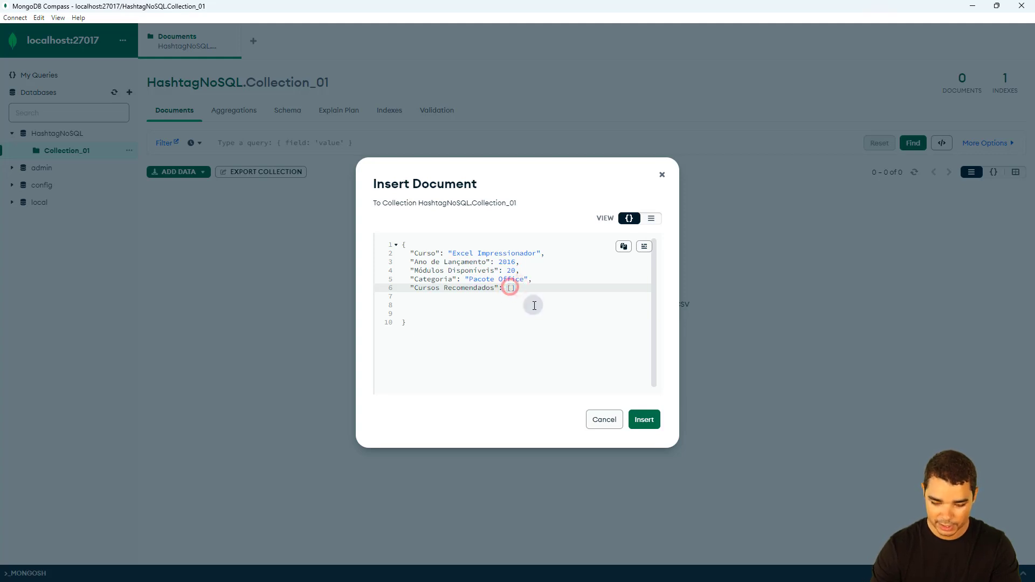
type("\"")
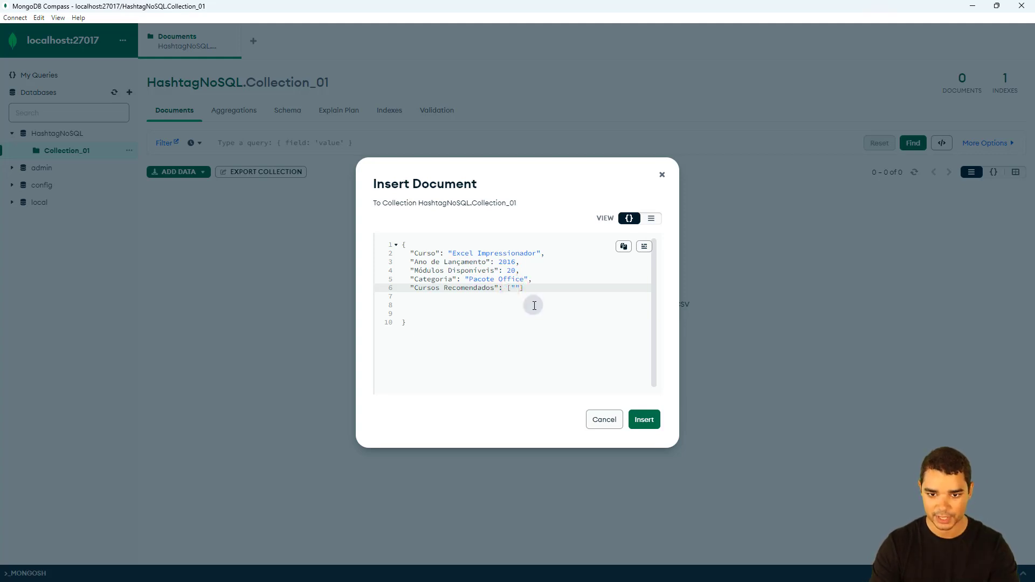
type("VBA Impre")
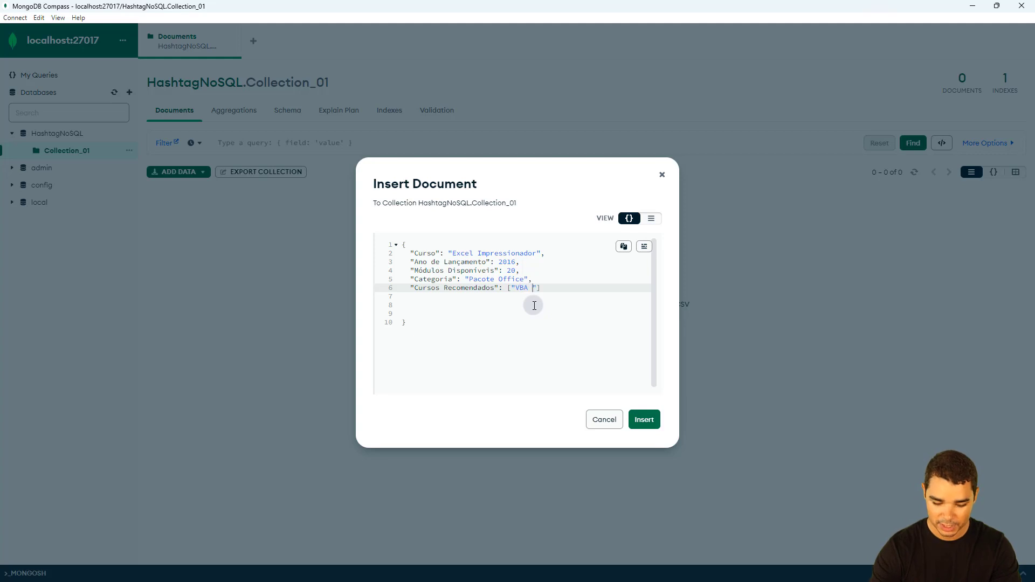
type("ssionador\"")
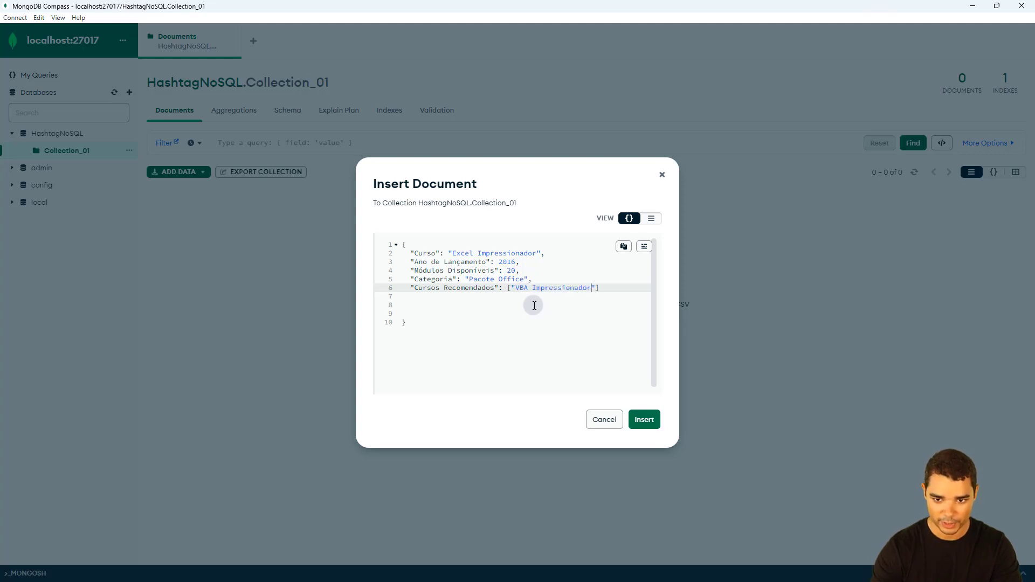
type(", \"")
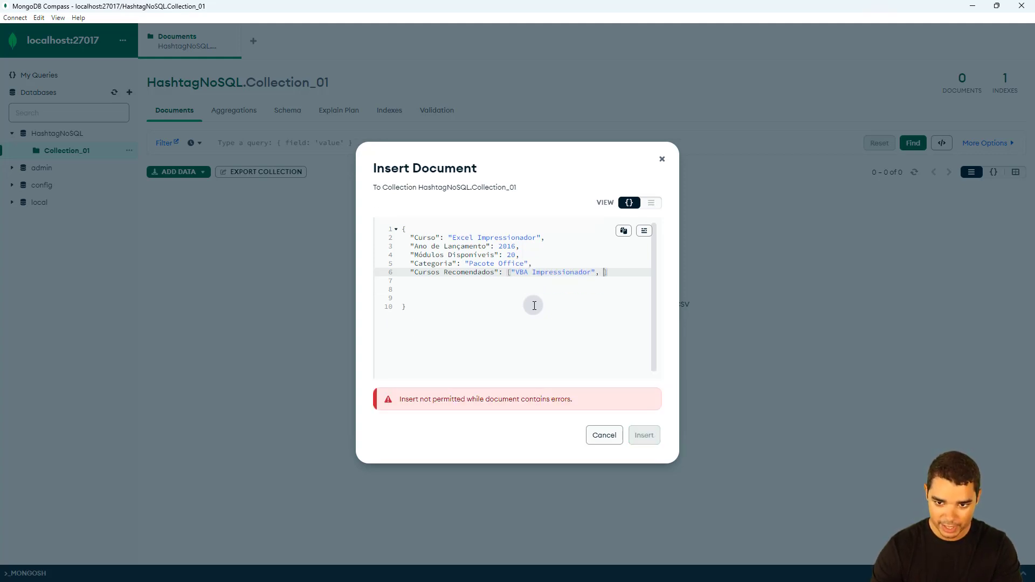
type("Power BI Impr")
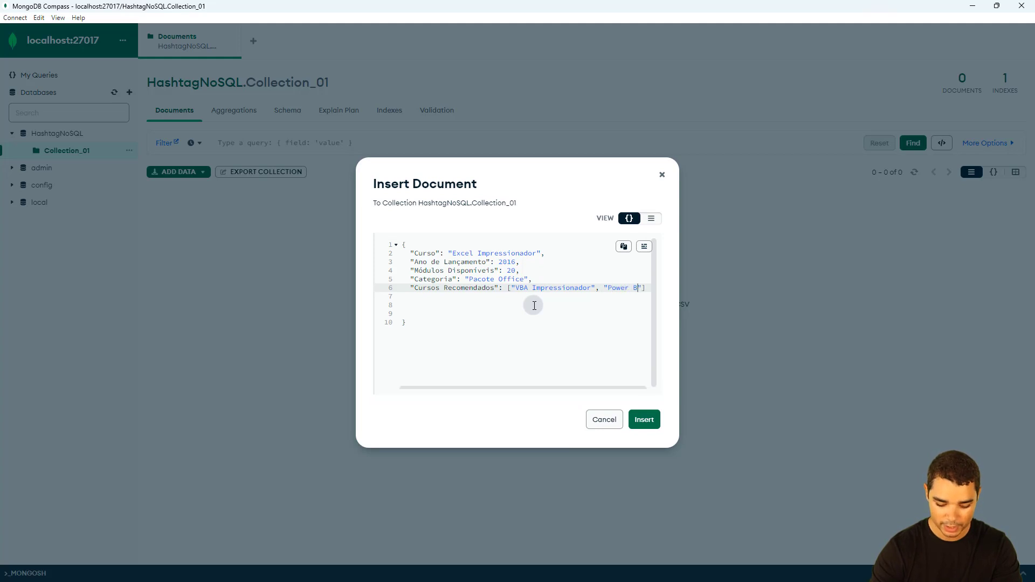
type("essionador\"]")
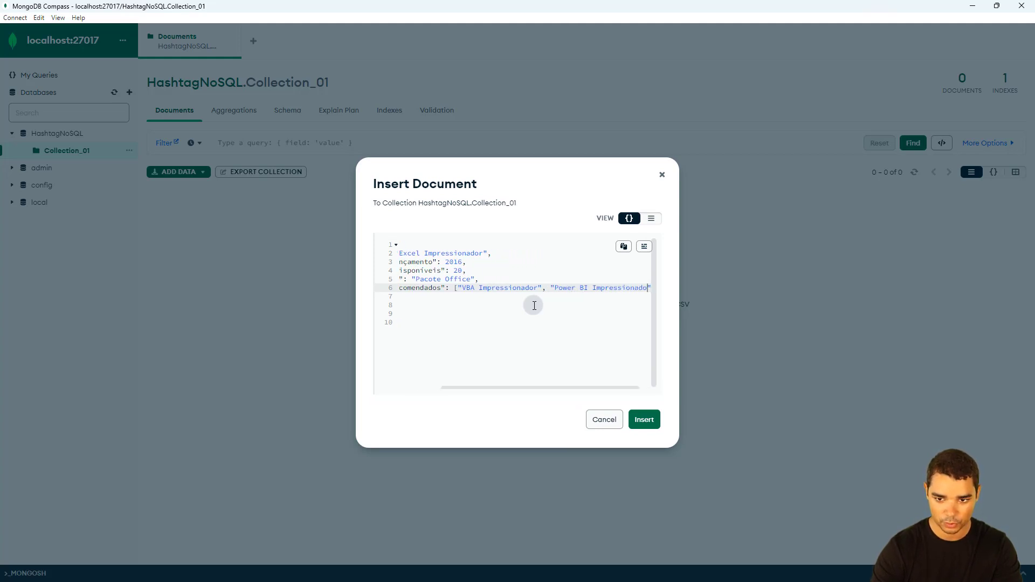
Add a comma after the recommended courses array and a new line with the key "Avaliação dos Alunos" set to 10
left_click(427, 284)
left_click_drag(451, 287, 644, 289)
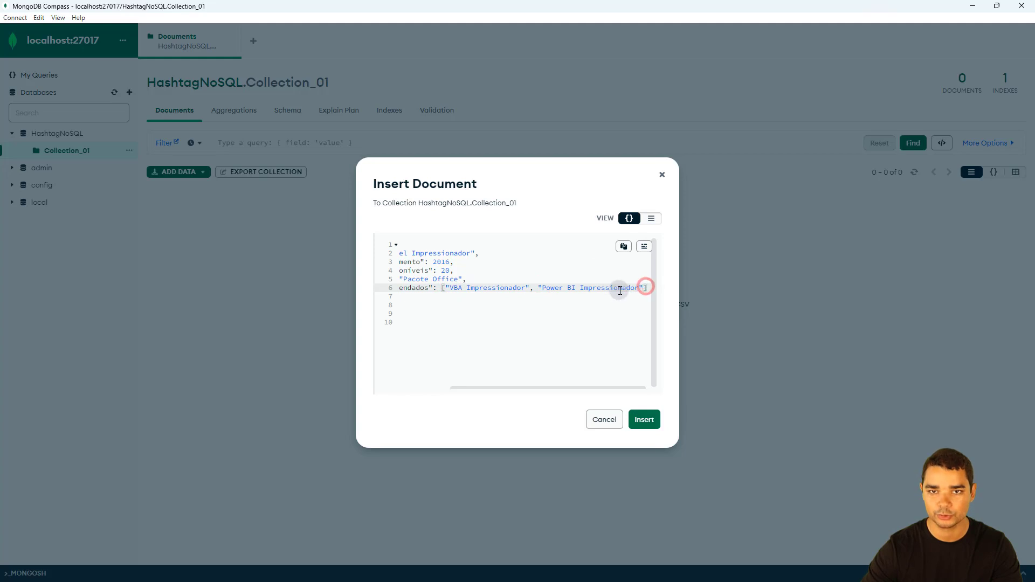
left_click(642, 291)
left_click(646, 288)
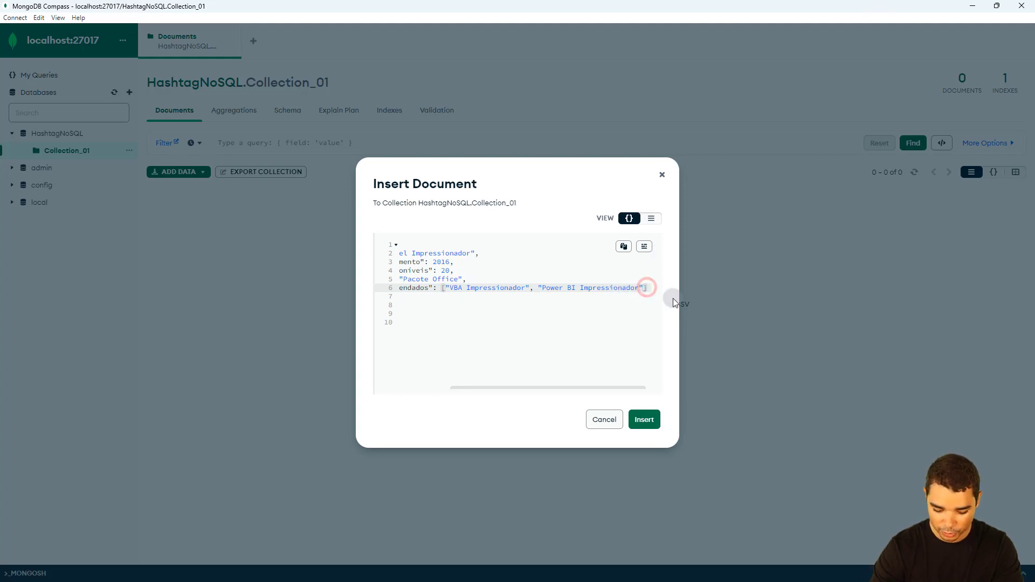
type(",")
key("Return")
key("Up")
key("End")
key("Down")
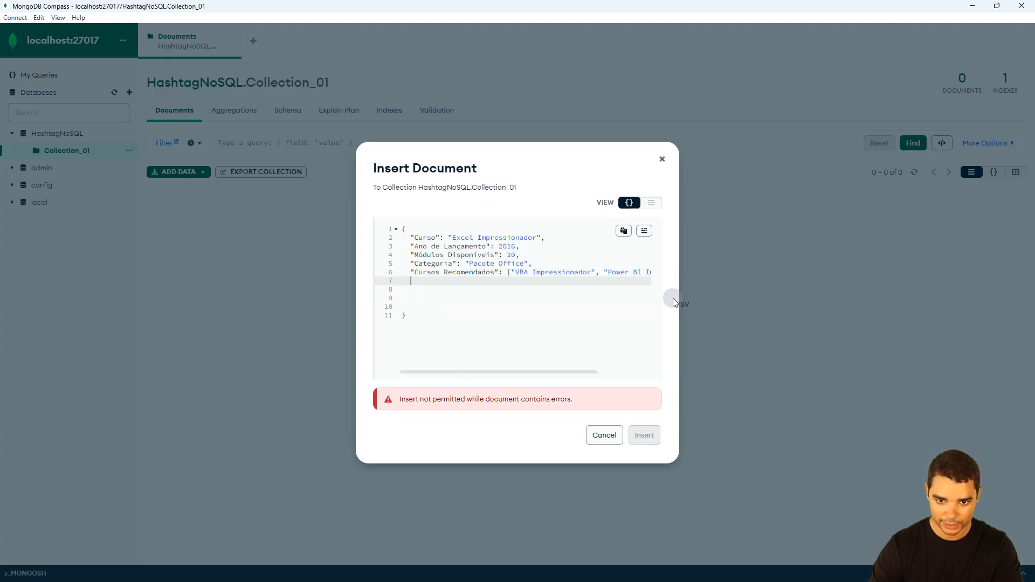
type("\"Avaliação dos Alunos")
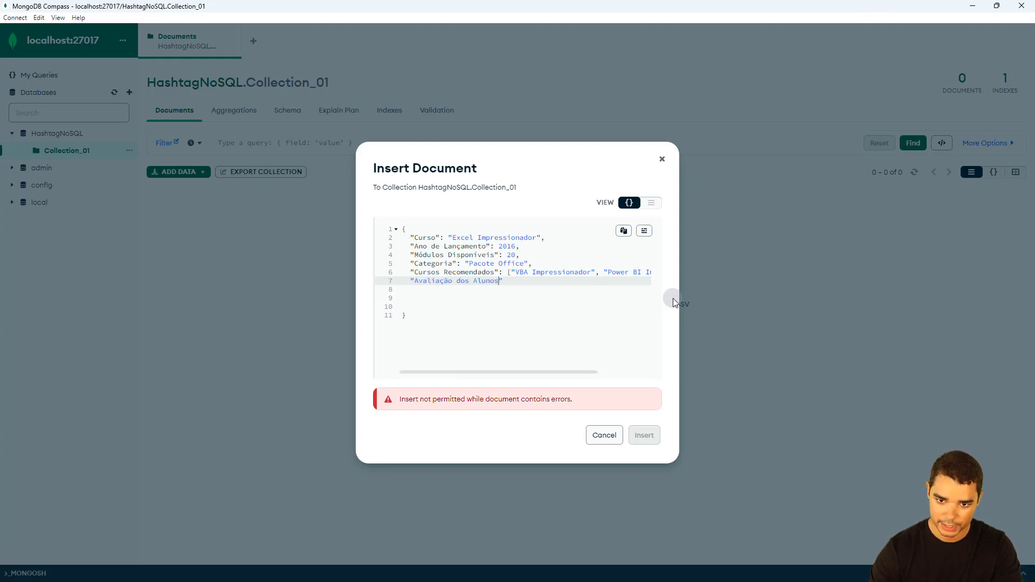
type("\": 10")
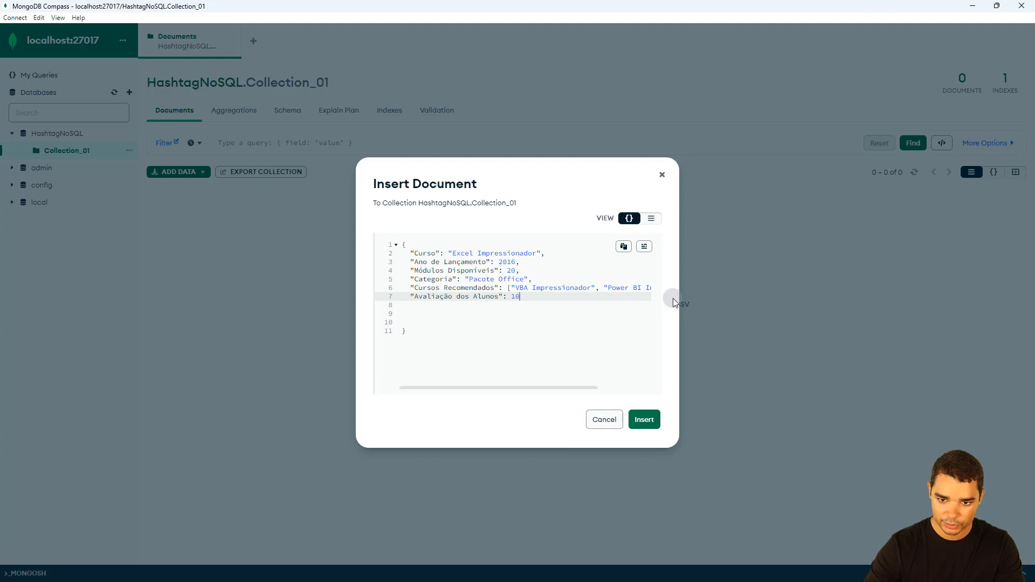
Remove two surplus blank lines below the last key, review the fields, and insert the document into Collection_01
key("Delete")
key("Delete")
left_click_drag(409, 254, 523, 296)
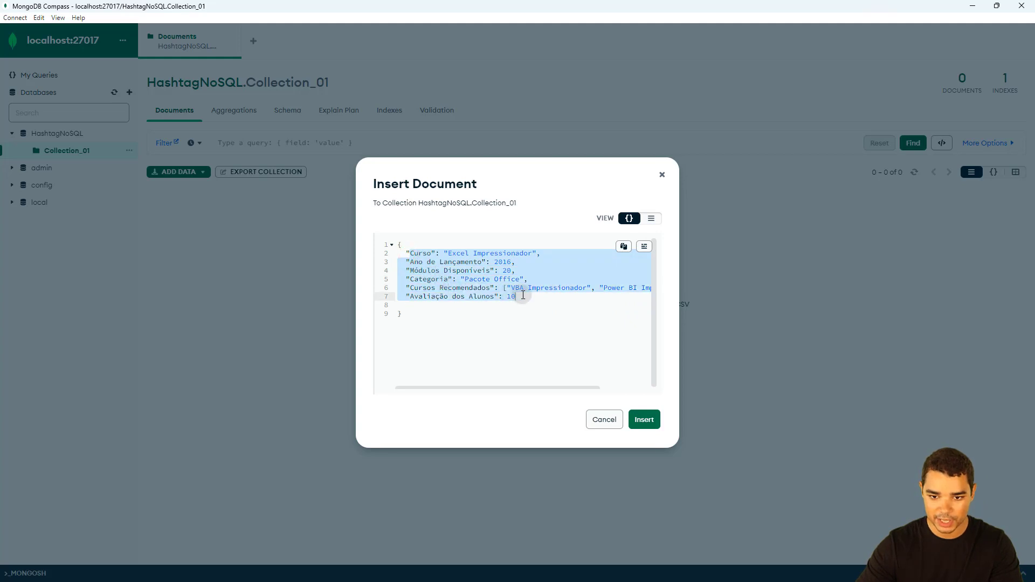
left_click(539, 296)
left_click_drag(445, 253, 513, 264)
left_click(492, 268)
left_click(648, 418)
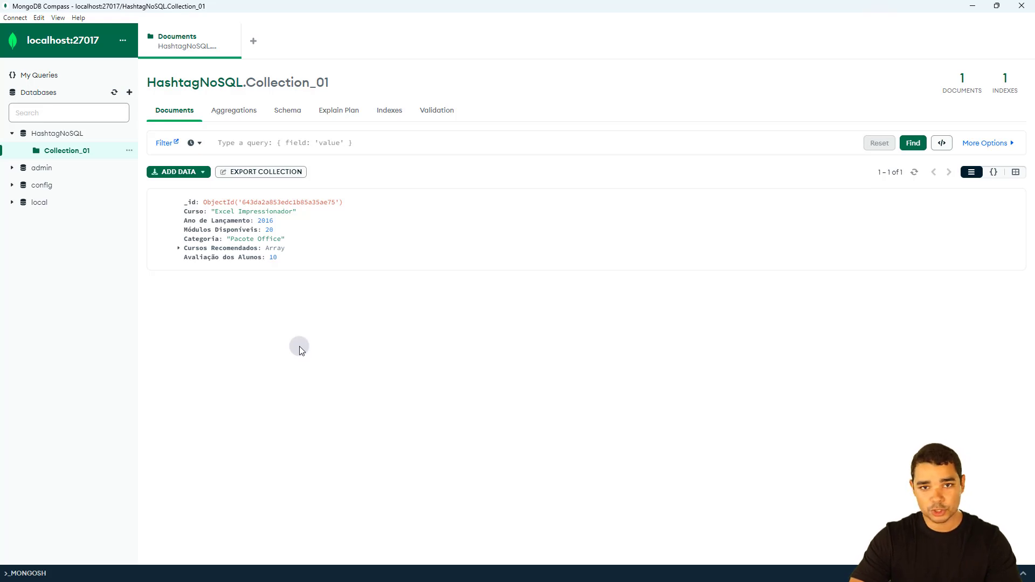
left_click(181, 172)
left_click(181, 171)
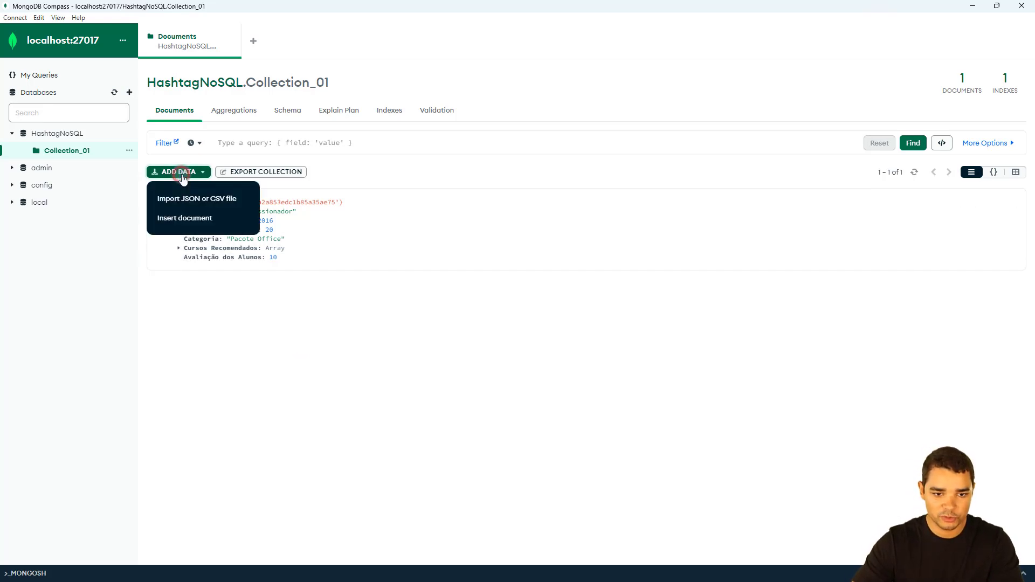
left_click(190, 219)
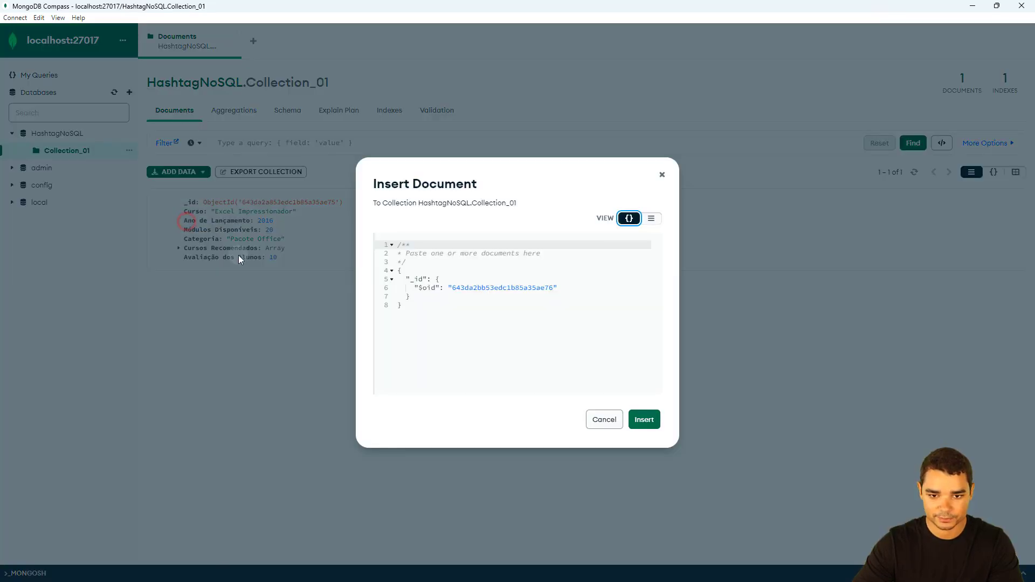
left_click(452, 299)
left_click_drag(398, 245, 398, 307)
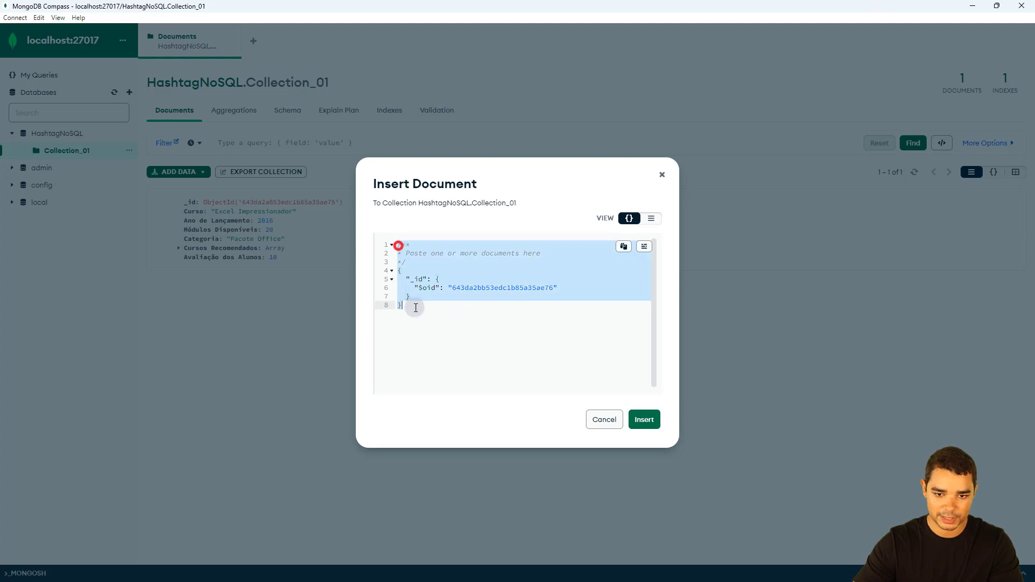
left_click(408, 309)
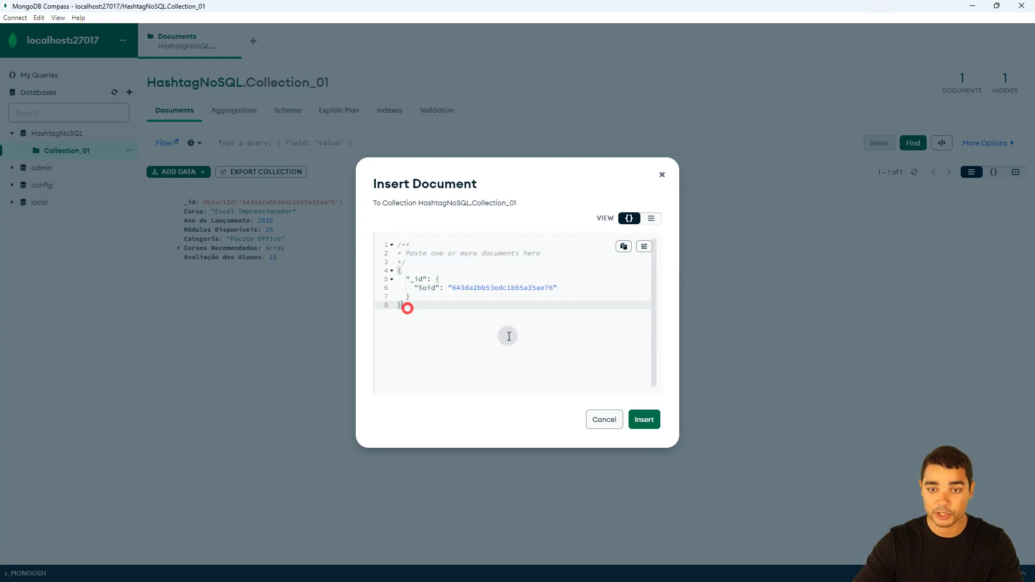
left_click(603, 419)
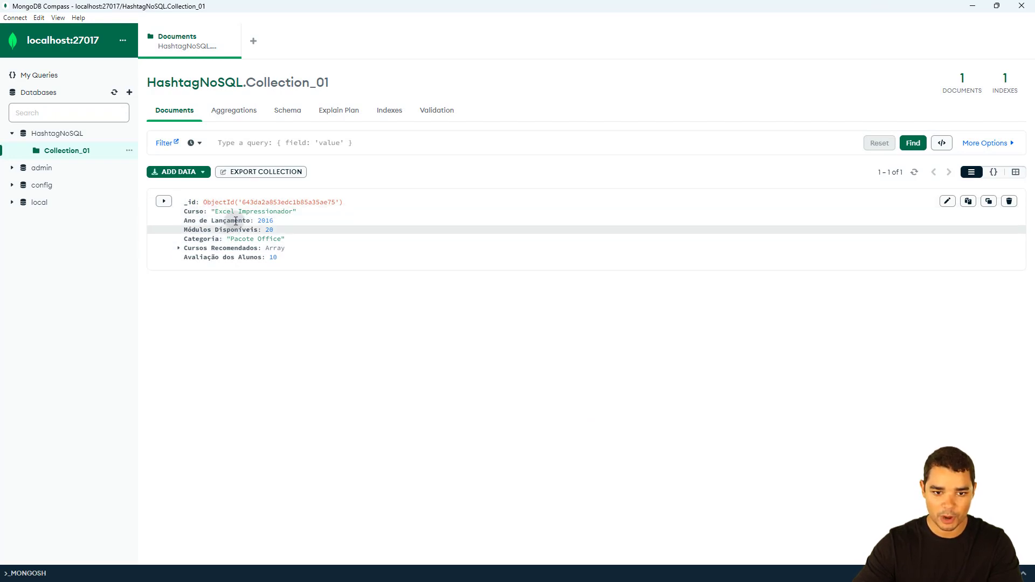
Edit the Excel Impressionador document to add "PowerPoint Impressionador" as the last item of the "Cursos Recomendados" array, and update the document
left_click(947, 204)
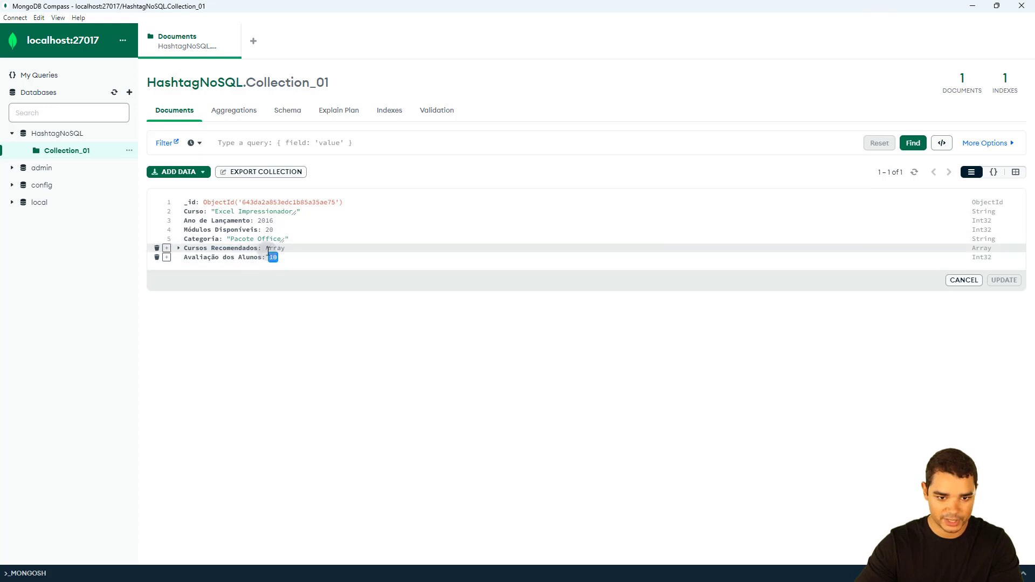
left_click(179, 248)
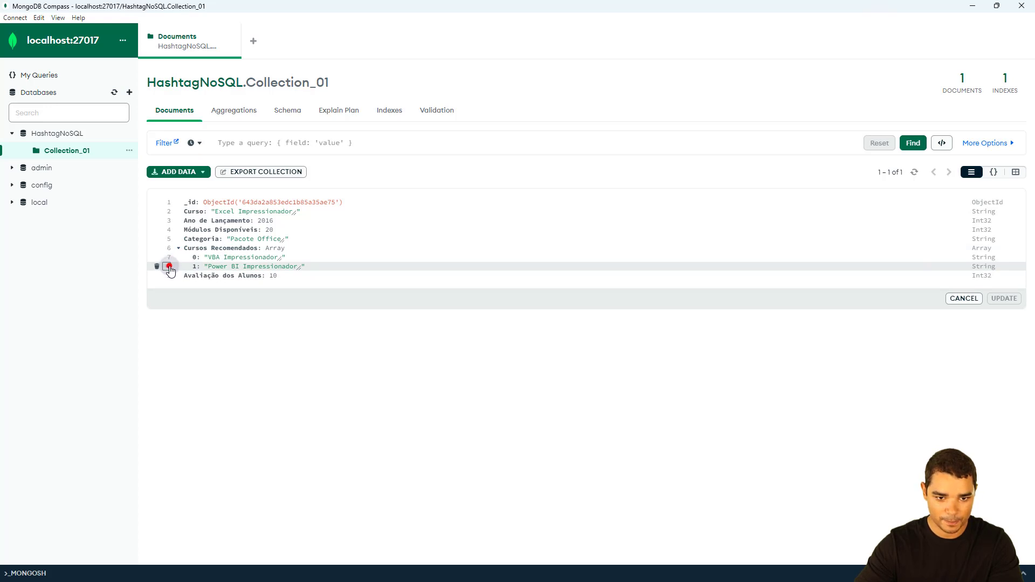
left_click(170, 269)
left_click(214, 294)
left_click(216, 277)
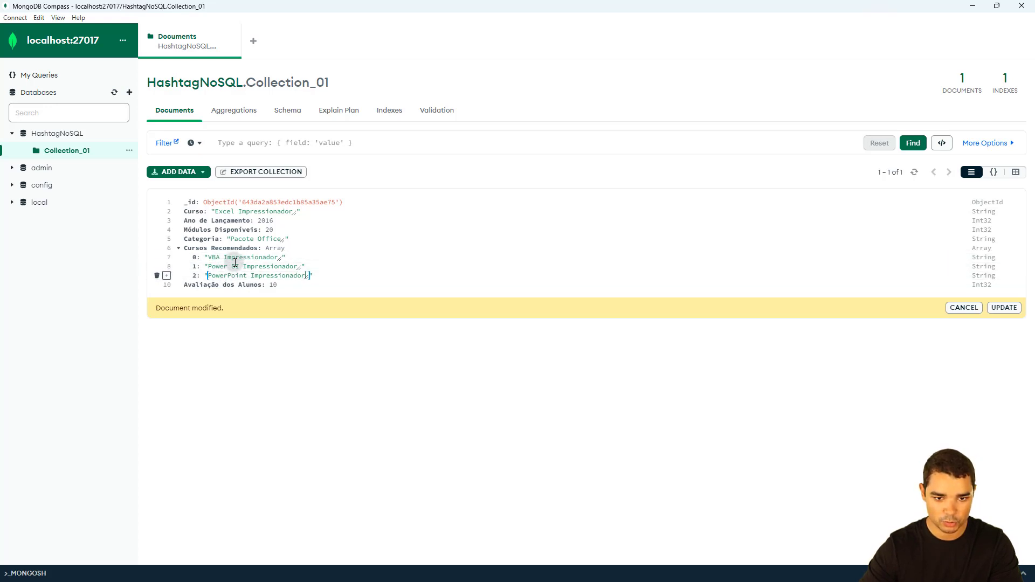
left_click(1004, 308)
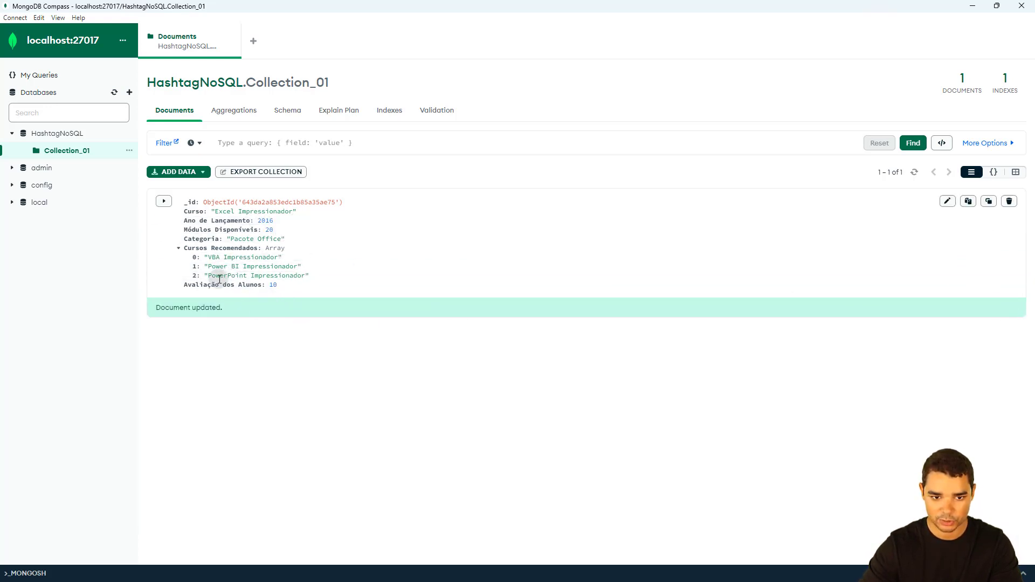
left_click(179, 248)
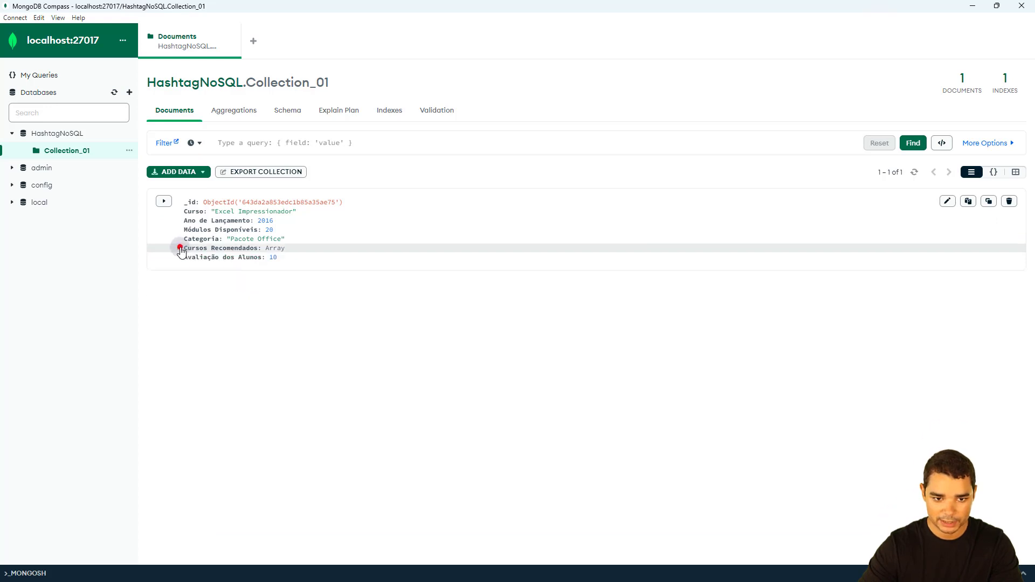
left_click(948, 201)
left_click(963, 280)
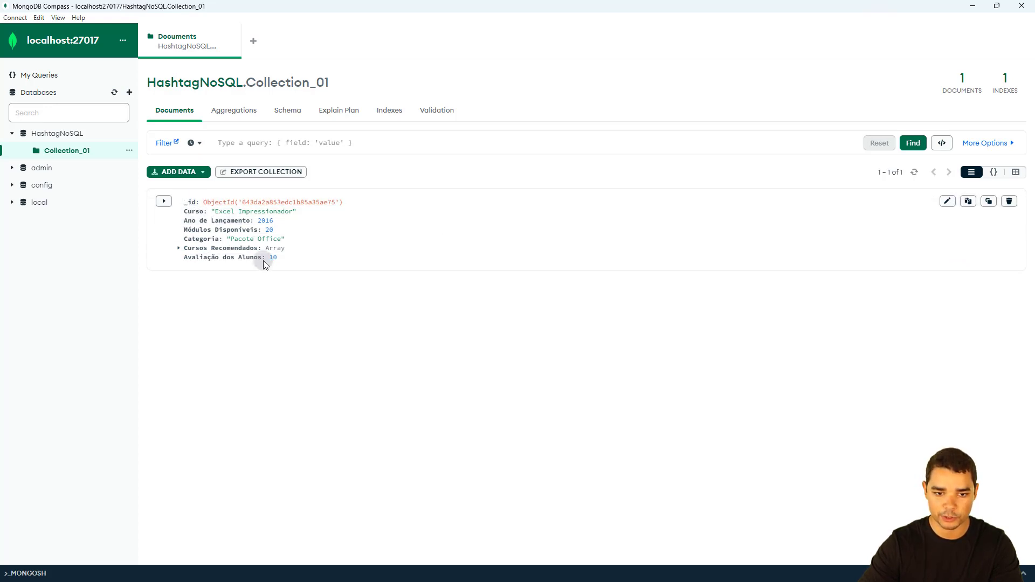
left_click(969, 202)
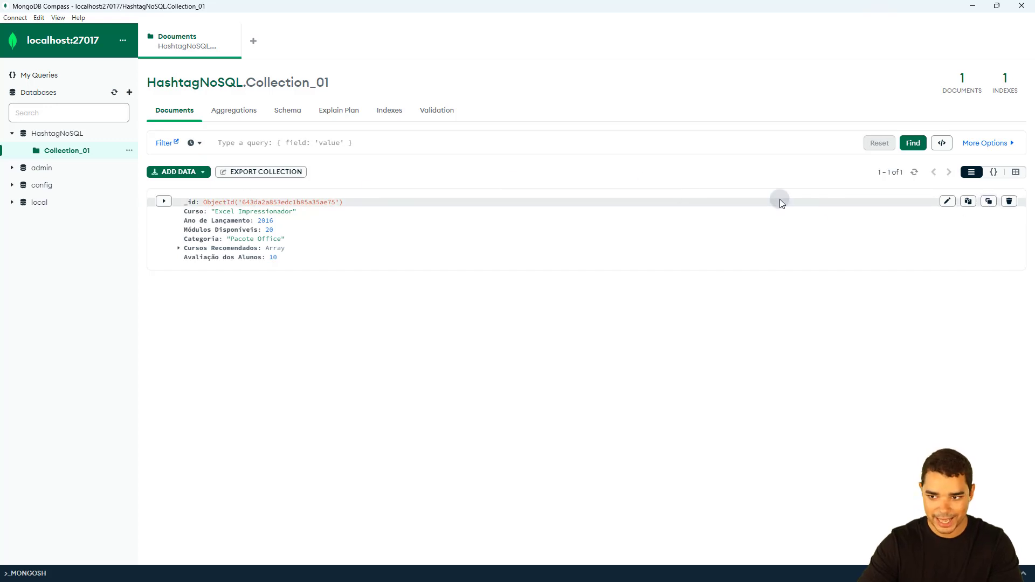
Clone the Excel Impressionador document and change the clone's "Curso" value to "VBA Impressionador"
left_click(988, 203)
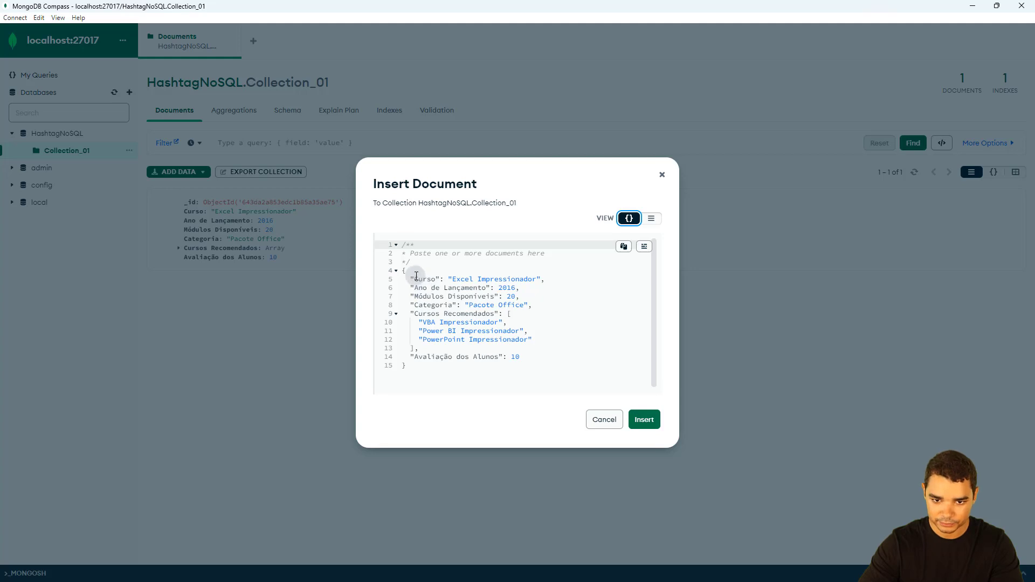
left_click_drag(411, 281, 551, 364)
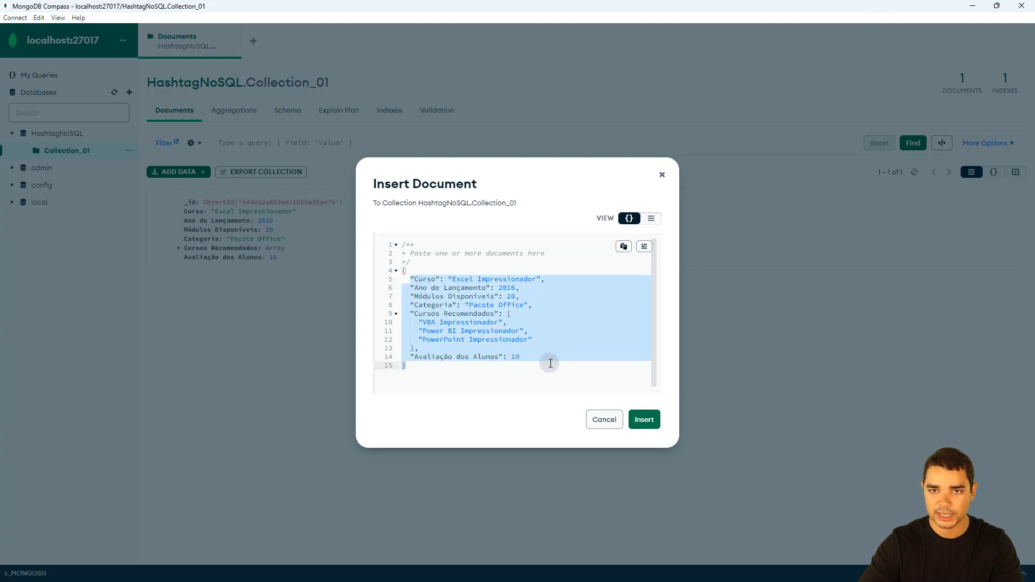
left_click(473, 329)
left_click(453, 278)
left_click_drag(453, 279, 545, 349)
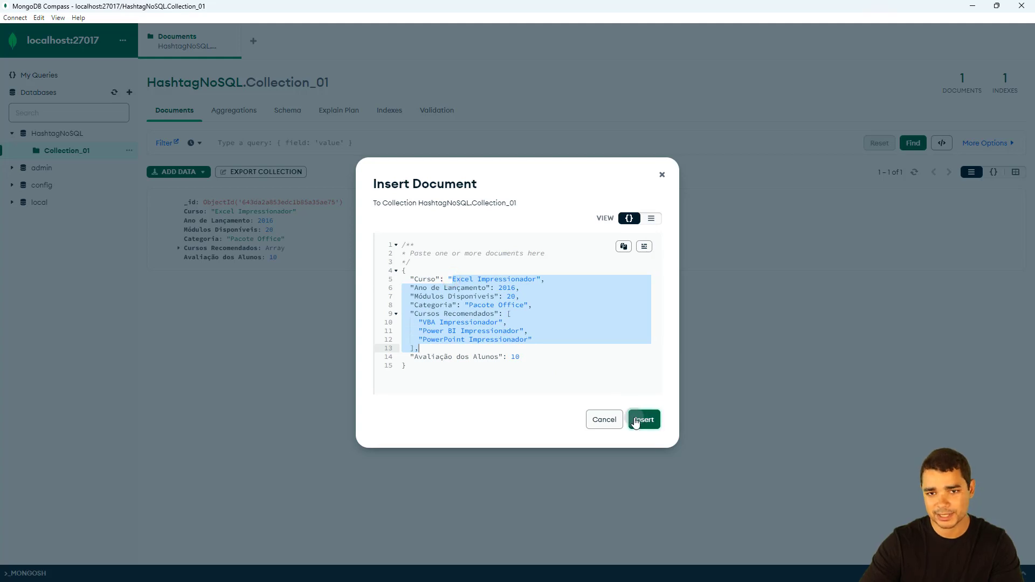
left_click(473, 312)
left_click_drag(453, 278, 476, 276)
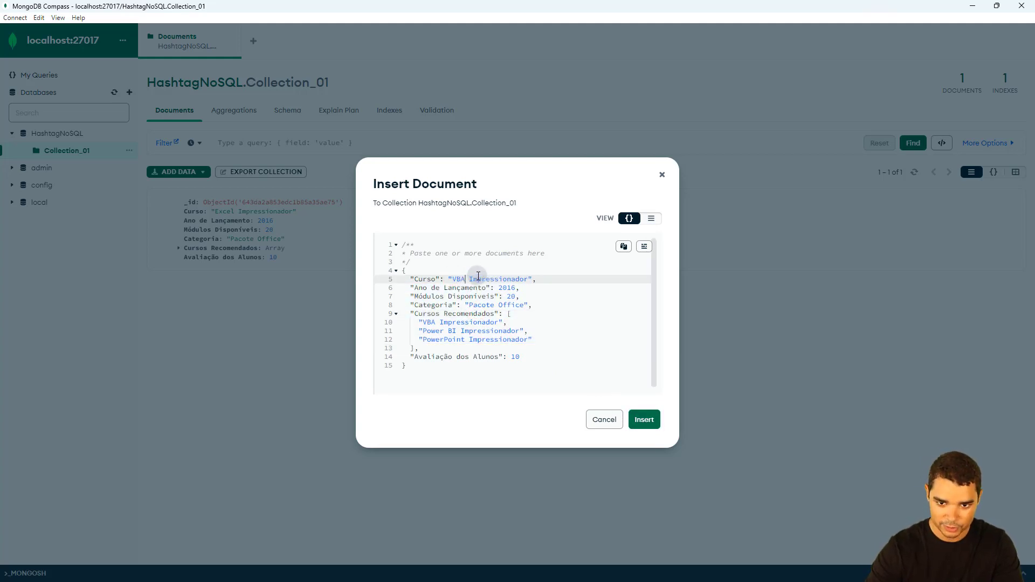
Set the "Módulos Disponíveis" value of the cloned VBA document to 17
left_click(504, 289)
left_click(515, 296)
key("BackSpace")
key("BackSpace")
type("17")
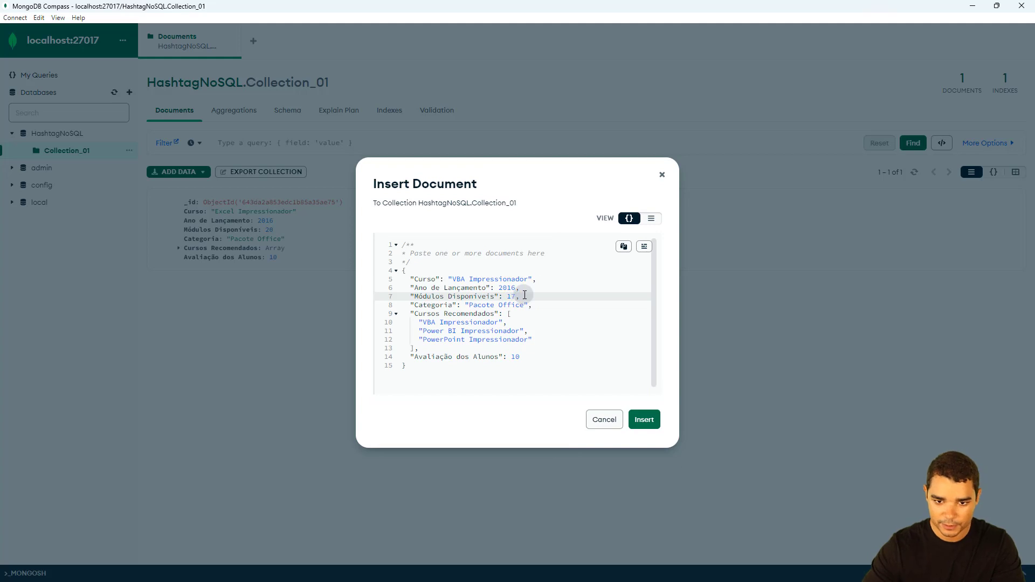
Set "Módulos Disponíveis" to 21 in the cloned VBA document and check its category
double_click(470, 304)
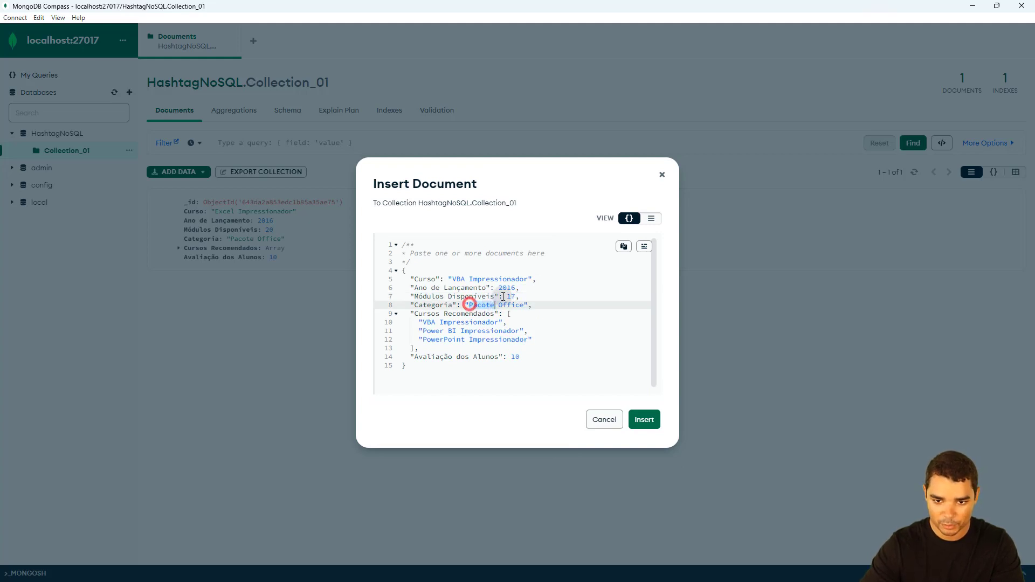
left_click_drag(506, 296, 515, 296)
type("21")
left_click_drag(473, 306, 521, 305)
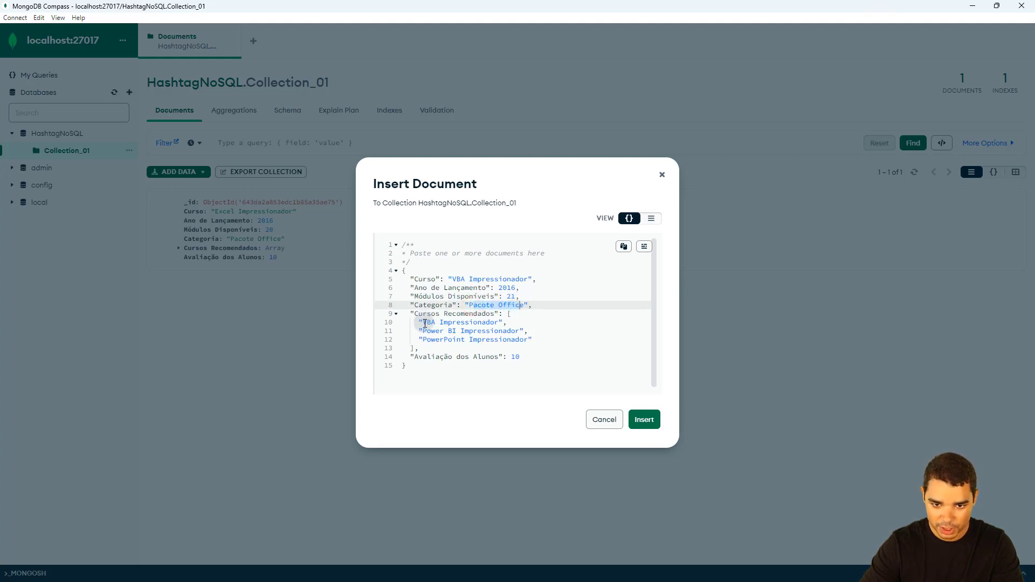
Remove the "VBA Impressionador" entry and its line from the cloned document's "Cursos Recomendados" array
left_click_drag(424, 323, 504, 322)
key("BackSpace")
key("BackSpace")
key("BackSpace")
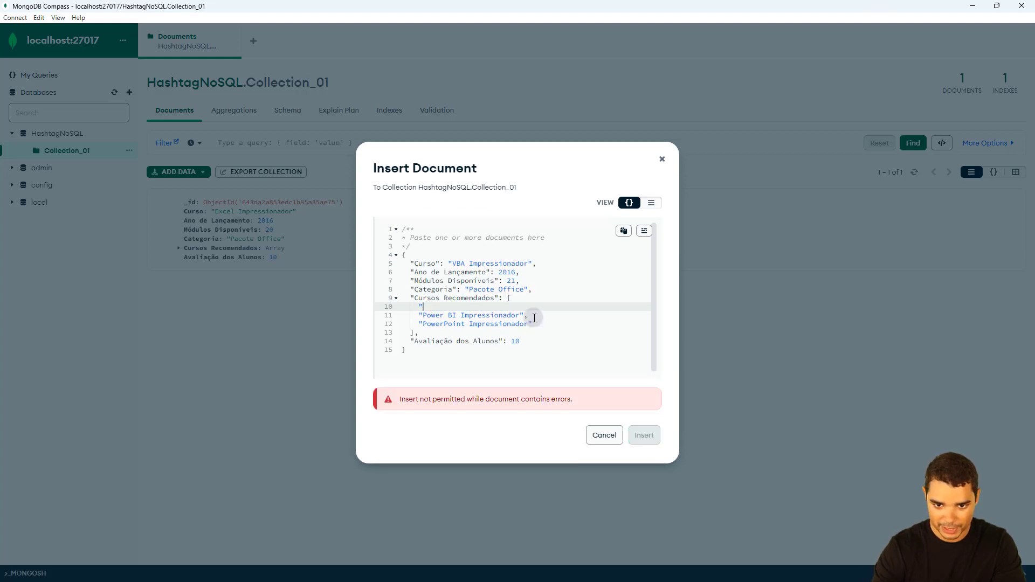
key("BackSpace")
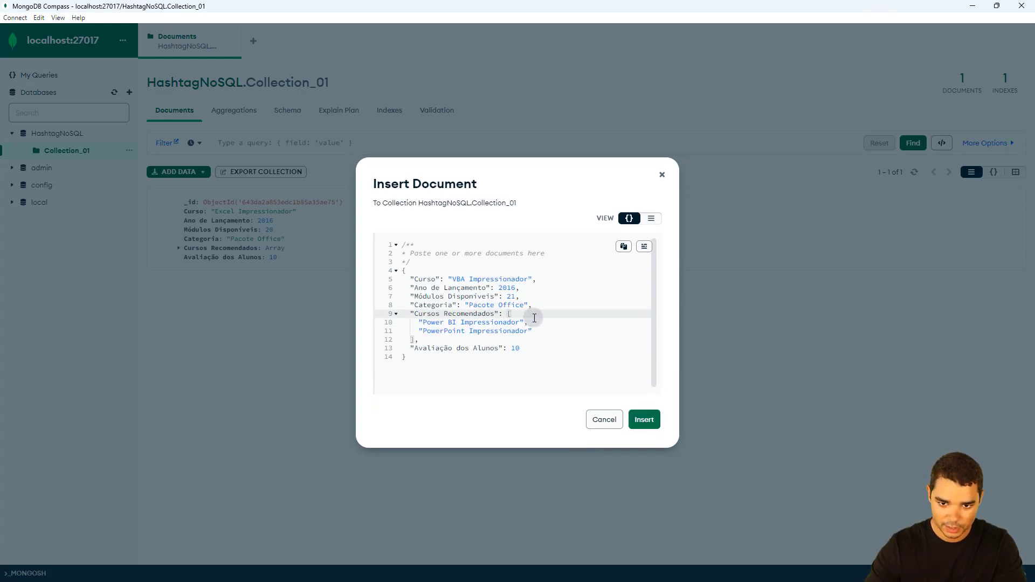
Replace the recommended course "PowerPoint Impressionador" with "Excel Impressionador" and insert the VBA document into Collection_01
left_click(425, 322)
left_click_drag(424, 331, 466, 330)
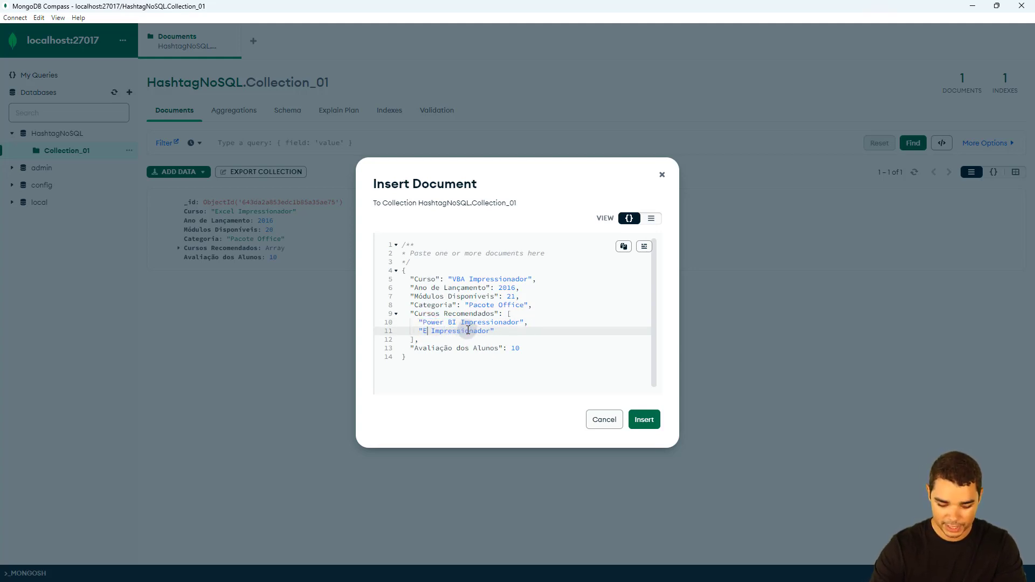
left_click_drag(429, 331, 501, 325)
left_click(520, 331)
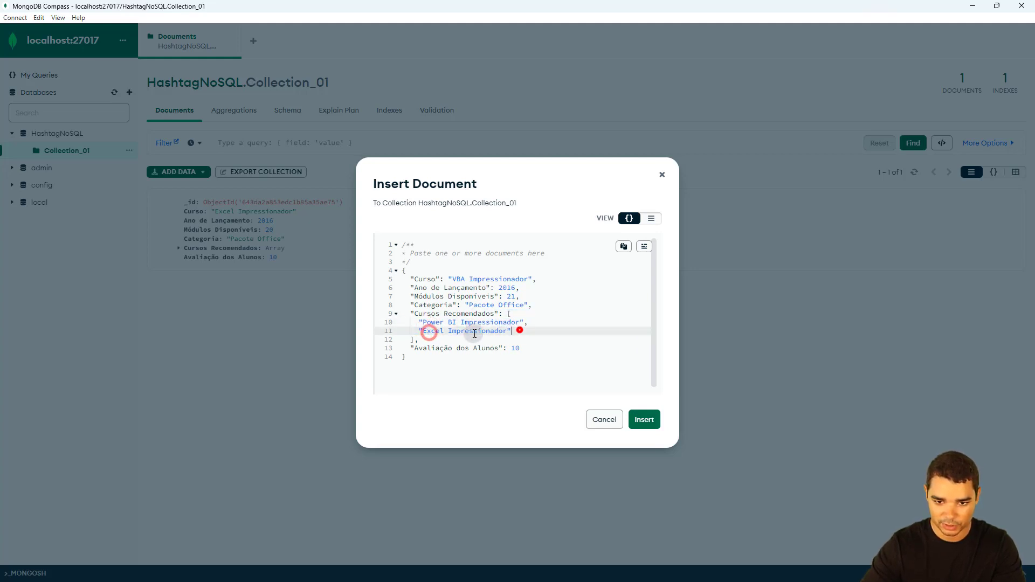
left_click(413, 351)
left_click(526, 348)
left_click(644, 416)
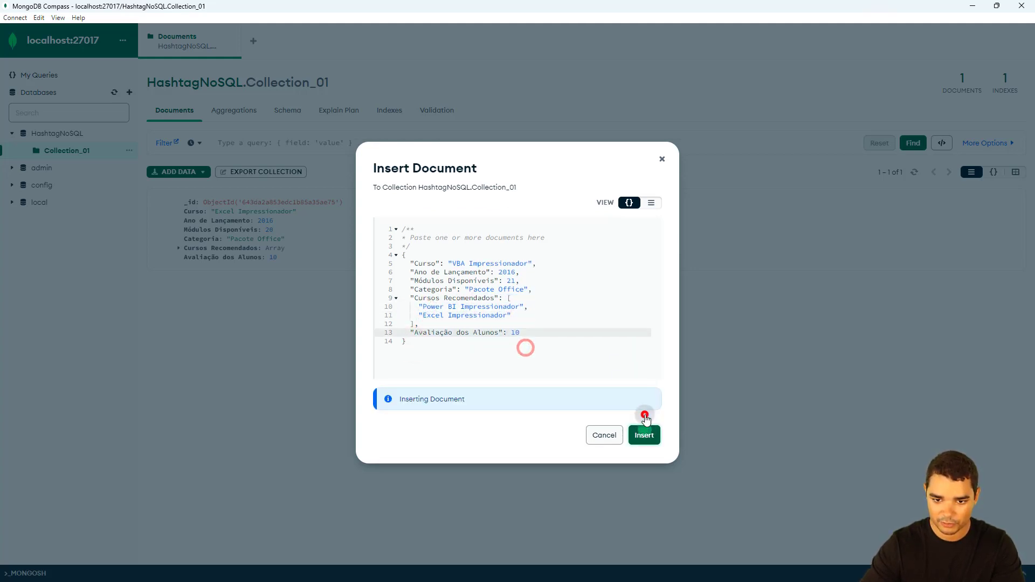
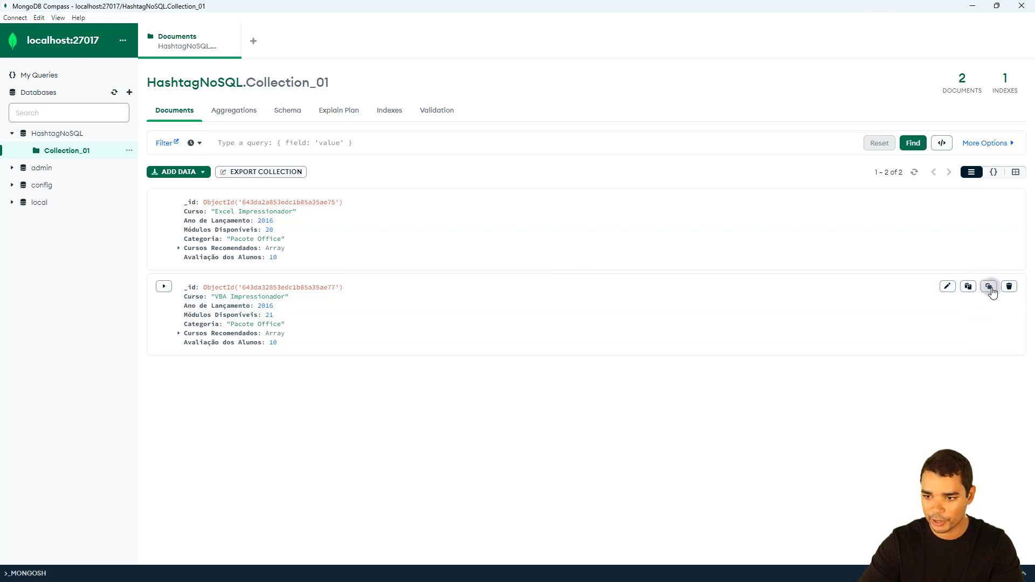
Clone the VBA Impressionador document and change the clone's "Curso" value to "PowerPoint Impressionador"
left_click(991, 288)
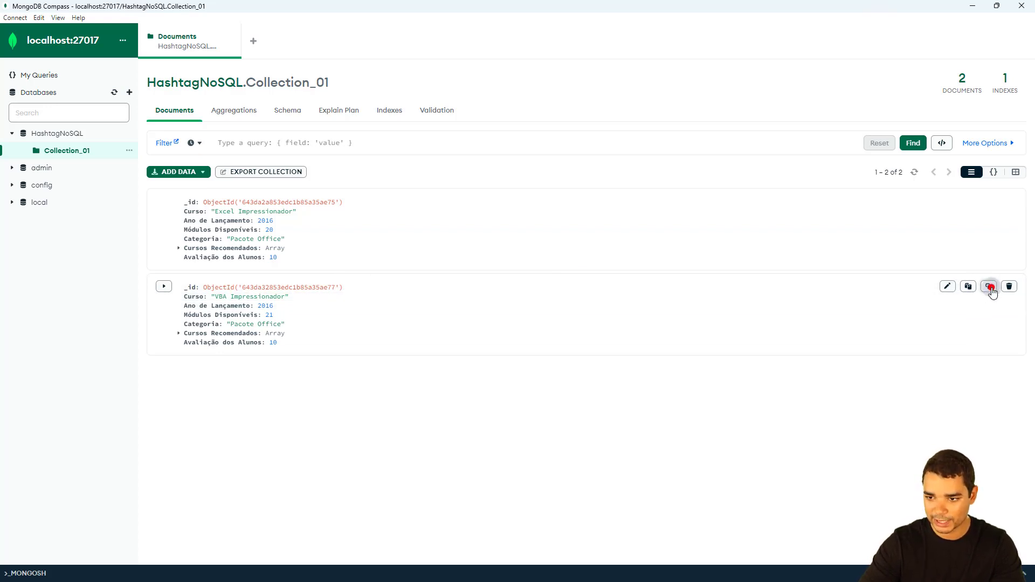
left_click(453, 279)
double_click(456, 280)
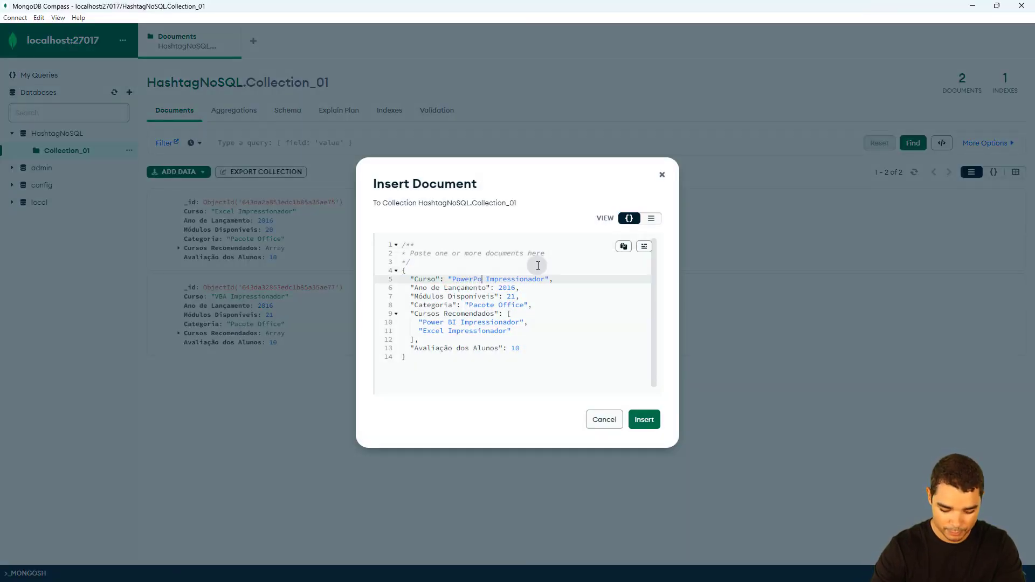
Set "Ano de Lançamento" to 2018 and "Módulos Disponíveis" to 17 in the PowerPoint document, and insert it into Collection_01
left_click(511, 287)
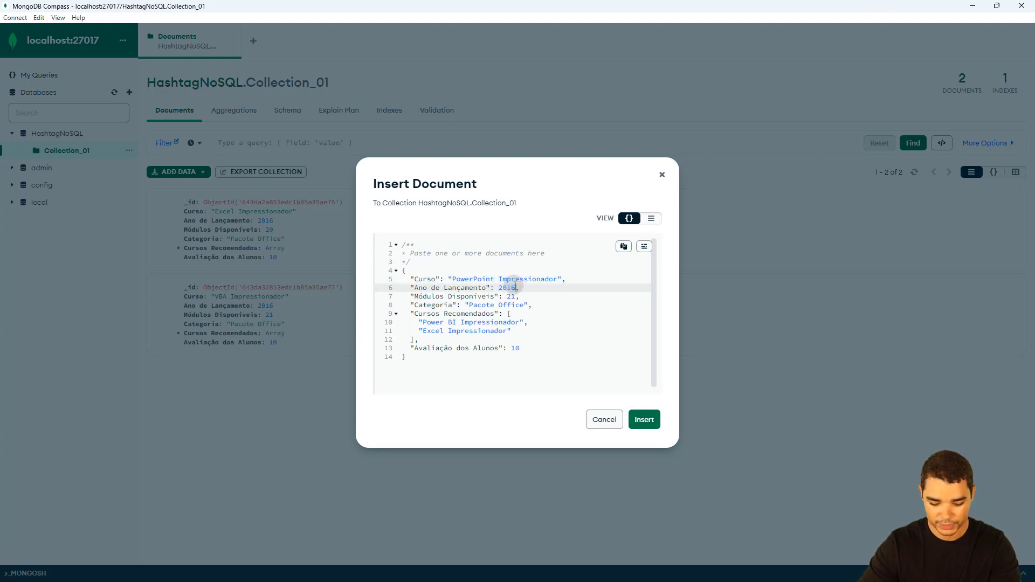
left_click(509, 297)
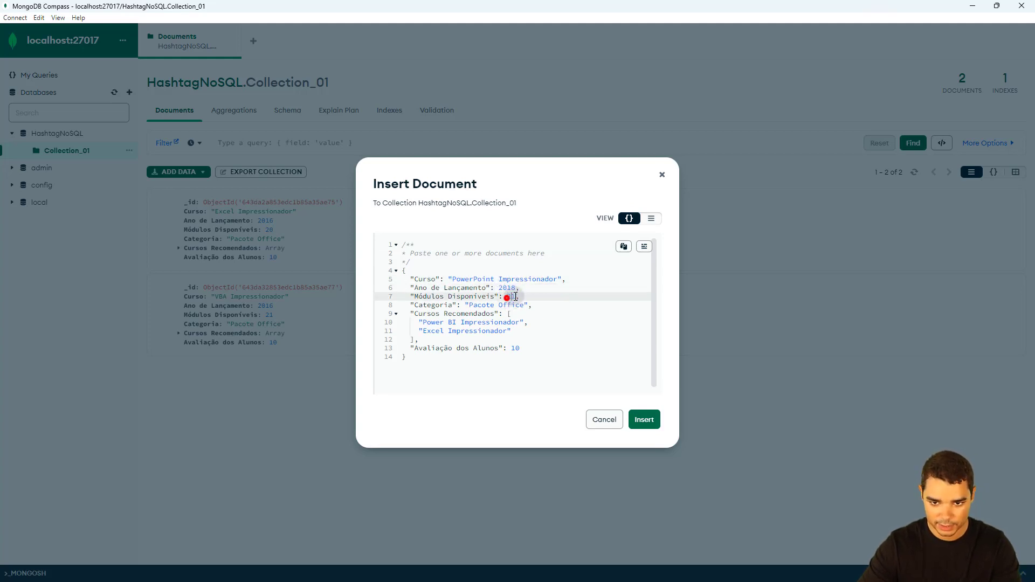
type("17")
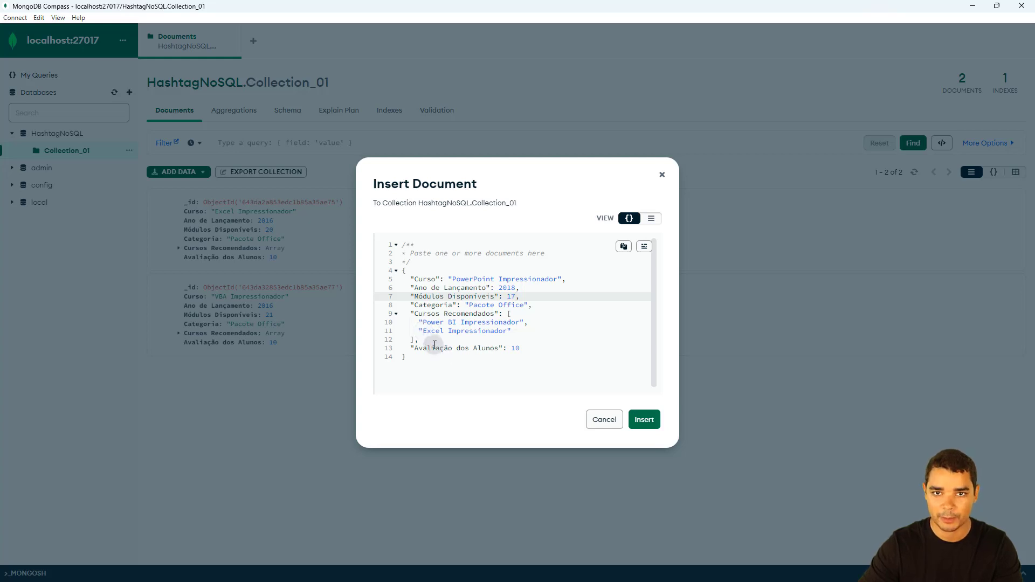
left_click(643, 421)
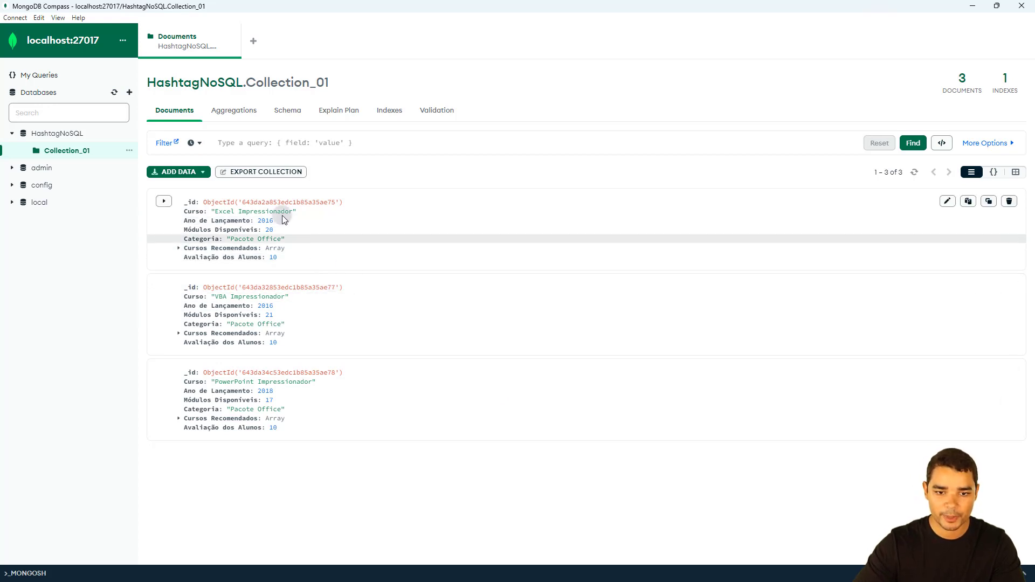
Switch to Notepad++ and review the array of course documents in Novos Documentos.json, from Power BI to SQL Impressionador
left_click(205, 181)
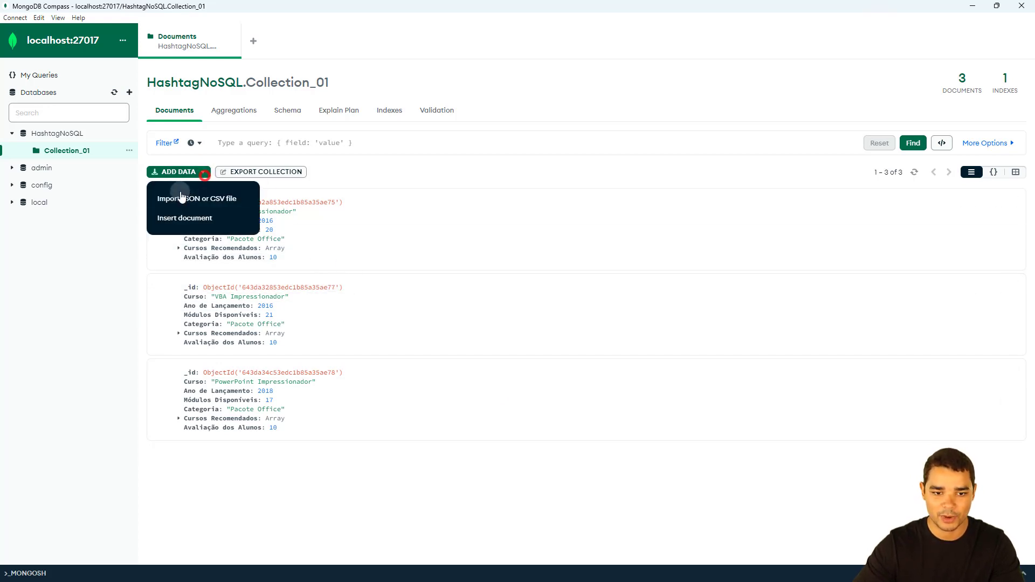
left_click(349, 177)
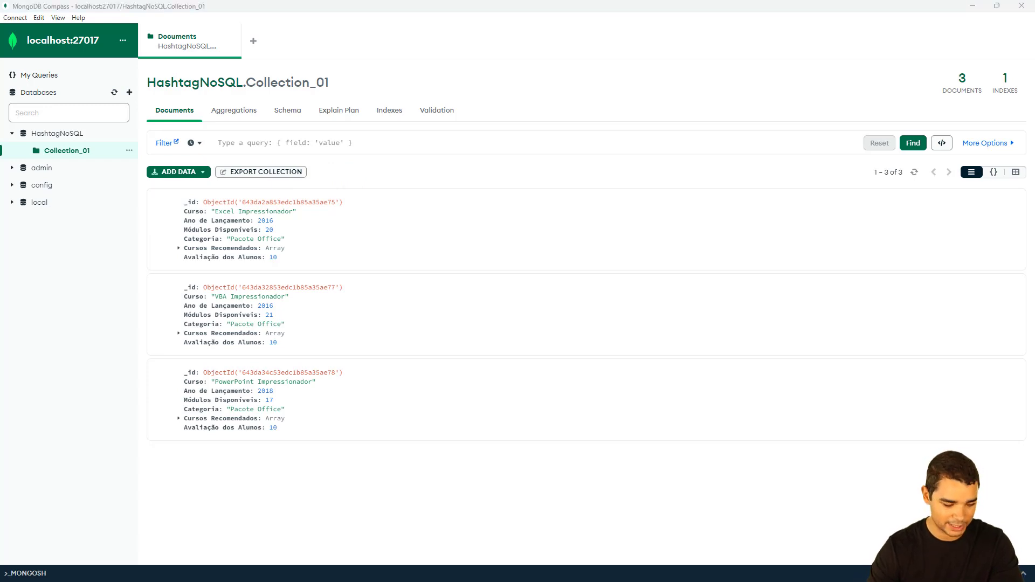
key("alt+Tab")
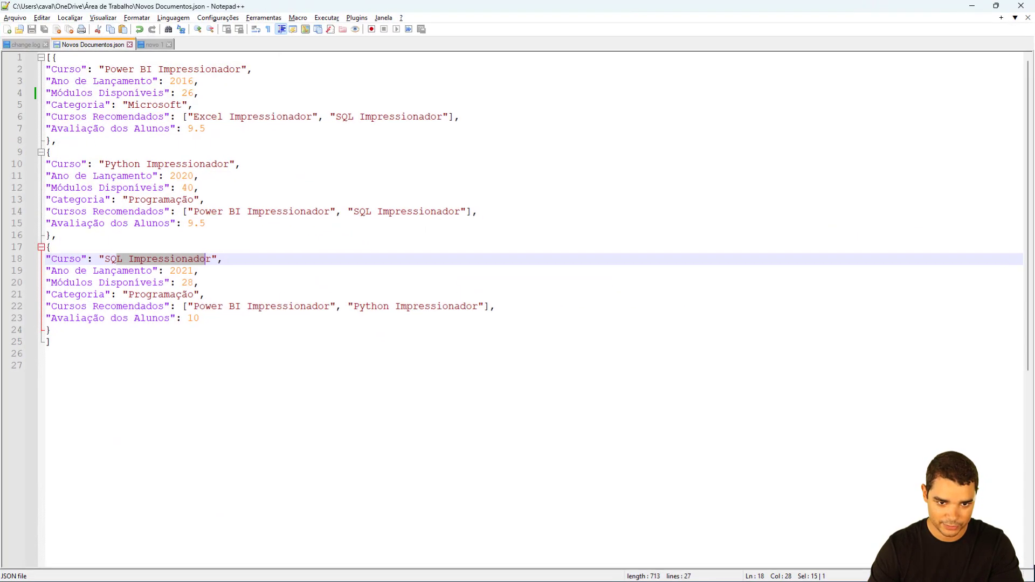
left_click(308, 99)
left_click_drag(51, 58, 143, 334)
left_click(120, 293)
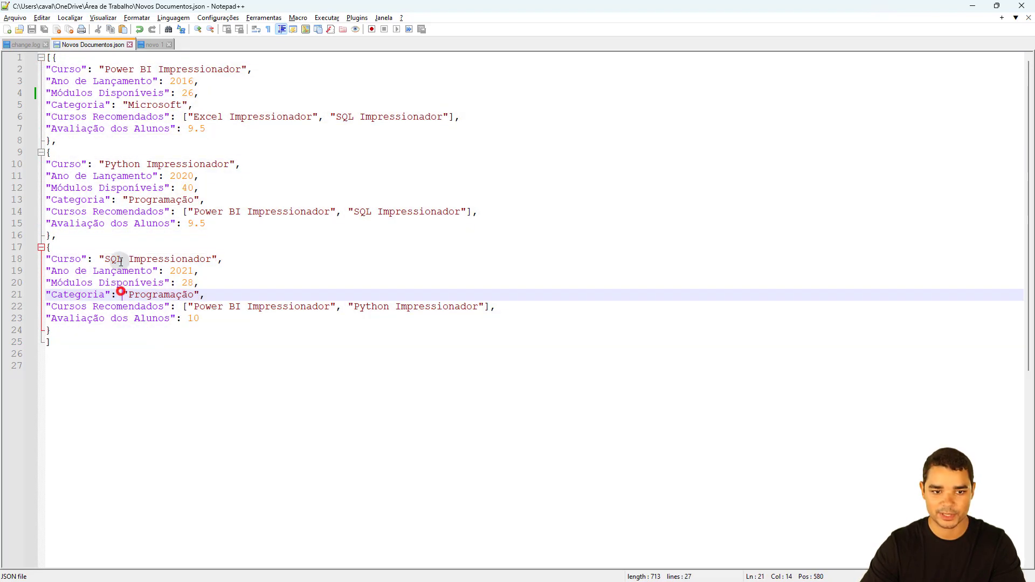
Examine the Power BI, Python and SQL Impressionador documents one by one, and the block that contains all three
left_click_drag(49, 69, 234, 130)
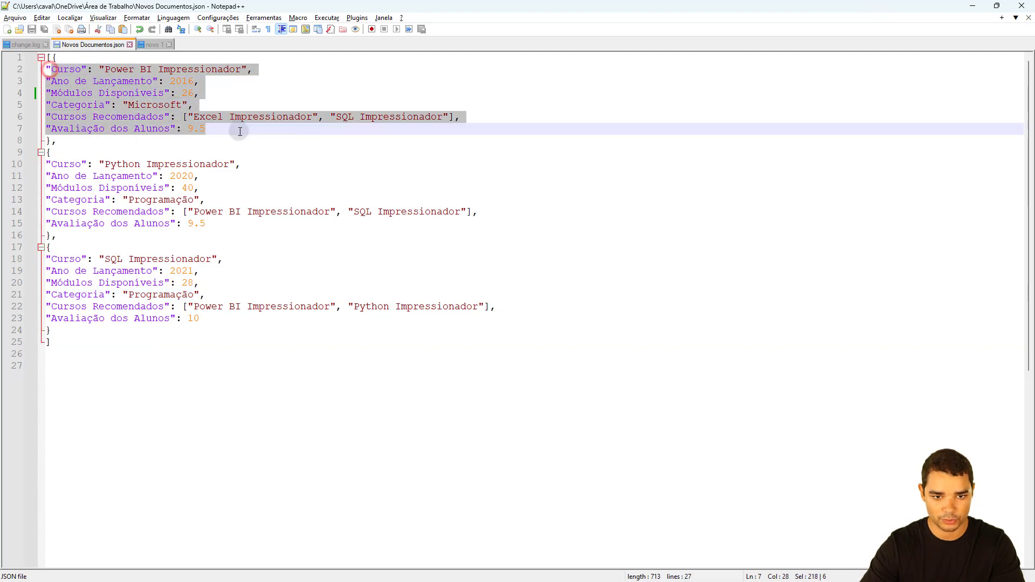
left_click(46, 165)
left_click_drag(47, 165, 206, 223)
left_click_drag(47, 263, 227, 314)
left_click(191, 246)
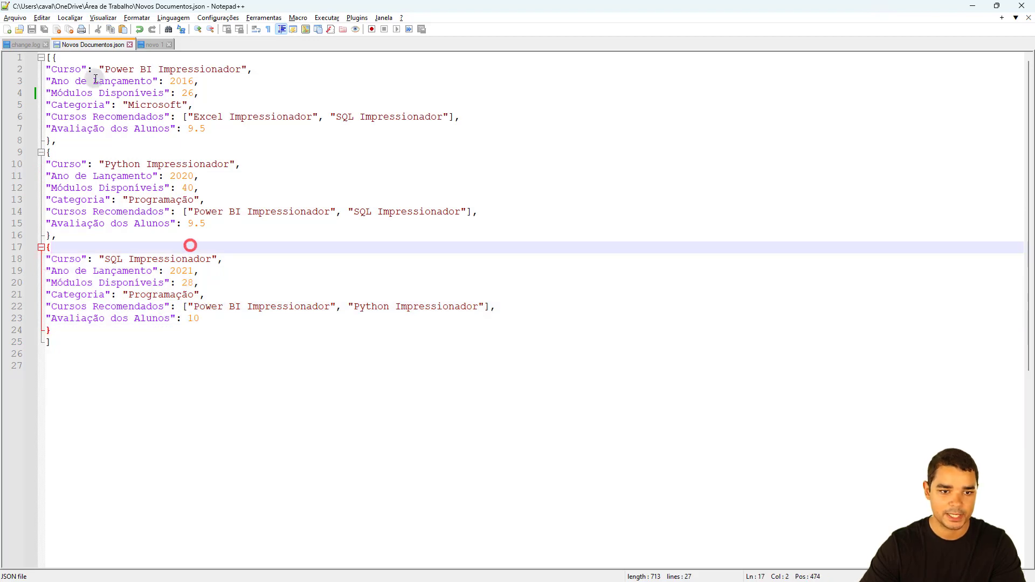
left_click_drag(52, 58, 231, 318)
left_click(132, 105)
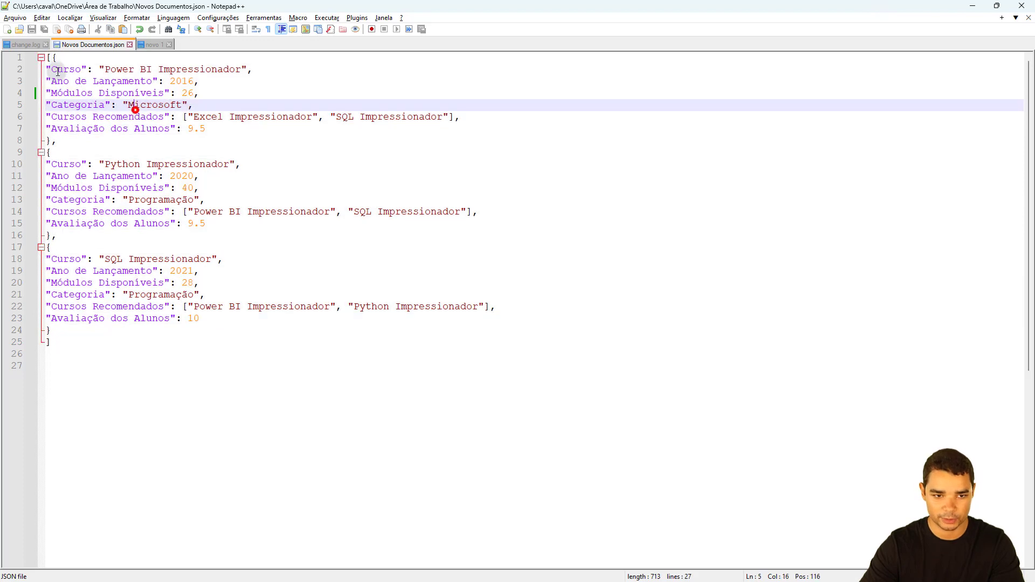
Examine the square brackets enclosing the array and the commas separating the course documents
left_click(48, 58)
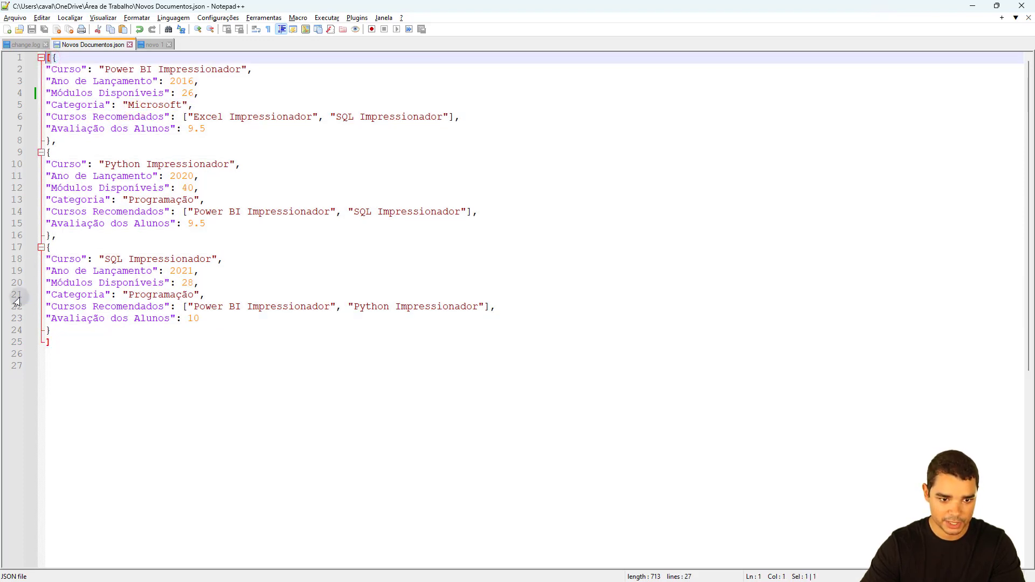
left_click(48, 342)
left_click(80, 129)
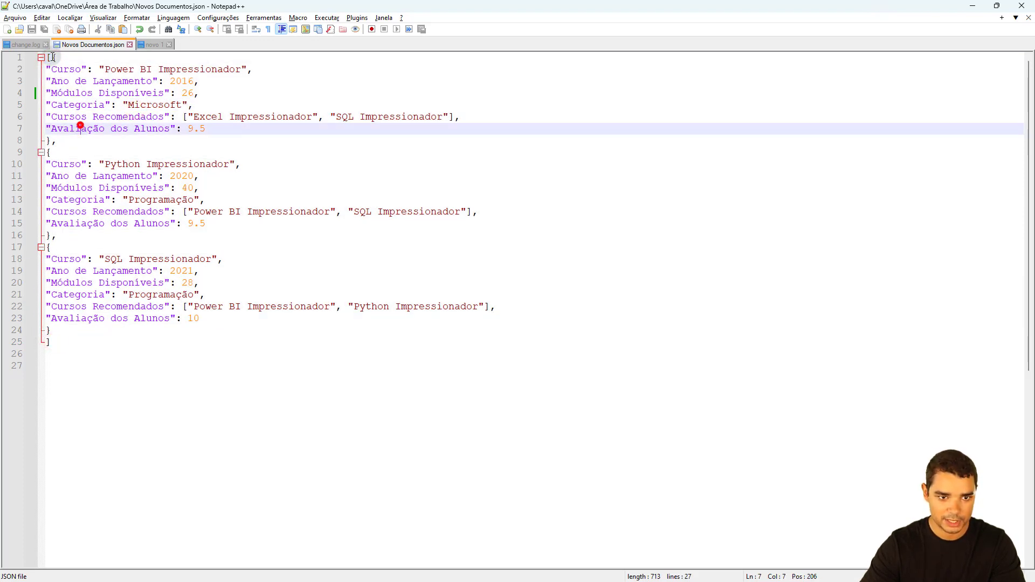
left_click_drag(54, 56, 47, 318)
left_click(55, 141)
left_click(54, 237)
left_click(80, 261)
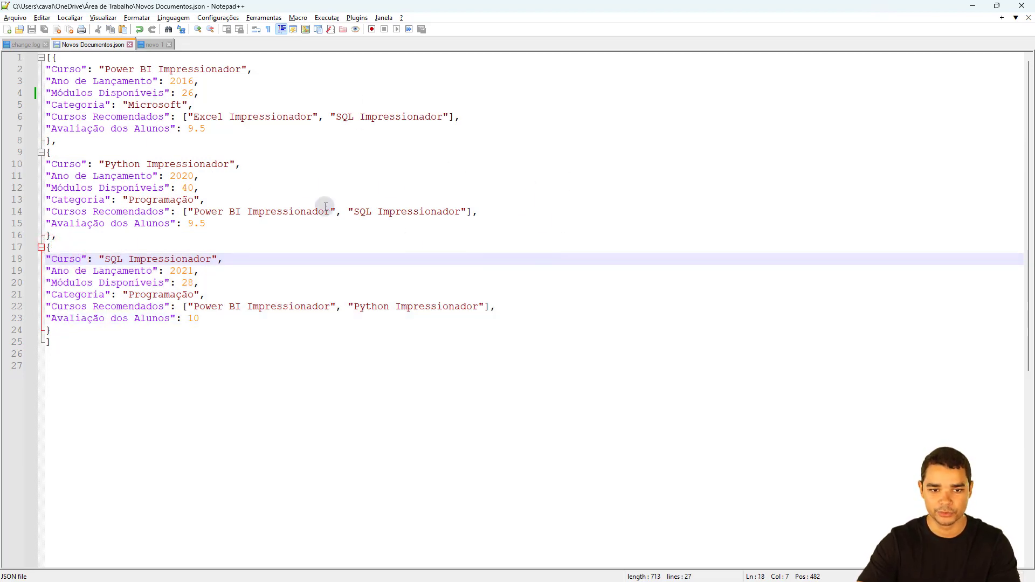
Switch to the browser and view the Notepad++ search result and its Downloads page
left_click_drag(225, 9, 277, 3)
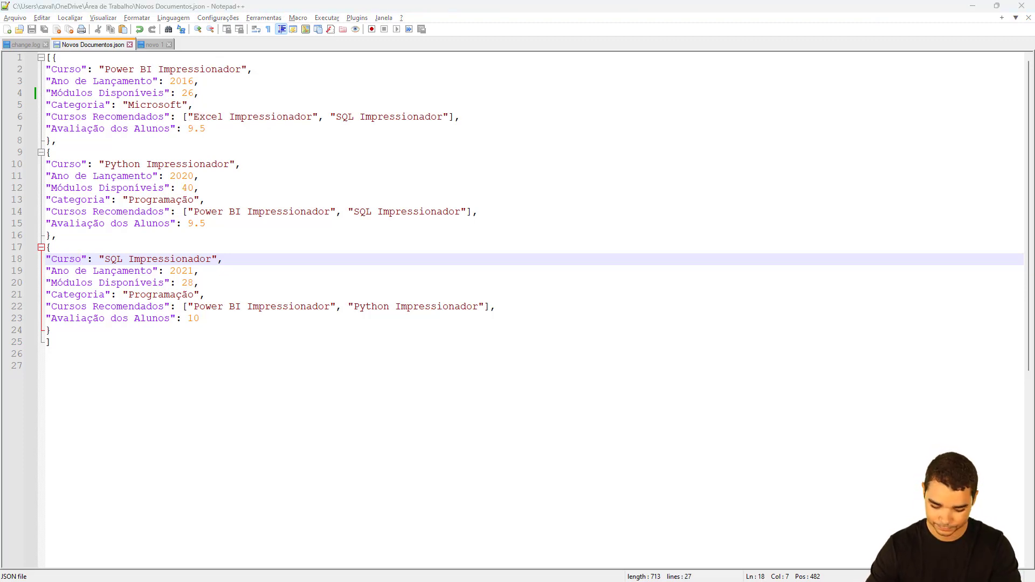
key("alt+Tab")
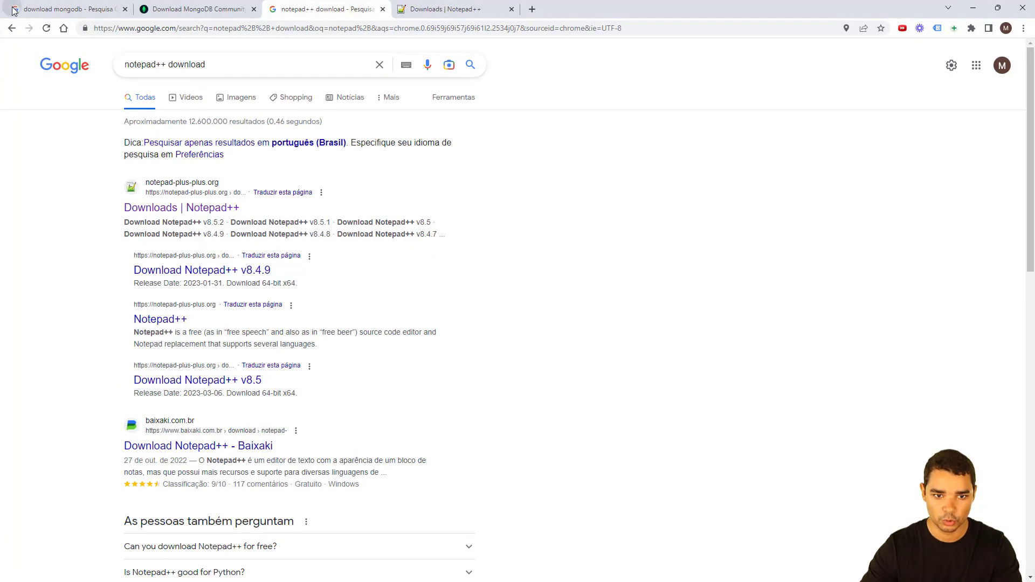
left_click(188, 210)
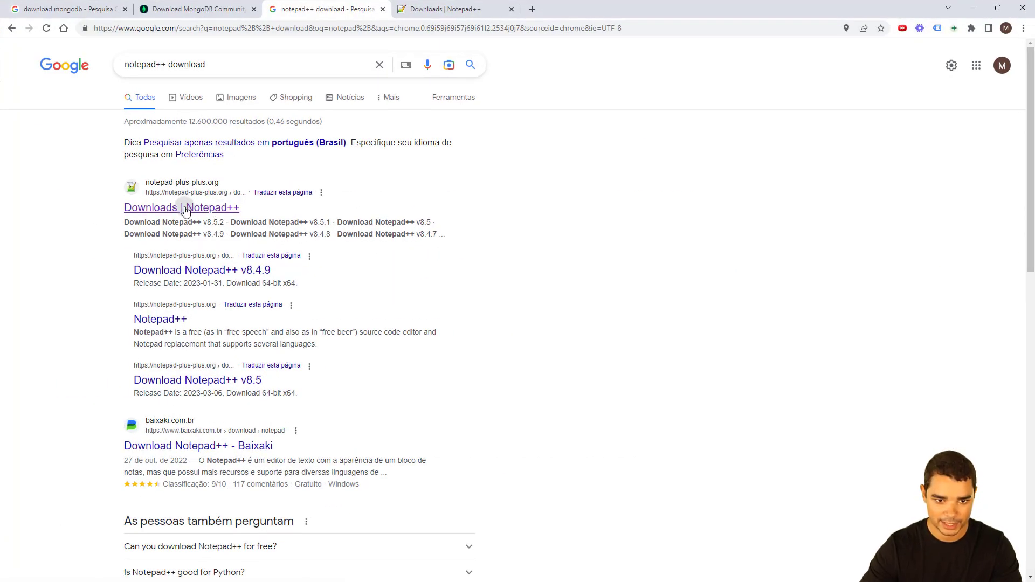
left_click(427, 9)
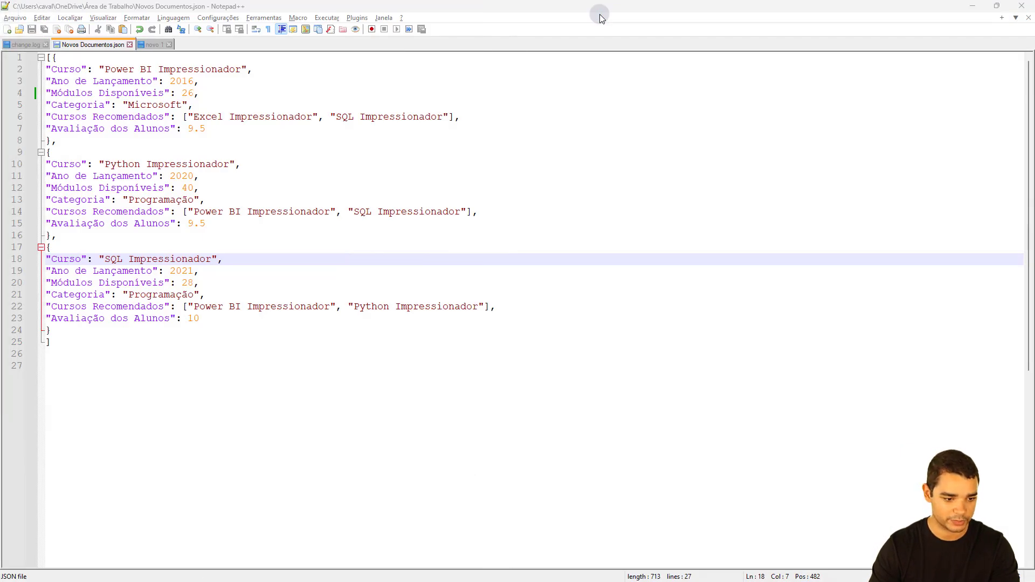
Return to Notepad++ and review the complete array of course documents in Novos Documentos.json
left_click(339, 341)
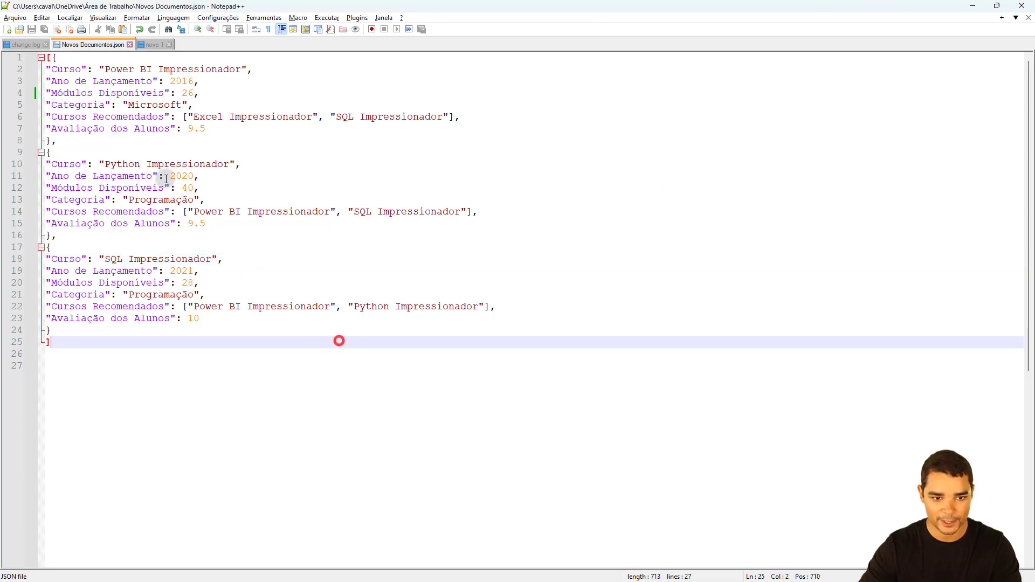
left_click_drag(47, 60, 148, 351)
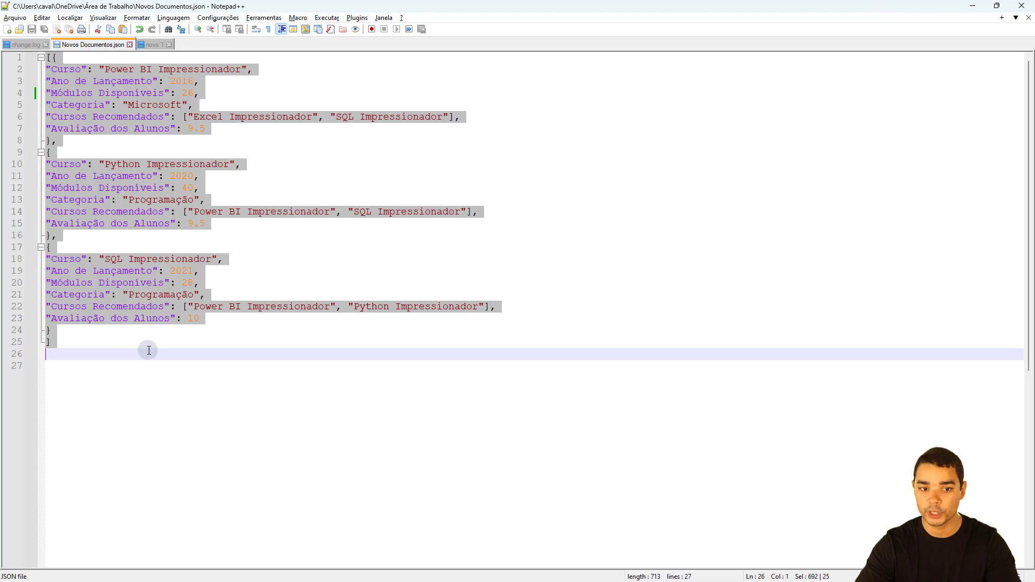
left_click(141, 294)
left_click_drag(50, 61, 117, 352)
left_click(120, 315)
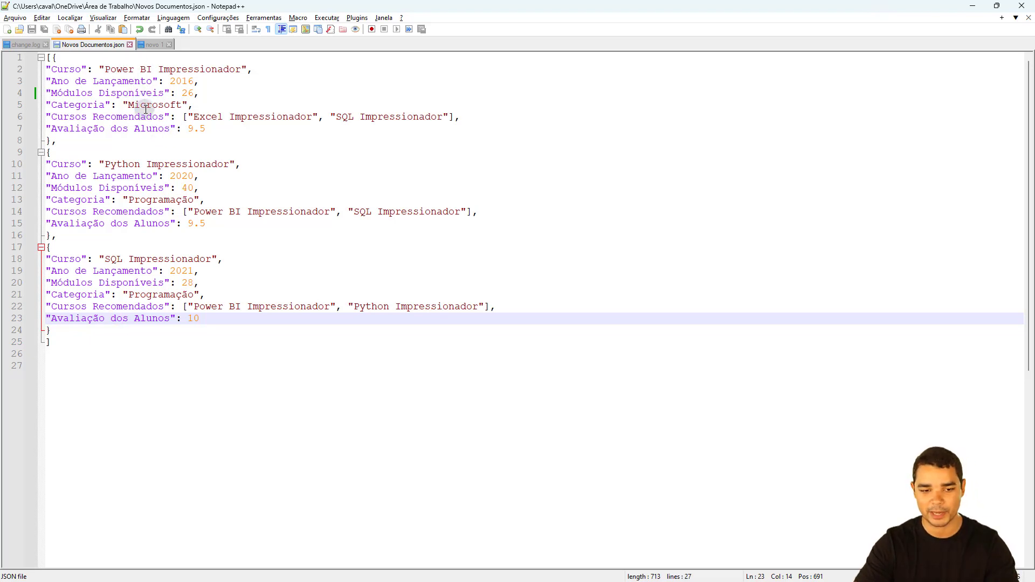
left_click(139, 139)
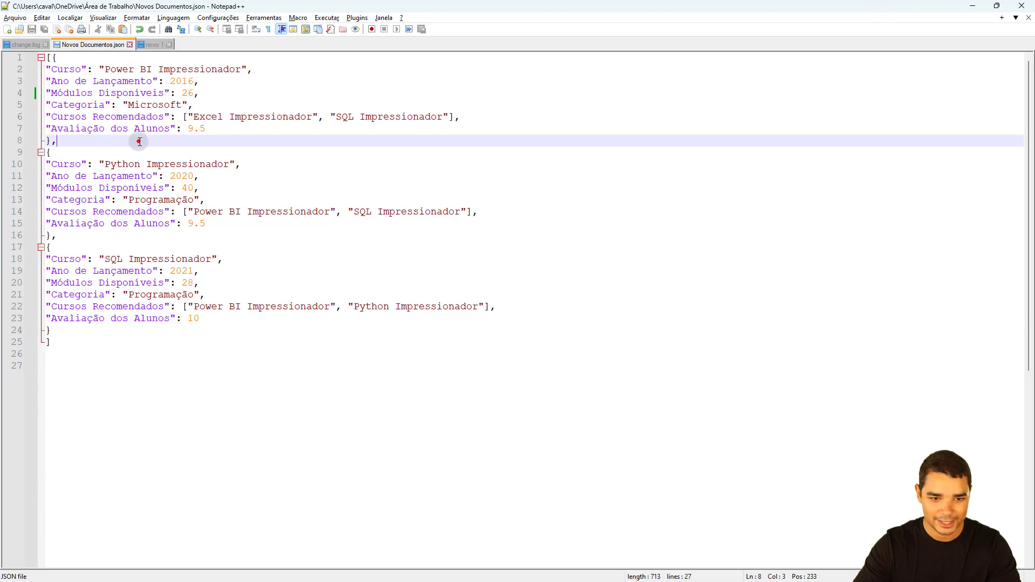
left_click(86, 92)
left_click(155, 136)
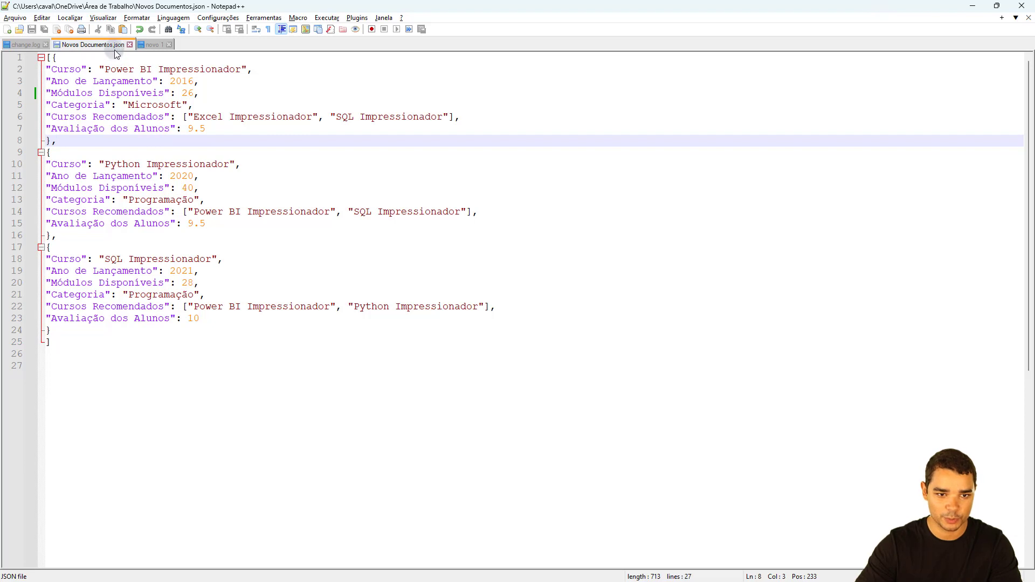
left_click(78, 69)
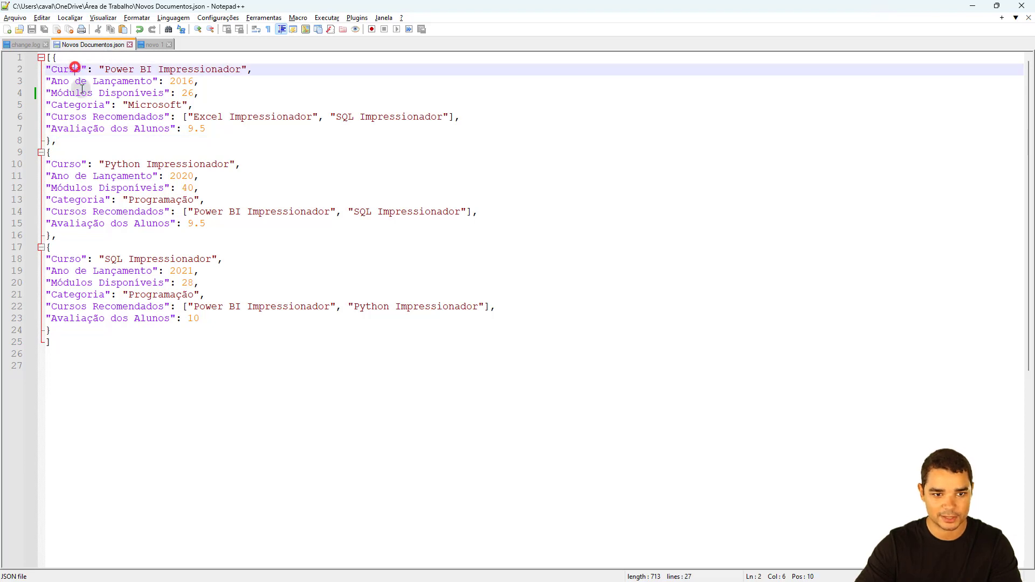
Create a new blank file in Notepad++
left_click(8, 30)
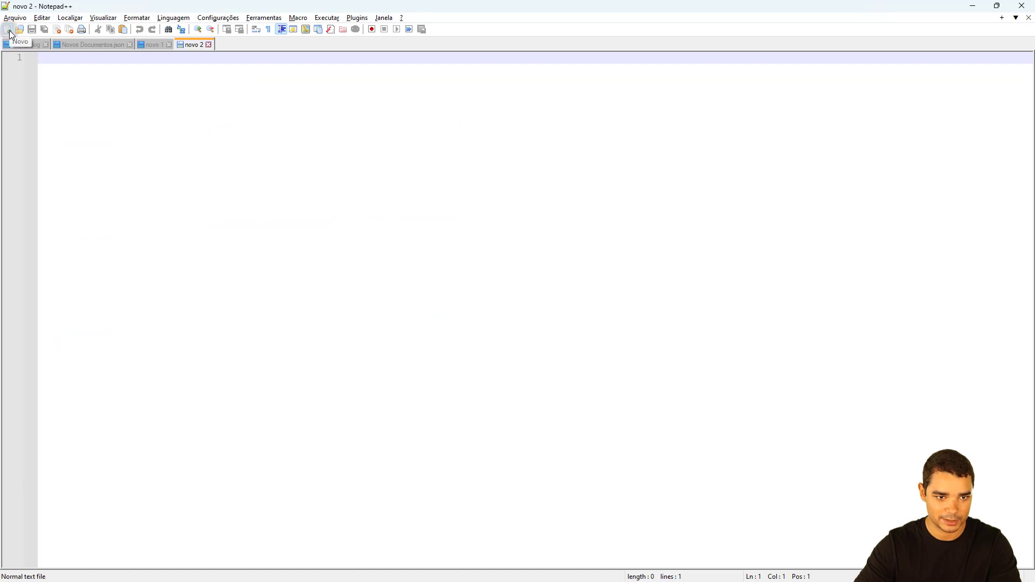
left_click(57, 64)
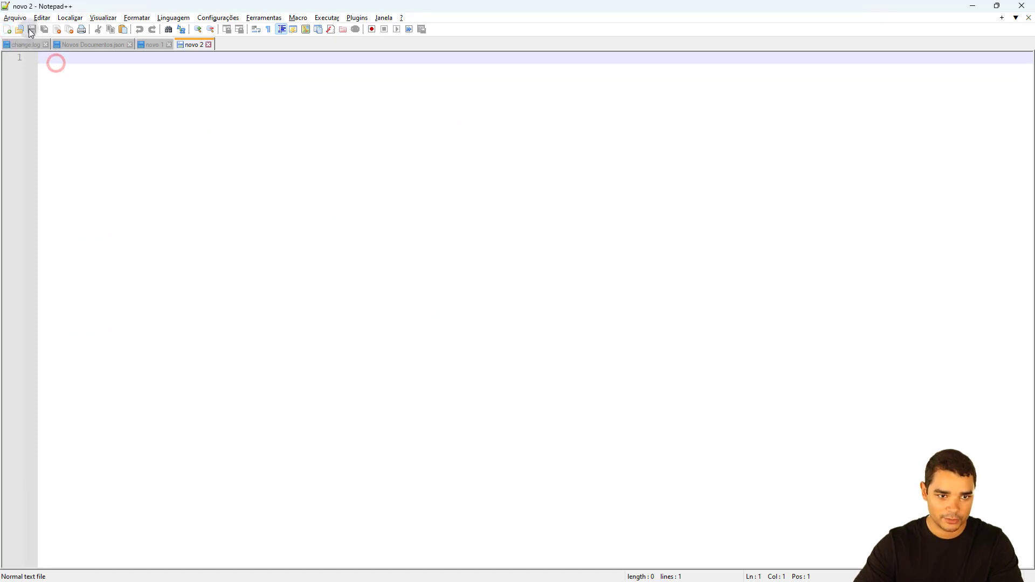
left_click(85, 131)
left_click(70, 60)
Look up the JSON file type among the Save As formats for the new file, and close the dialog without saving
left_click(15, 18)
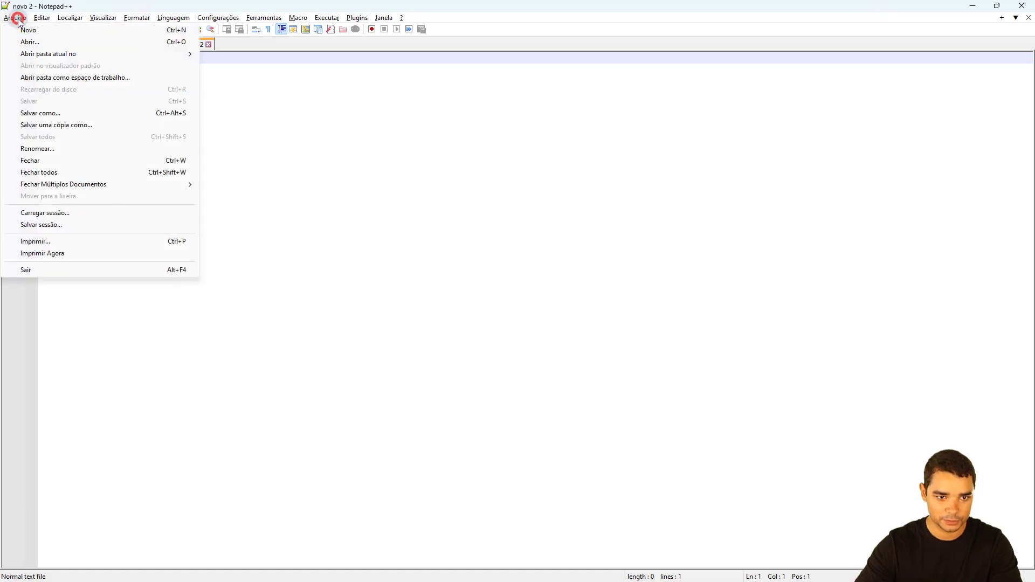
left_click(58, 113)
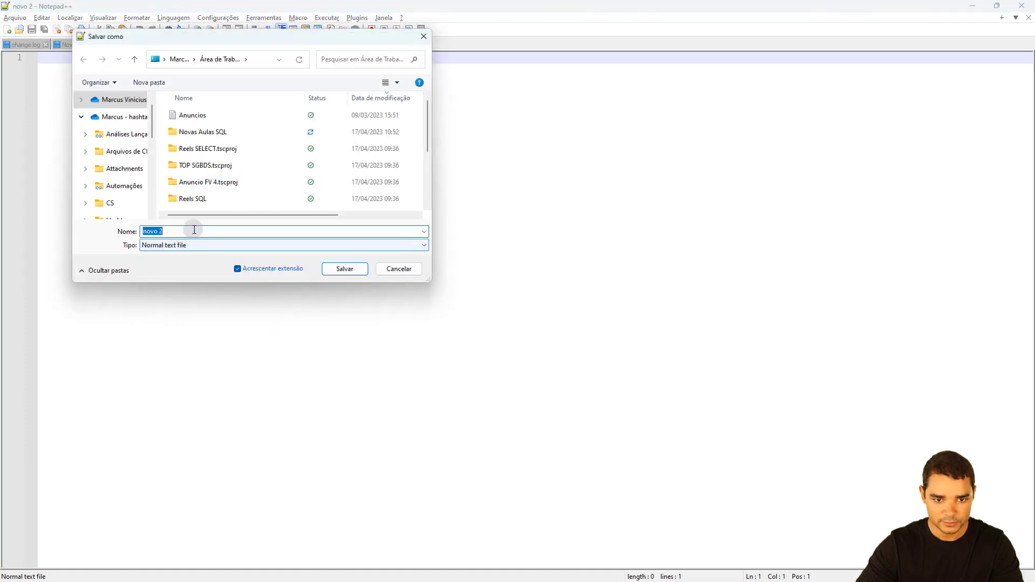
left_click(170, 249)
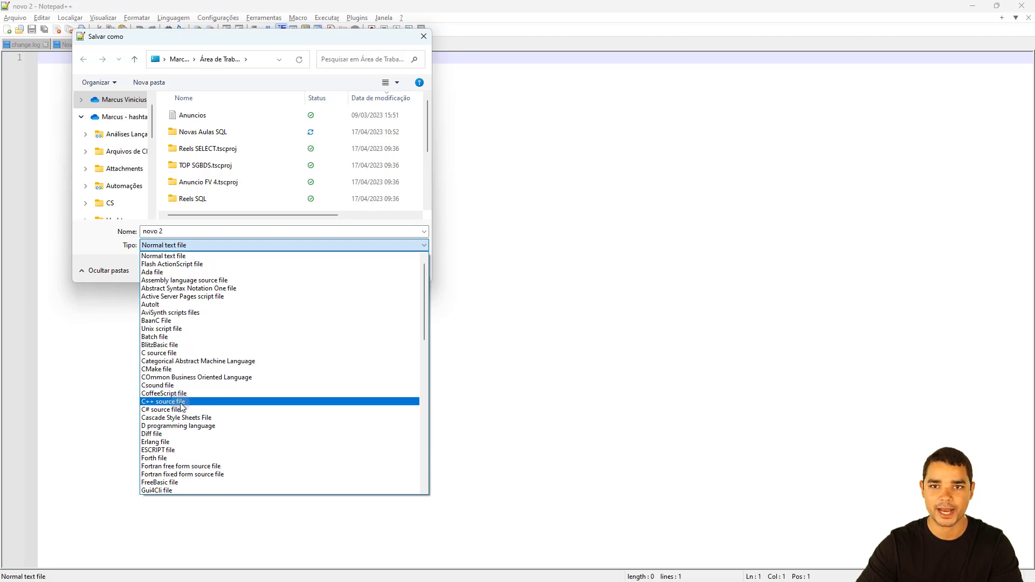
left_click(203, 410)
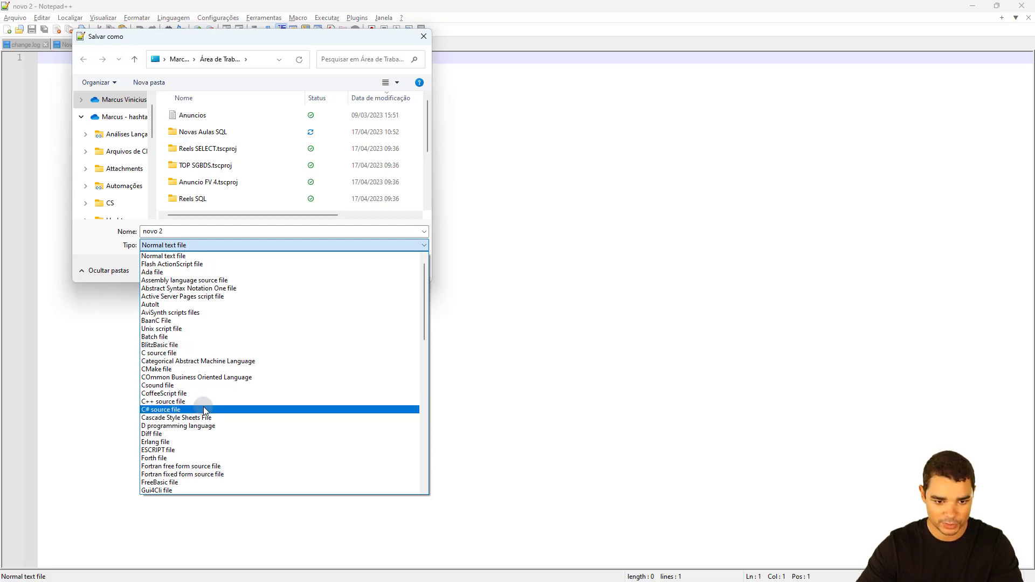
scroll(176, 429, "down", 2)
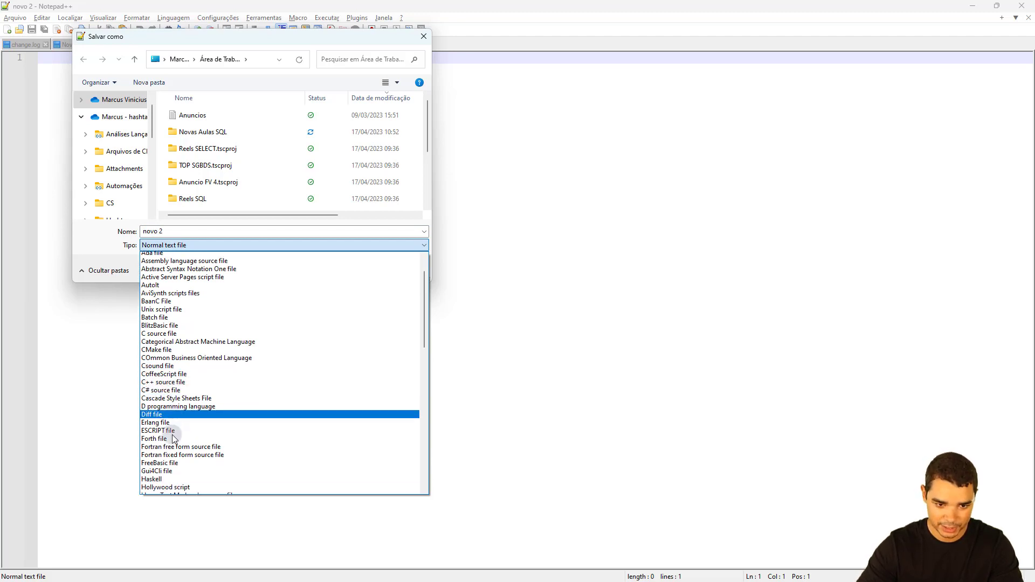
scroll(179, 428, "down", 7)
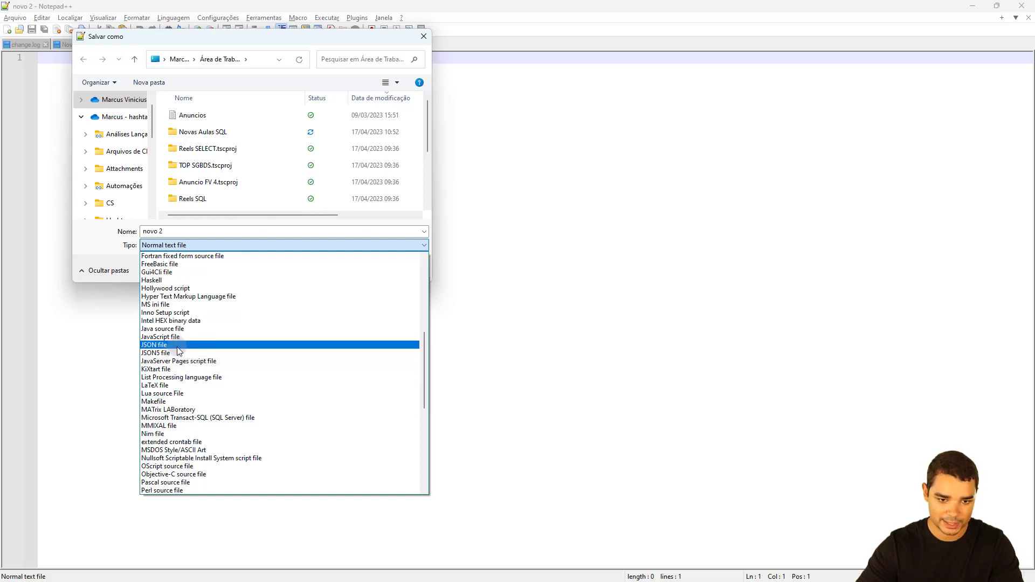
left_click(423, 36)
left_click(428, 41)
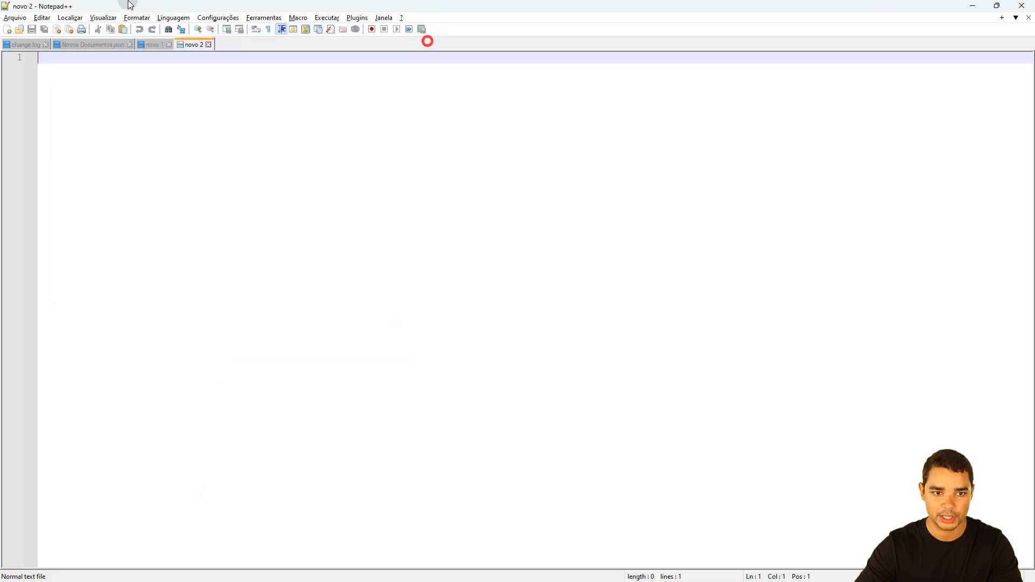
Go back to Novos Documentos.json and select its entire array of documents
left_click(92, 44)
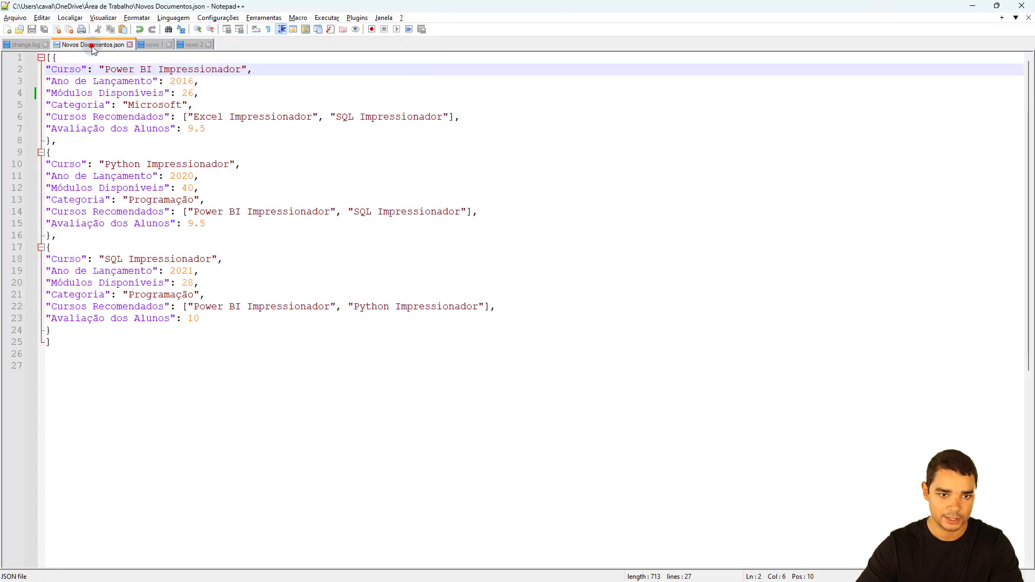
left_click(65, 81)
mouse_move(55, 57)
left_mouse_down()
mouse_move(52, 324)
mouse_move(68, 336)
mouse_move(48, 45)
left_mouse_up()
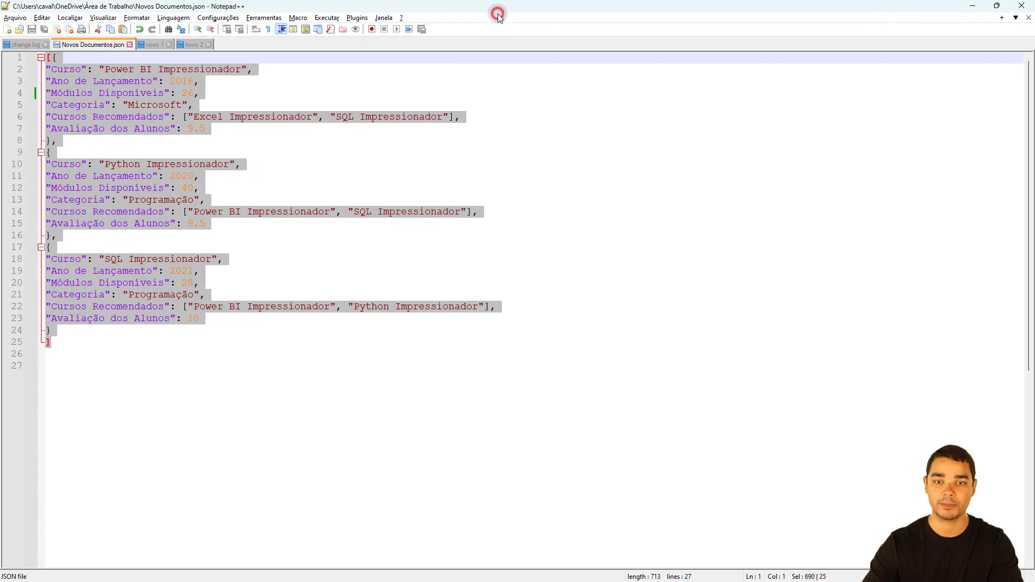
Switch to MongoDB Compass and import Novos Documentos.json into Collection_01
key("alt+Tab")
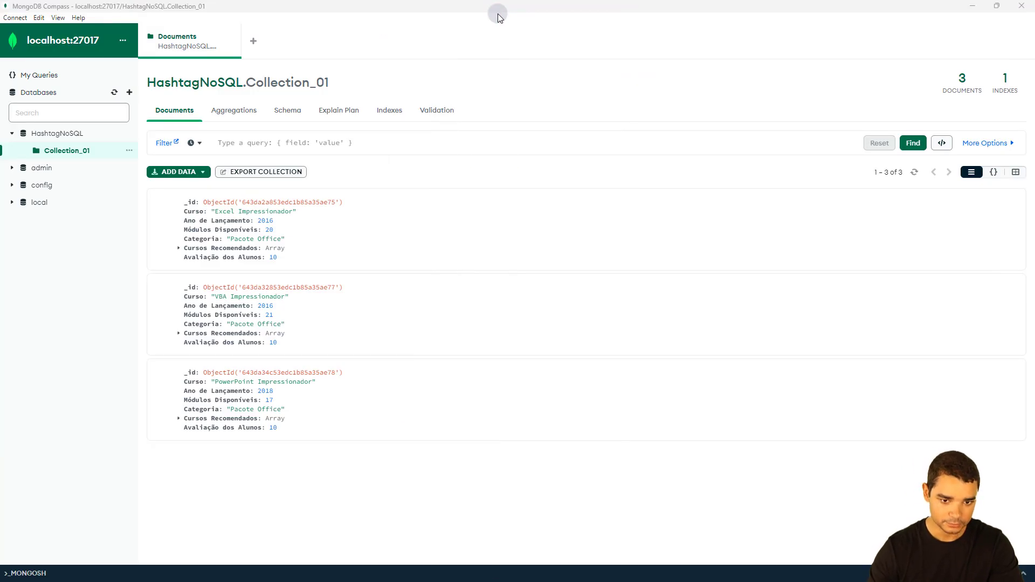
left_click(197, 175)
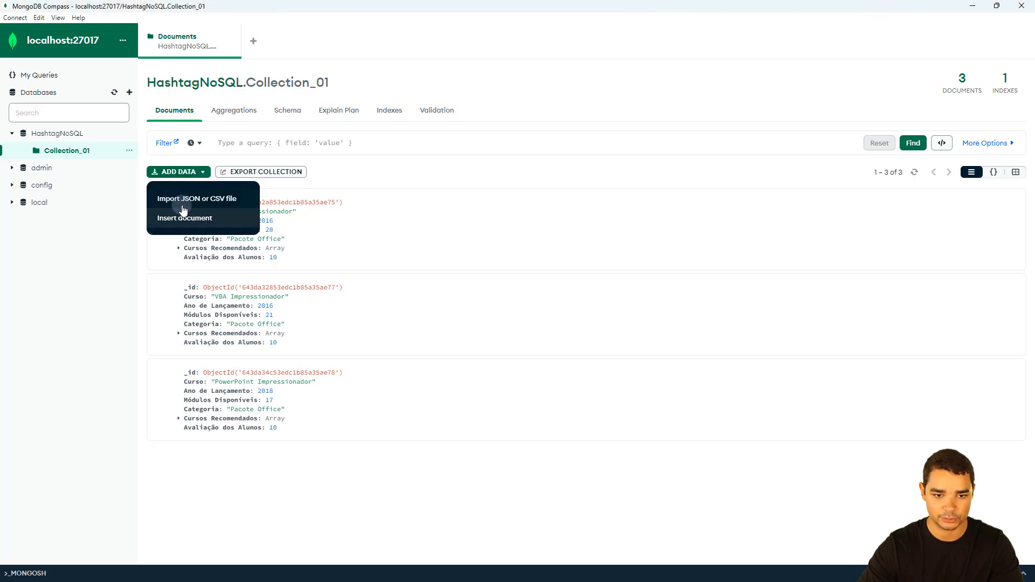
left_click(187, 202)
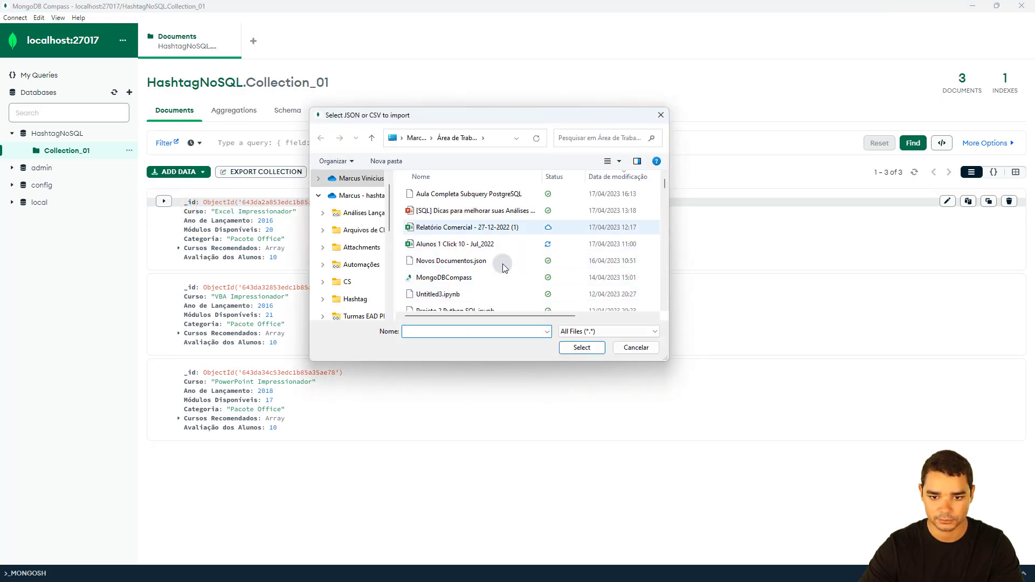
left_click(457, 262)
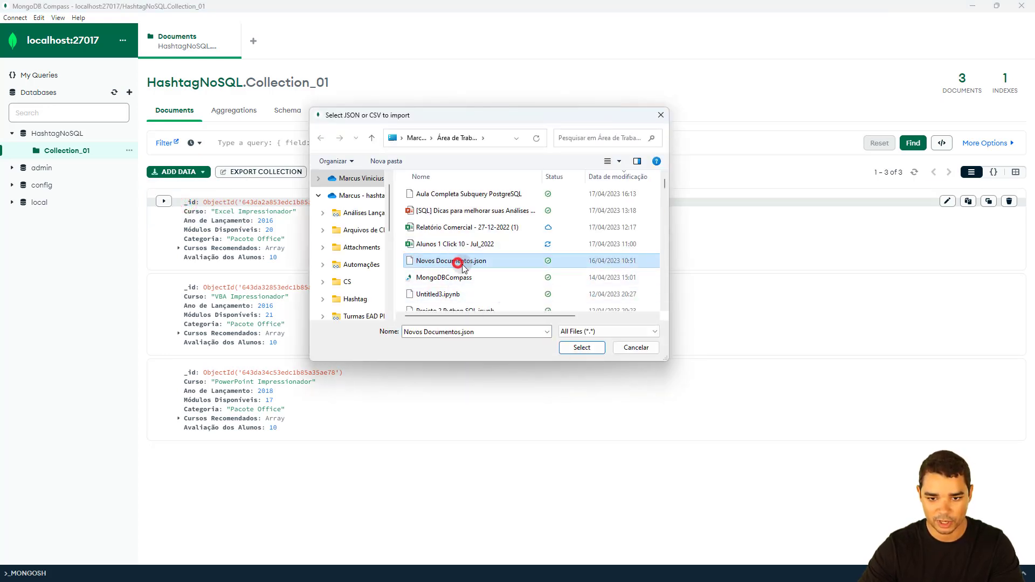
left_click(577, 350)
left_click(643, 356)
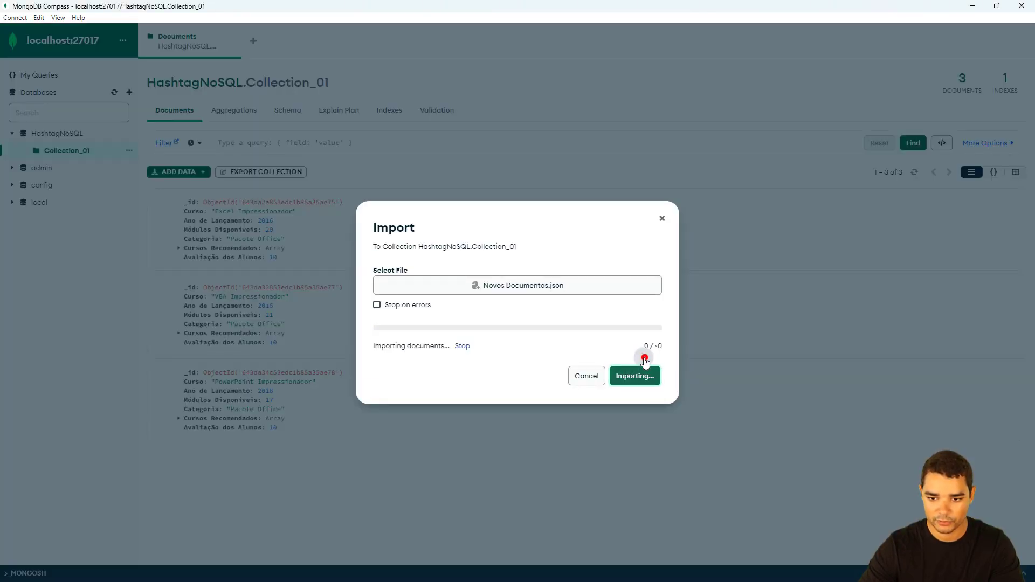
left_click(662, 218)
Review the list of documents in Collection_01, including the imported courses and the document range
scroll(432, 273, "down", 1)
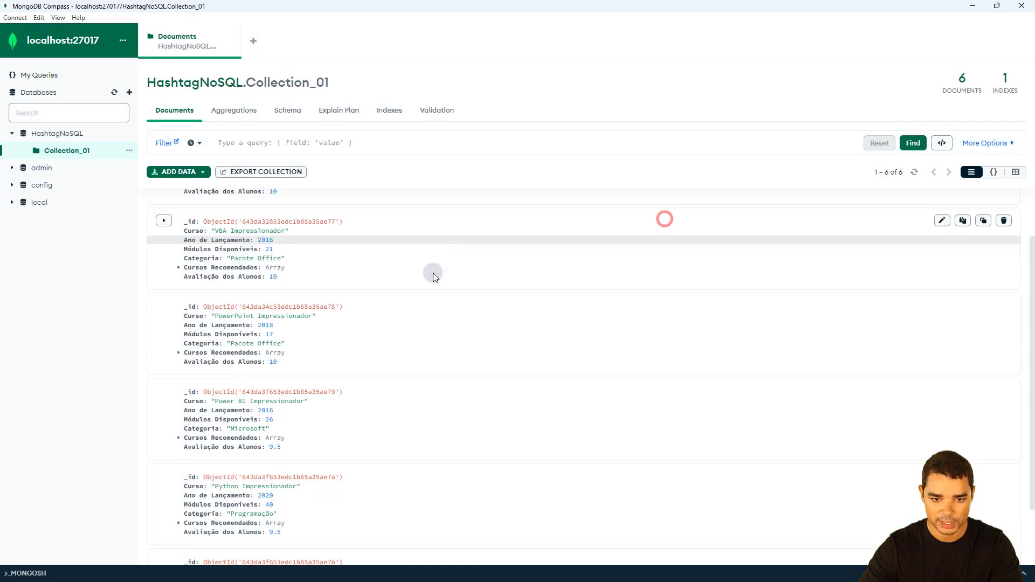
scroll(438, 305, "up", 1)
left_click_drag(884, 172, 908, 173)
left_click(492, 167)
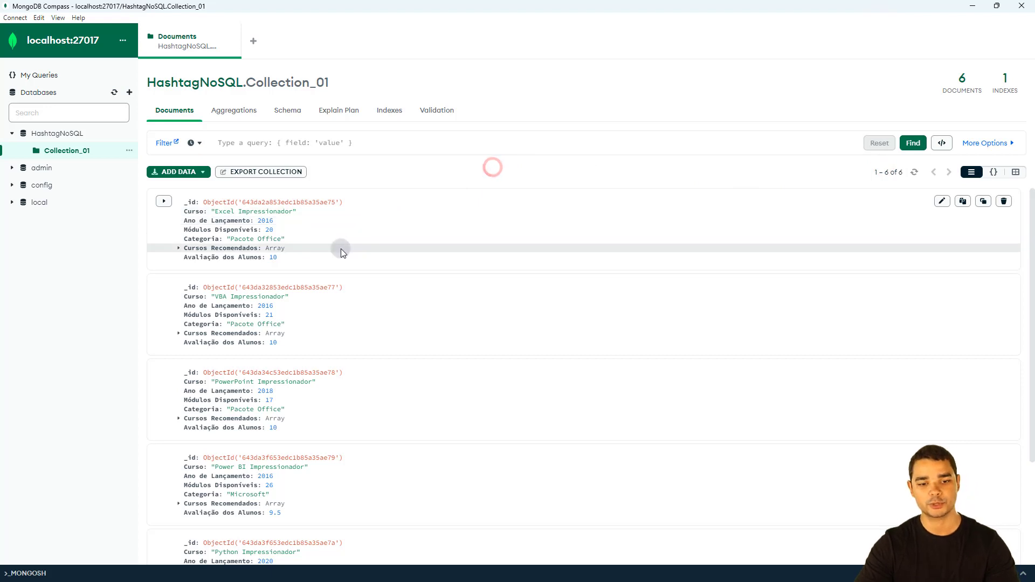
scroll(344, 247, "down", 3)
scroll(323, 248, "up", 3)
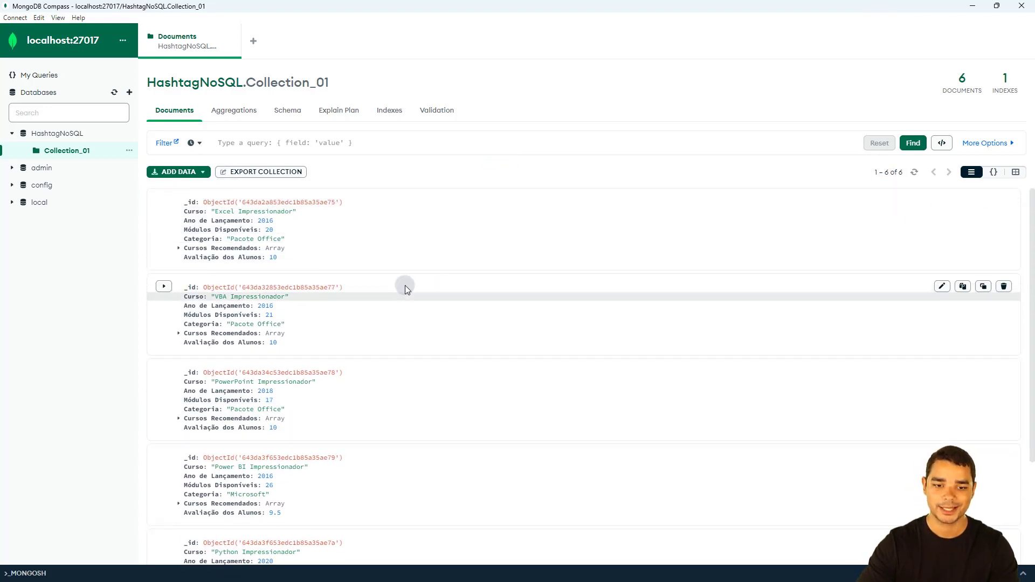
left_click(179, 171)
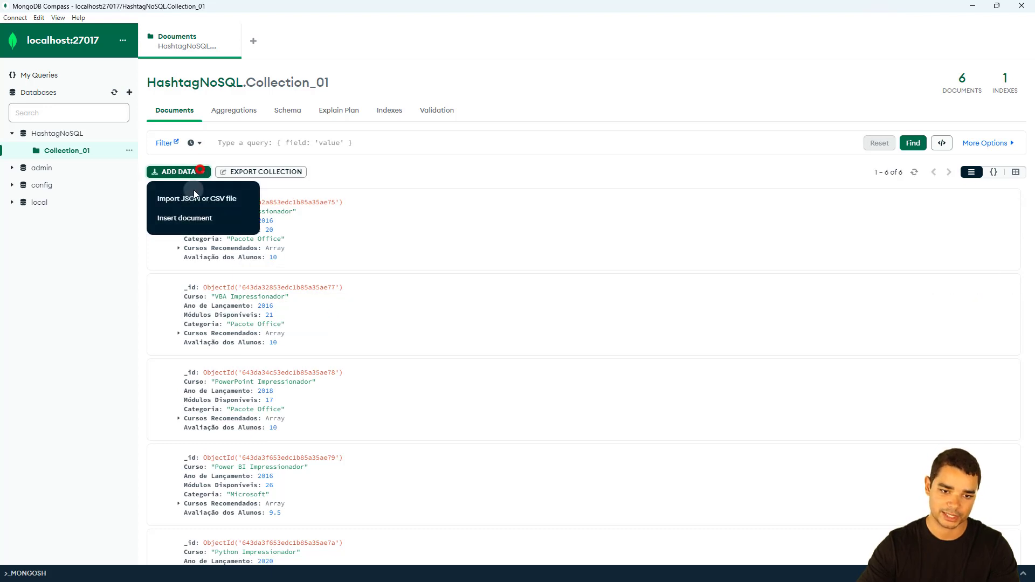
left_click(386, 182)
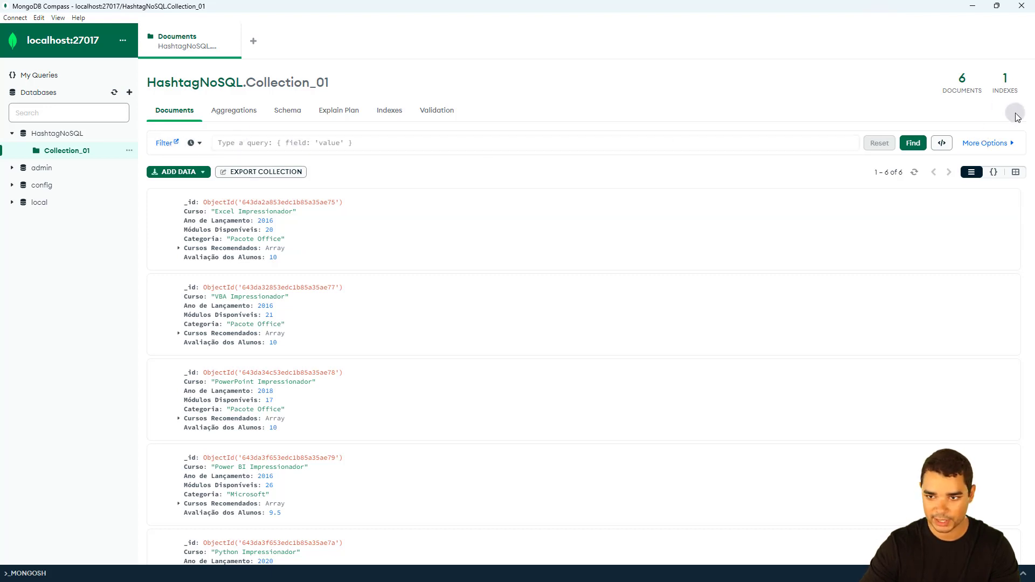
Expand the query options and filter Collection_01 with {"Categoria": "Pacote Office"}
left_click(986, 144)
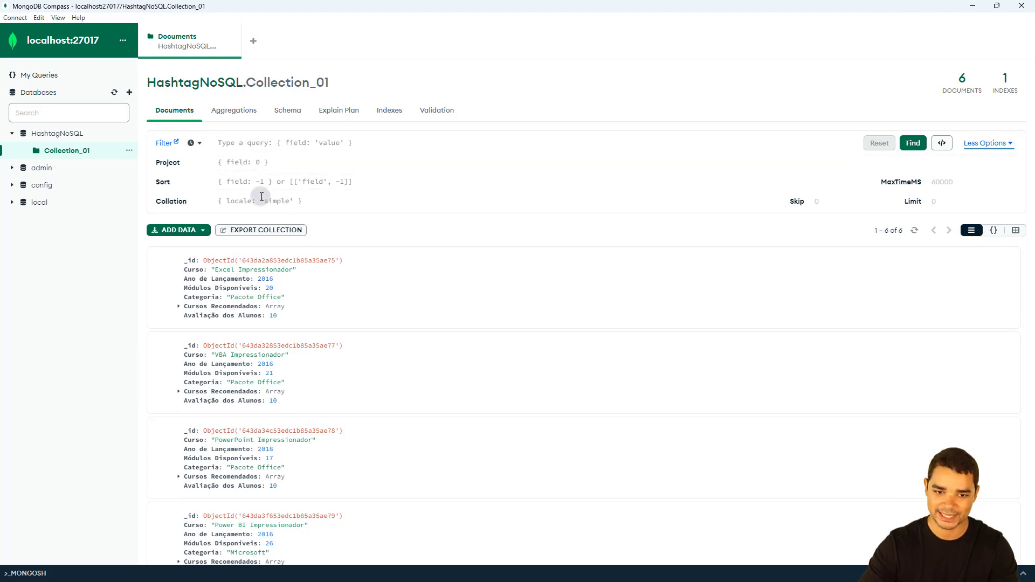
left_click(228, 141)
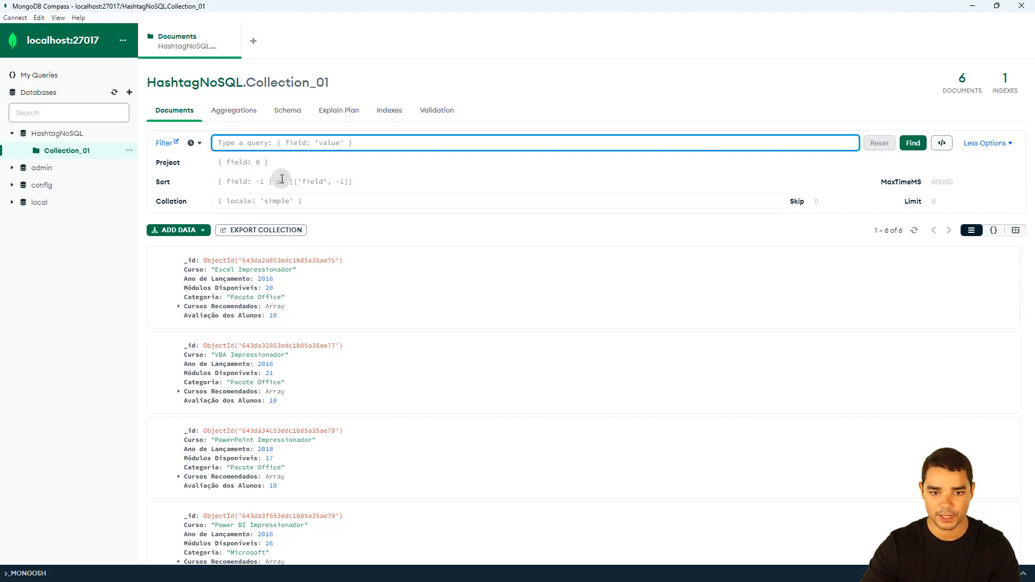
left_click(252, 142)
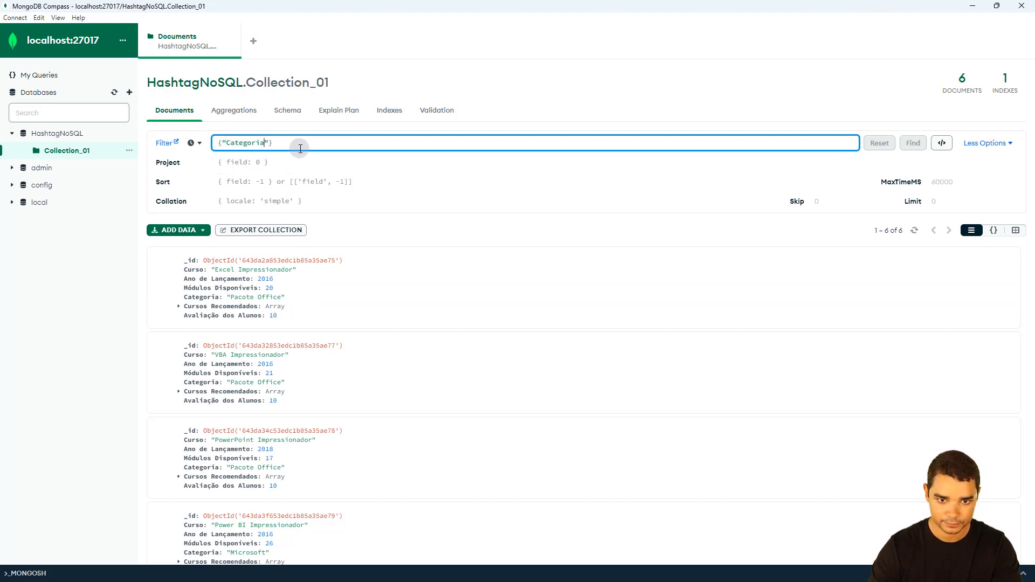
type("{\"Categoria\": \"Pacote Office")
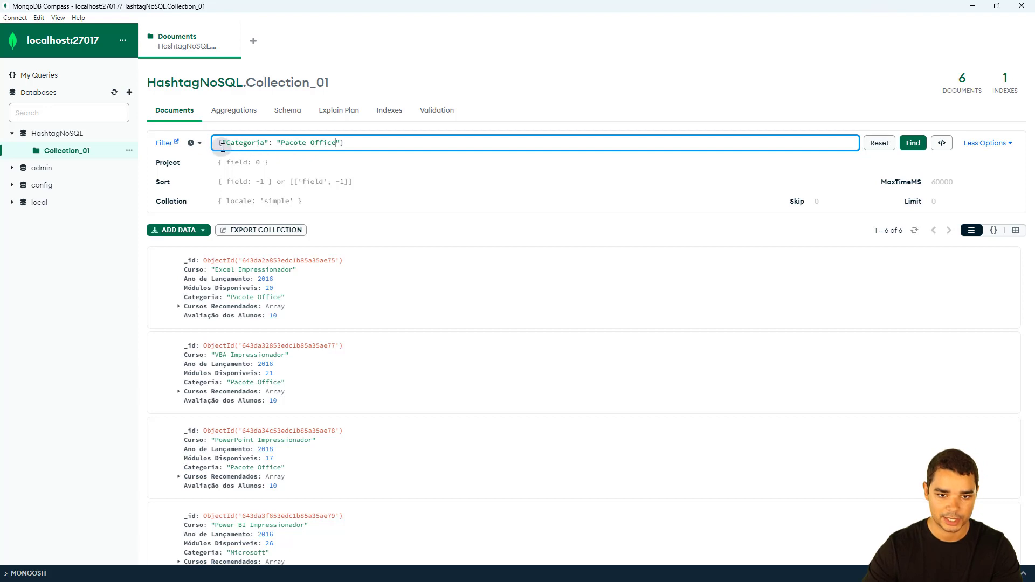
left_click(272, 143)
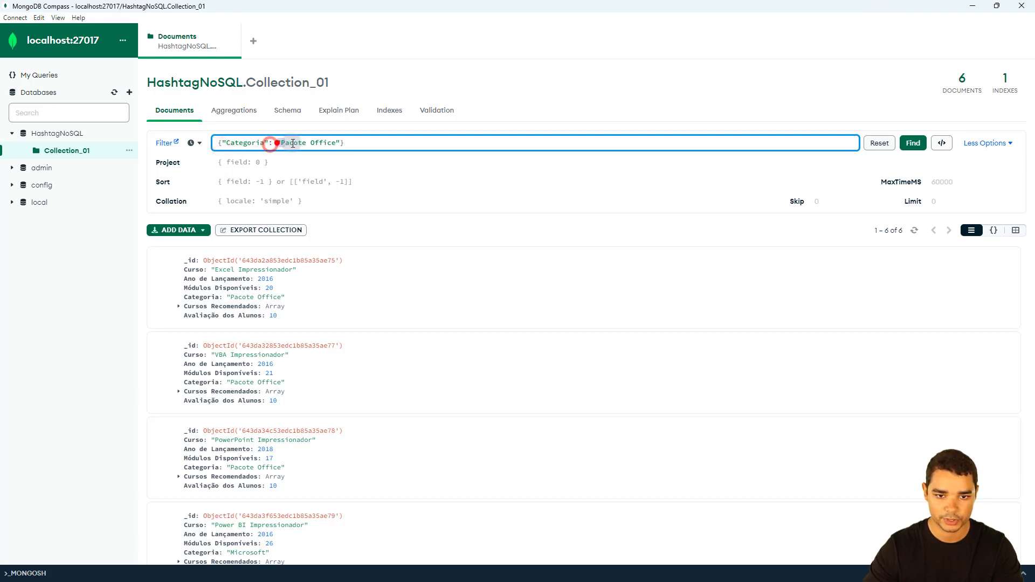
left_click(360, 143)
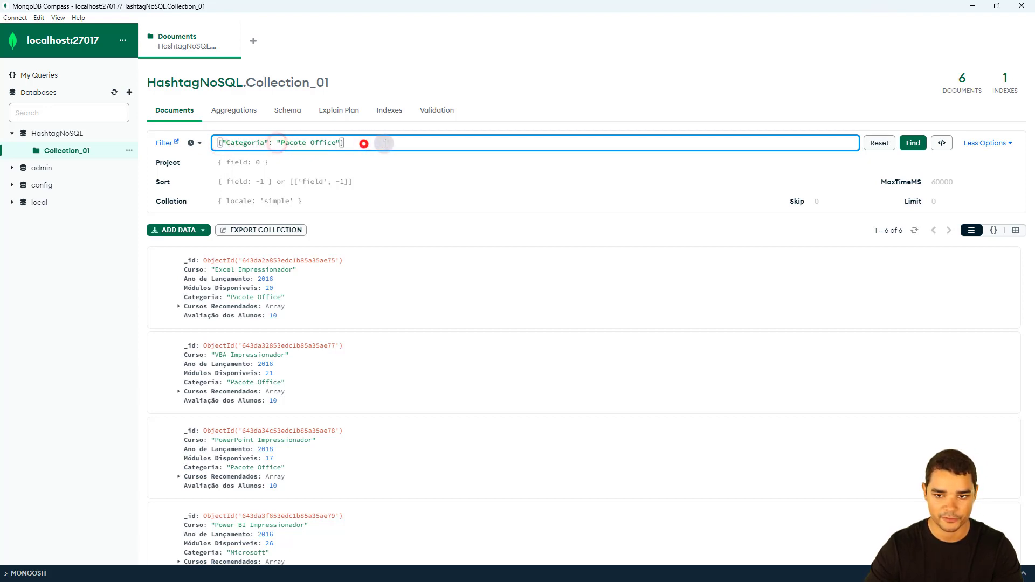
left_click(908, 149)
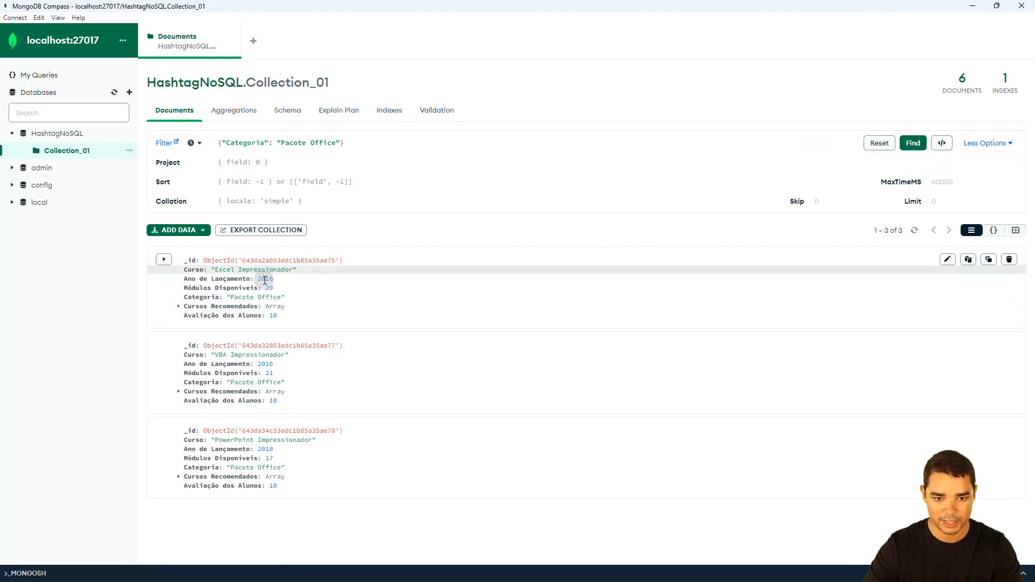
Check the Categoria value in each filtered document, and reset the query to list the whole collection again
left_click(274, 425)
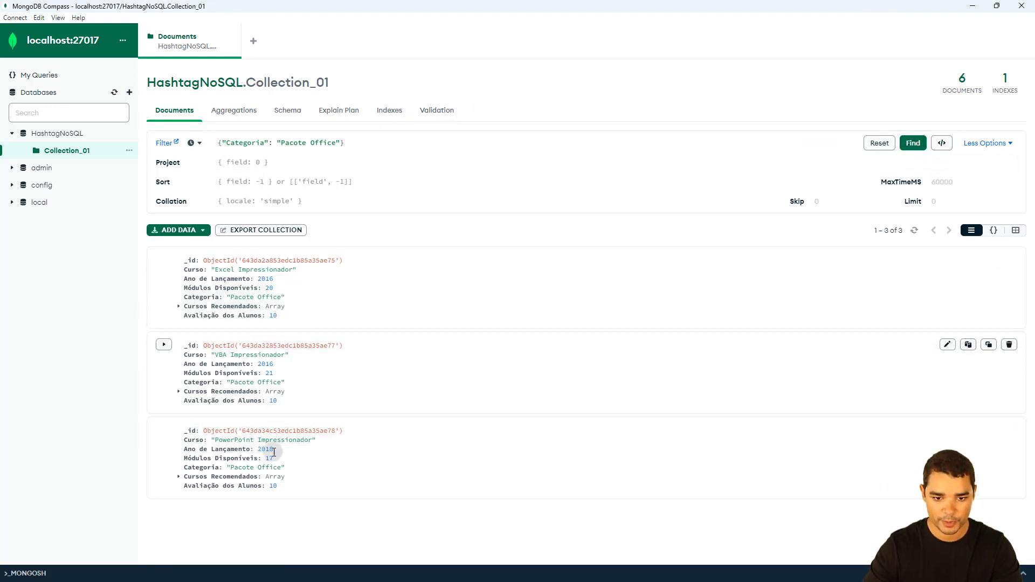
left_click_drag(281, 297, 230, 297)
left_click_drag(243, 384, 258, 393)
left_click_drag(227, 468, 293, 469)
left_click(333, 143)
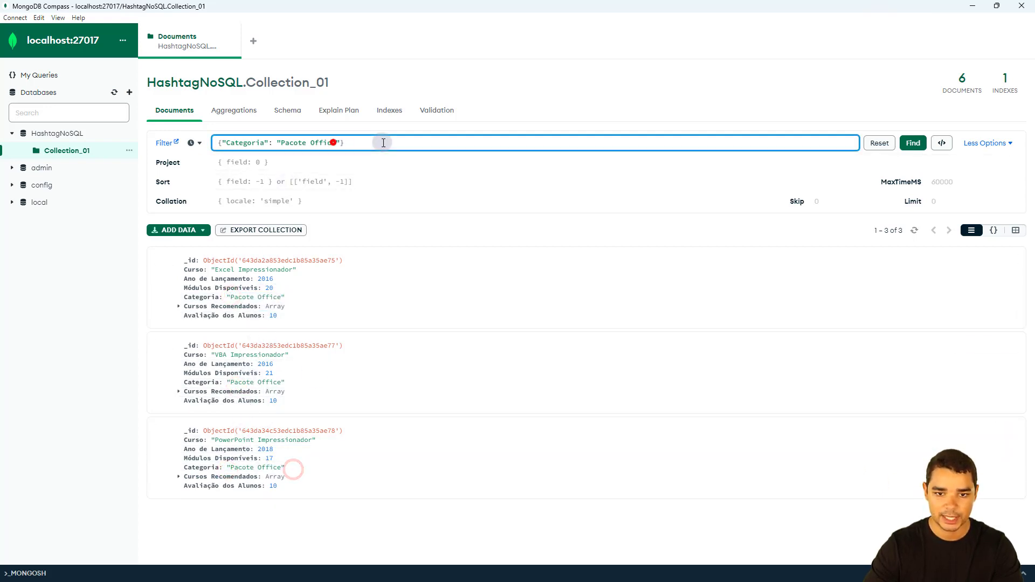
left_click(874, 147)
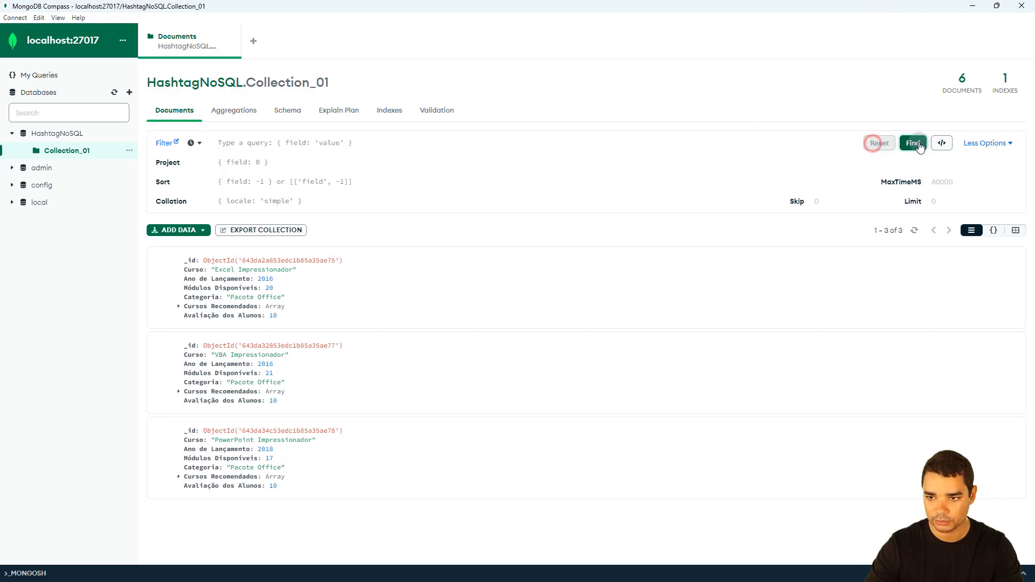
left_click(916, 145)
Write a projection that includes the Curso field with the value 1
left_click(222, 163)
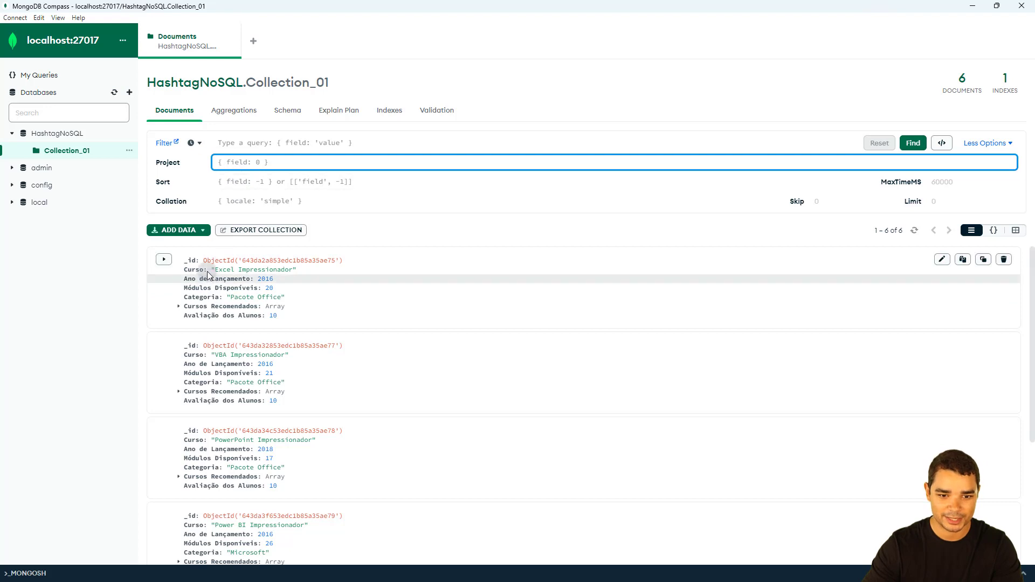
left_click_drag(185, 270, 217, 298)
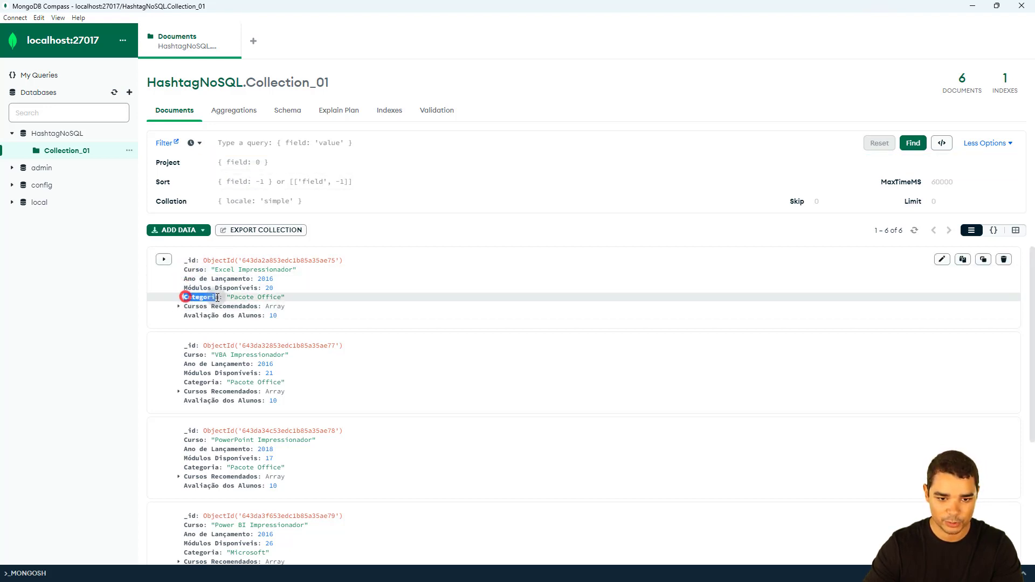
left_click(227, 156)
type("{")
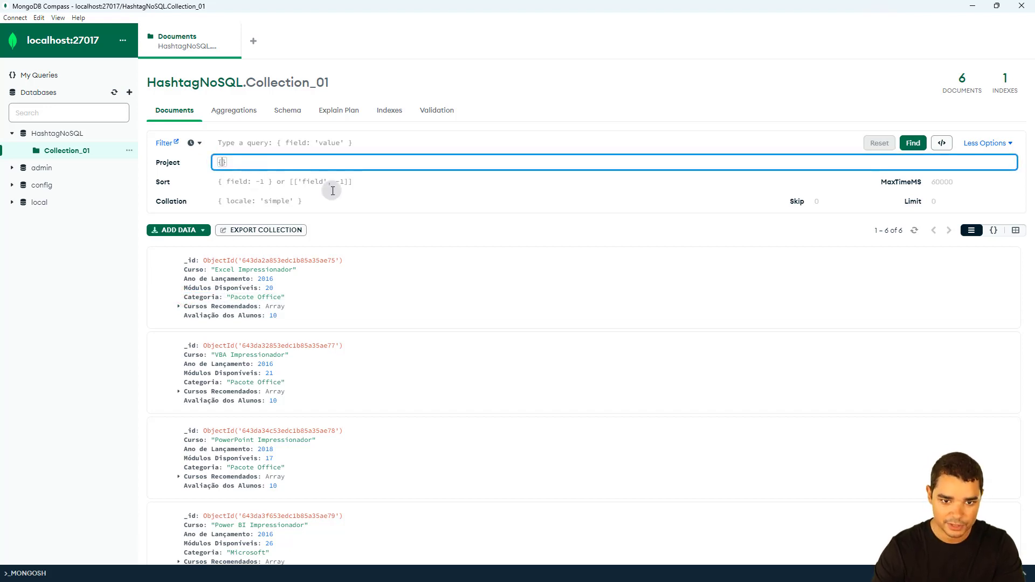
type("\"Curso\":")
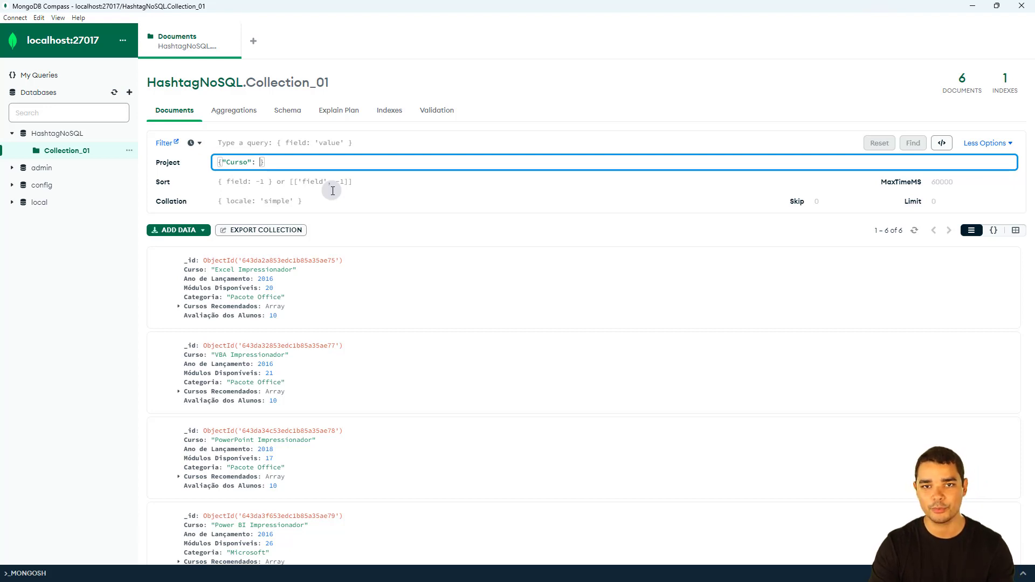
type("1")
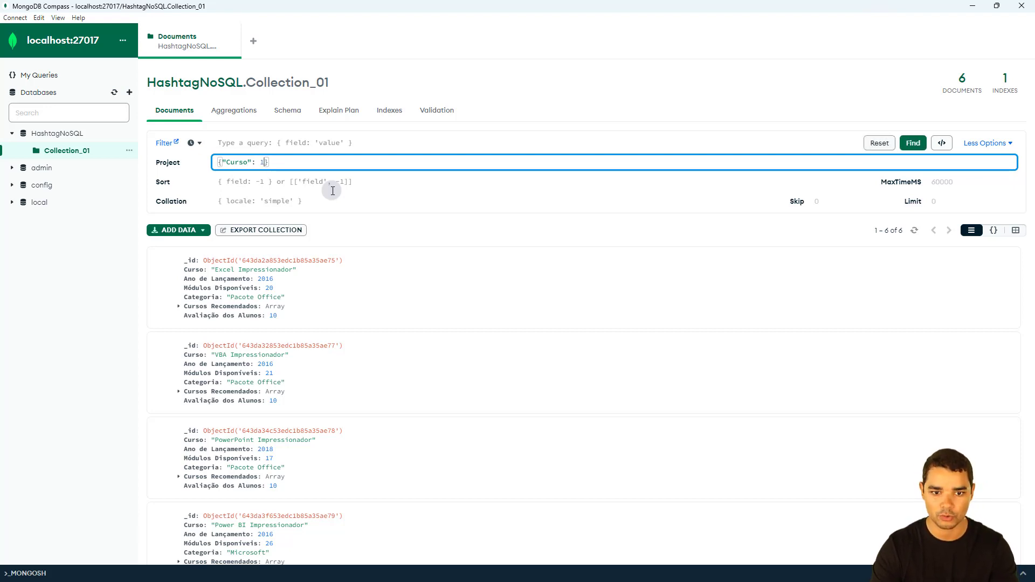
key("BackSpace")
type("0")
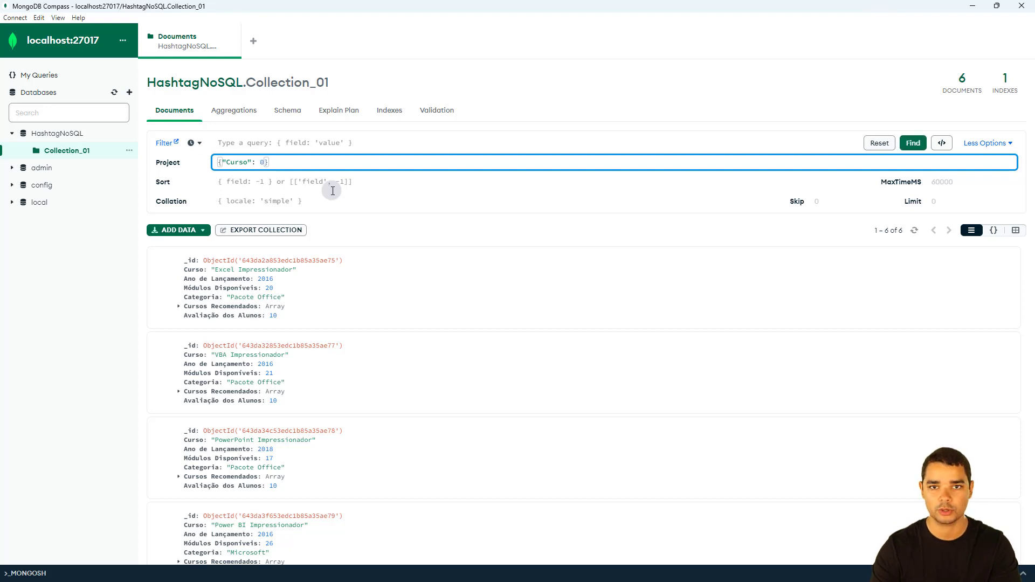
key("BackSpace")
type("1")
Add "Categoria": 1 to the projection and run the query
left_click(249, 163)
left_click(262, 162)
type(", \"ca")
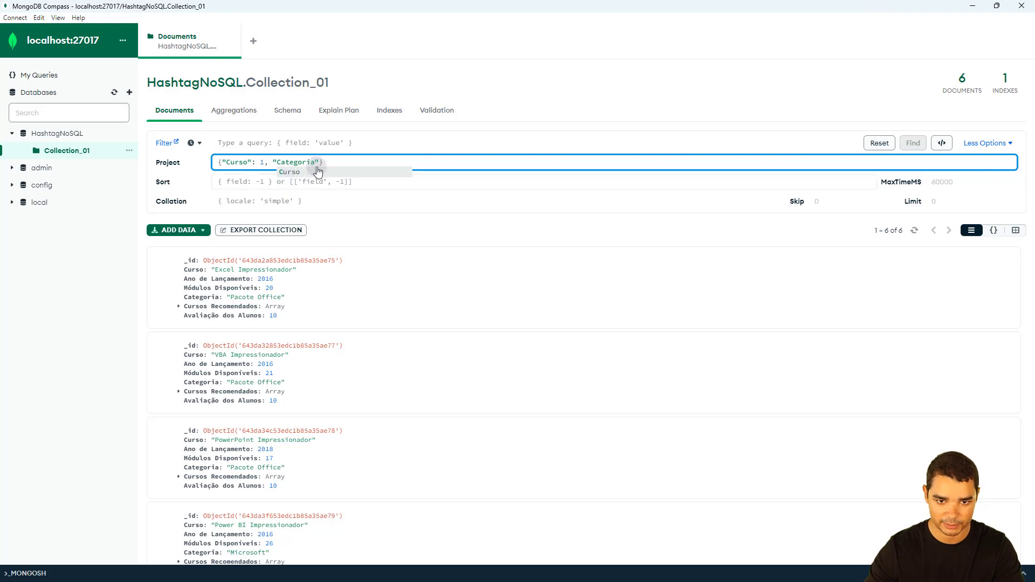
left_click(319, 162)
type(": 1")
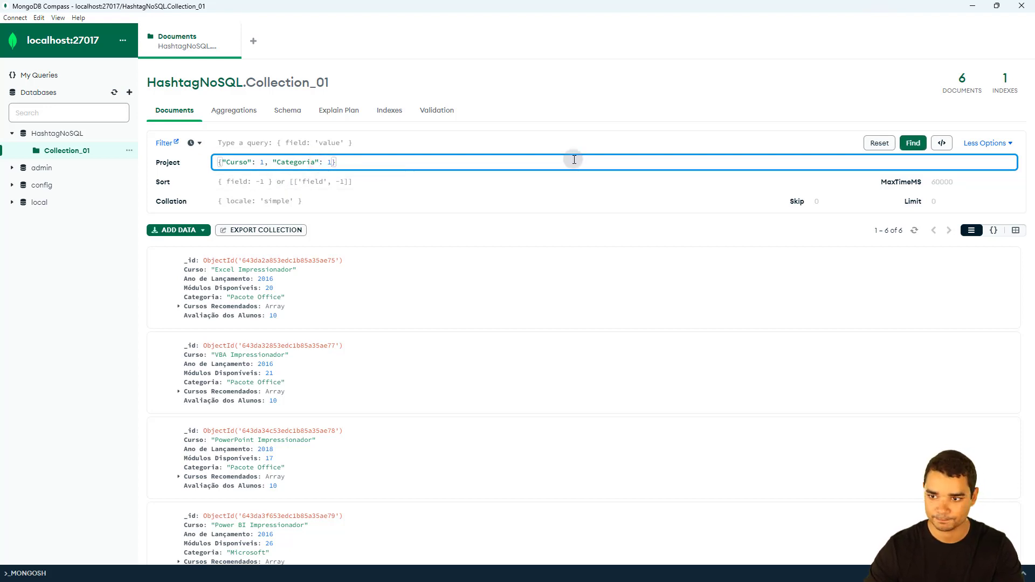
left_click(917, 142)
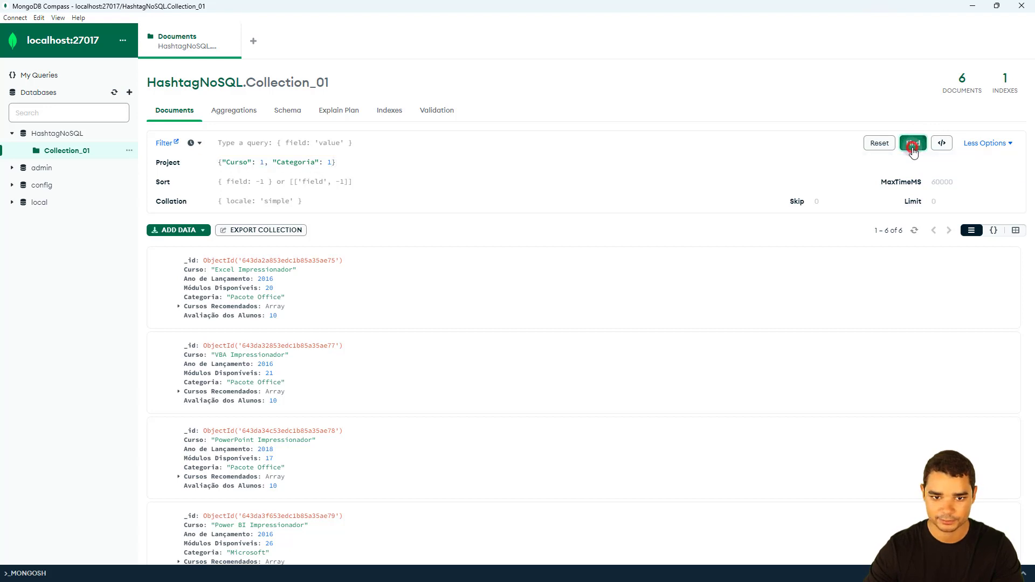
Check the returned fields, and rerun the projection with _id: 0 added to exclude the identifier
left_click_drag(161, 270, 173, 278)
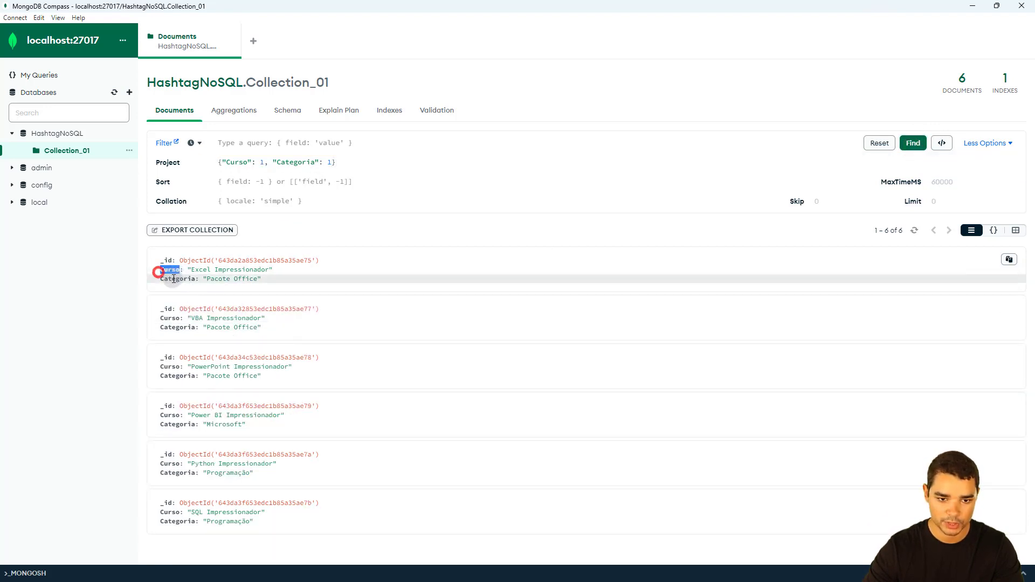
left_click_drag(163, 318, 183, 325)
double_click(168, 309)
left_click(334, 162)
type("0")
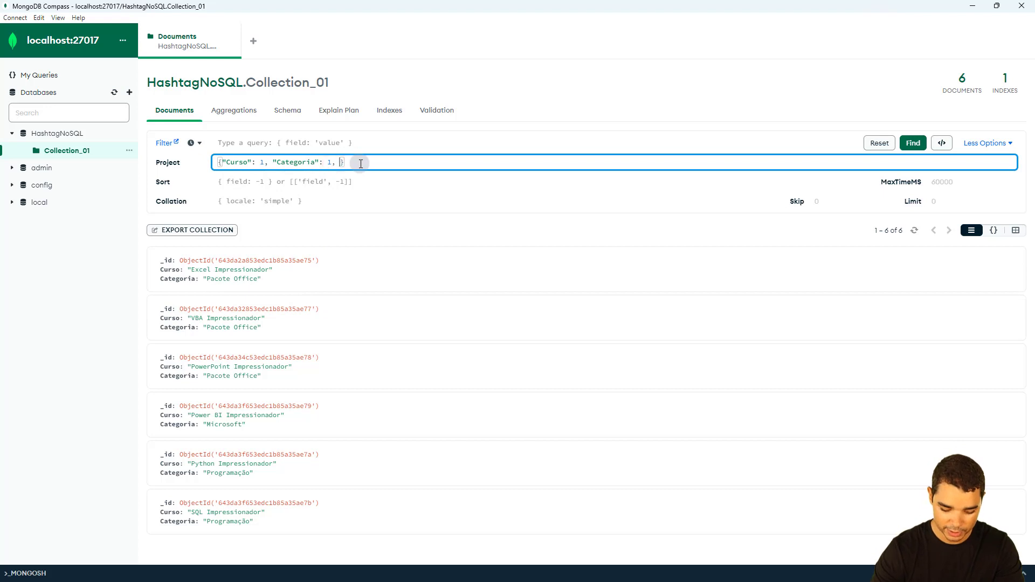
type("_i")
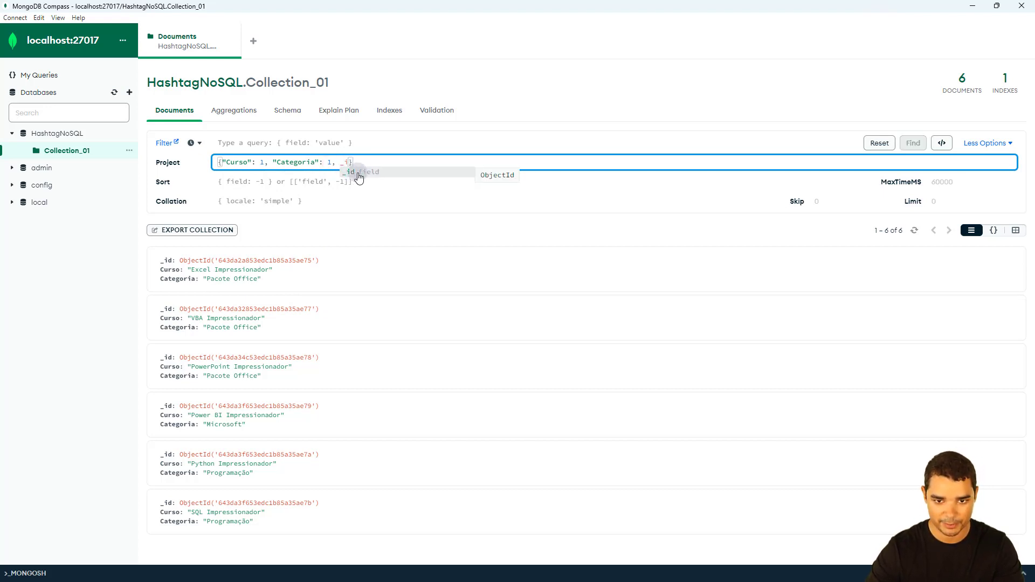
left_click(357, 175)
type(": 0")
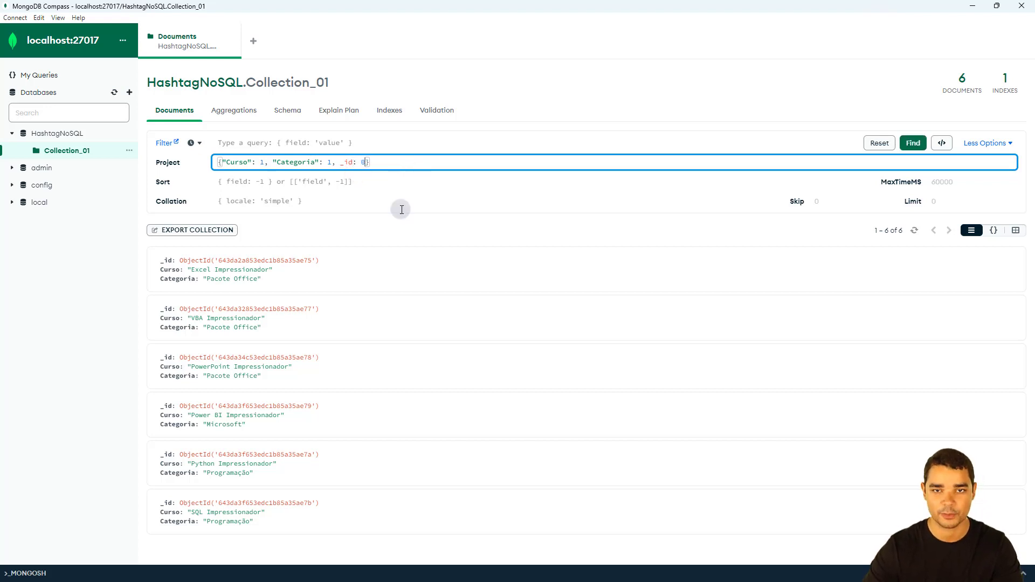
left_click(914, 144)
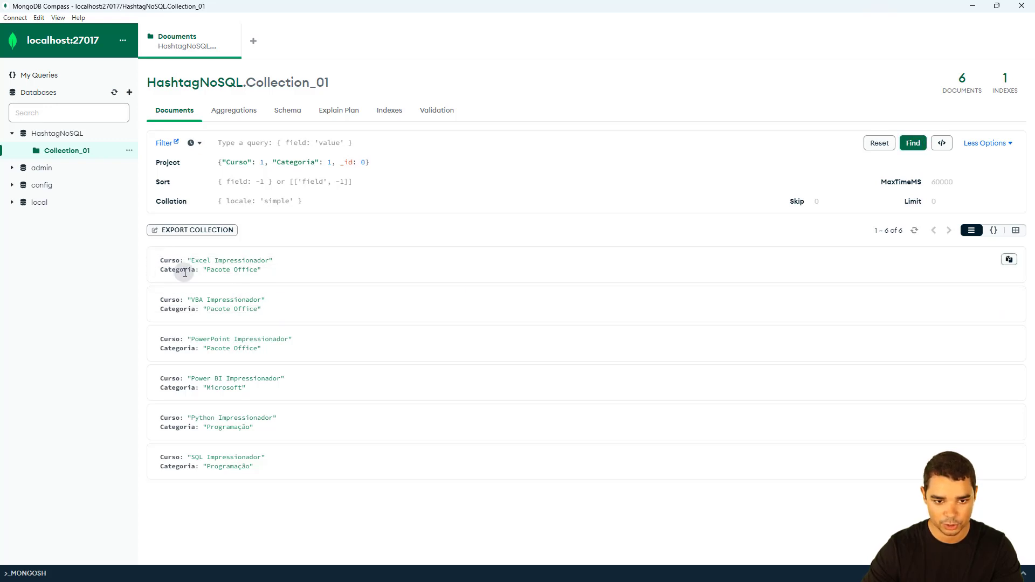
Run the projection with Curso and Categoria set to 0, and reset the query to list full documents again
left_click(263, 163)
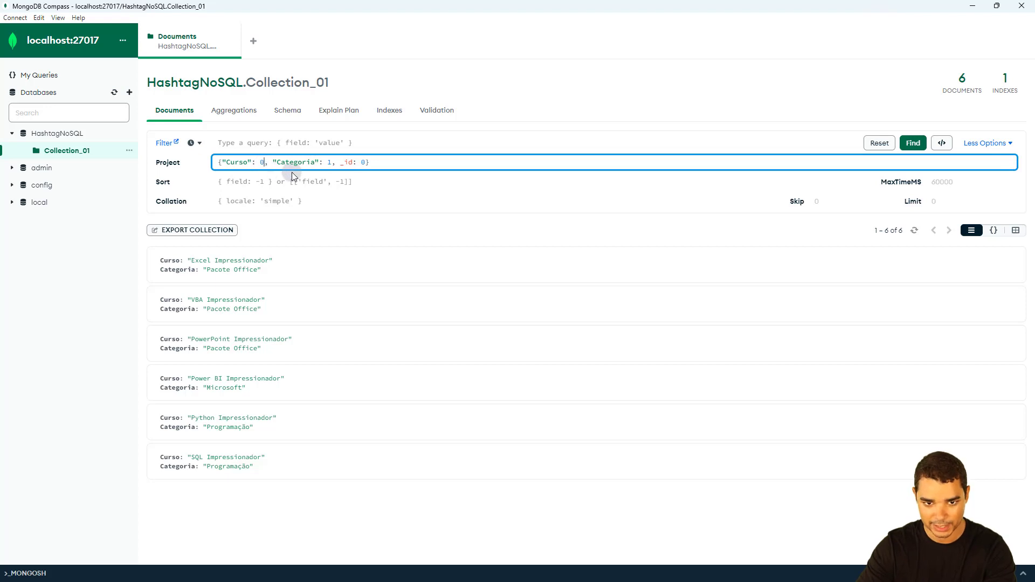
type("0")
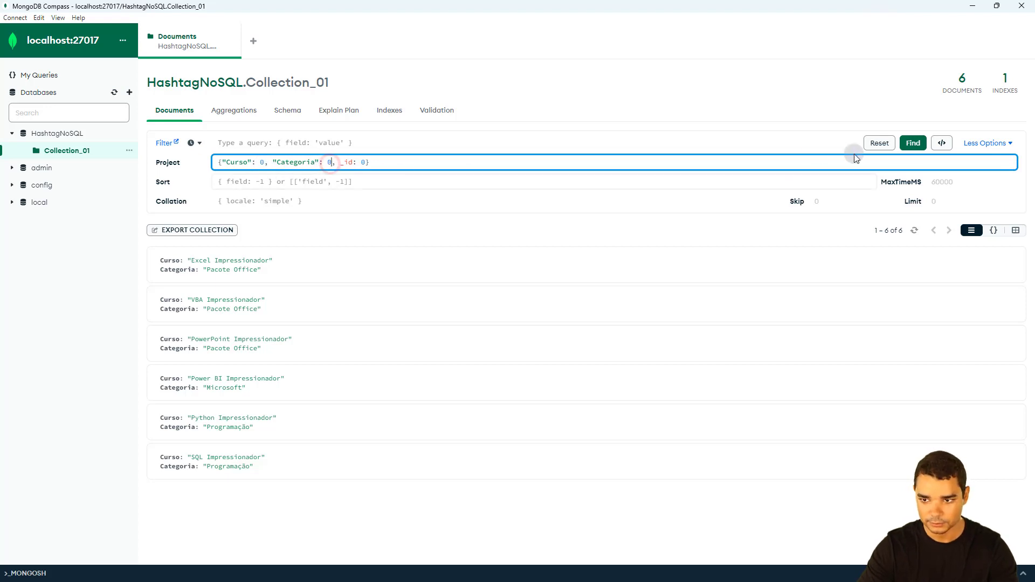
left_click(913, 143)
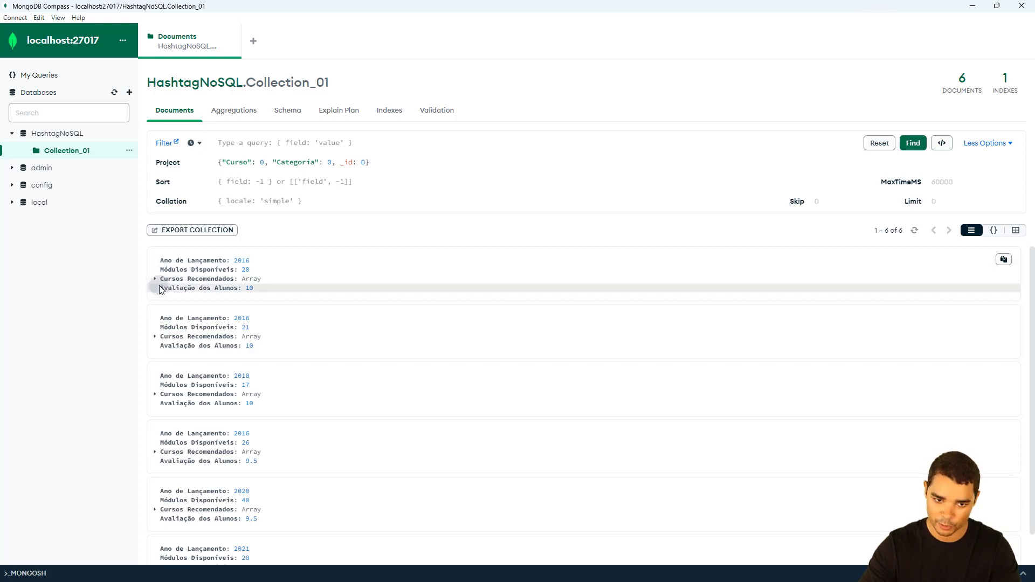
left_click(884, 144)
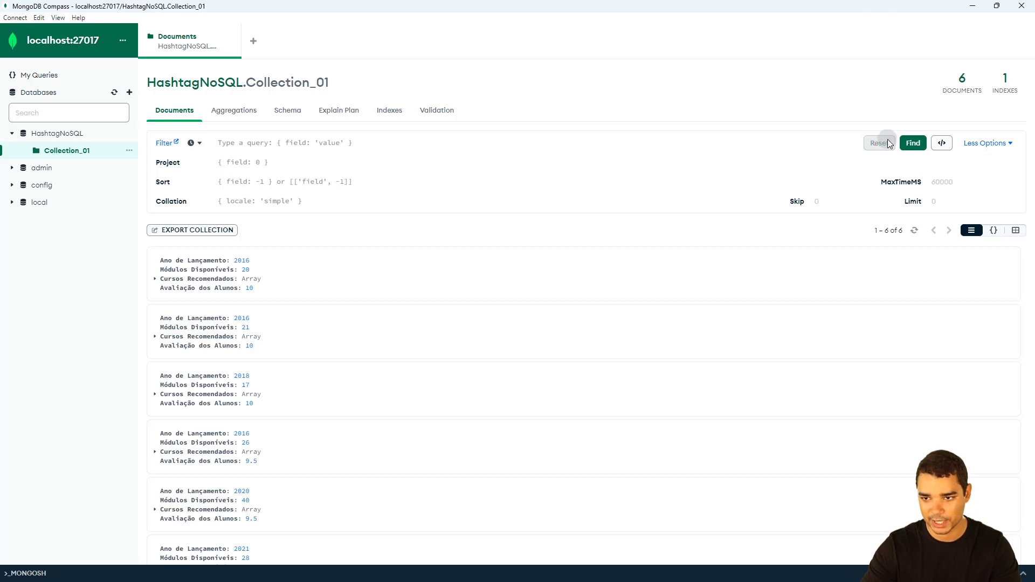
left_click(913, 144)
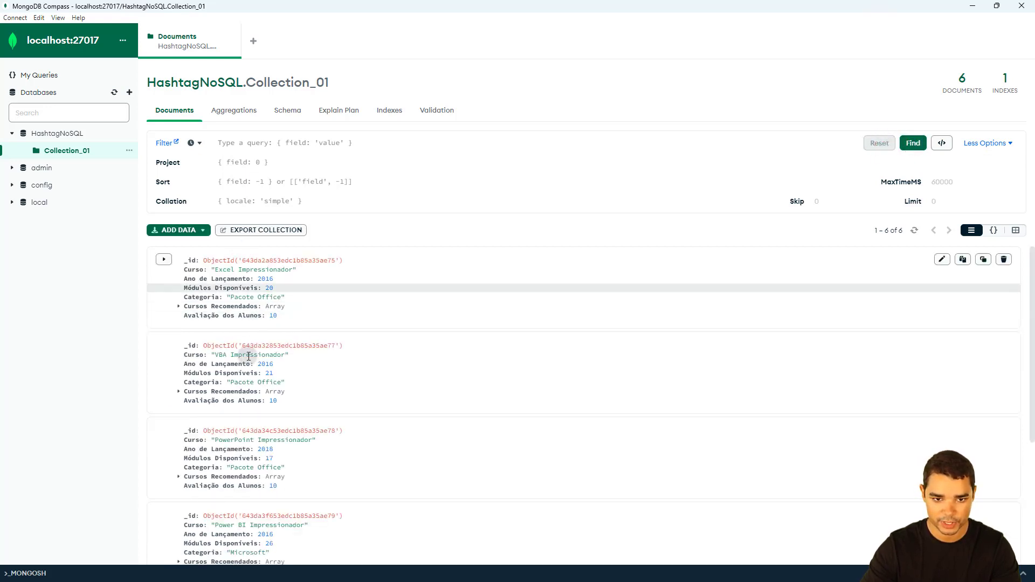
Write the sort {"Ano de Lançamento": 1} for the collection query
left_click(232, 180)
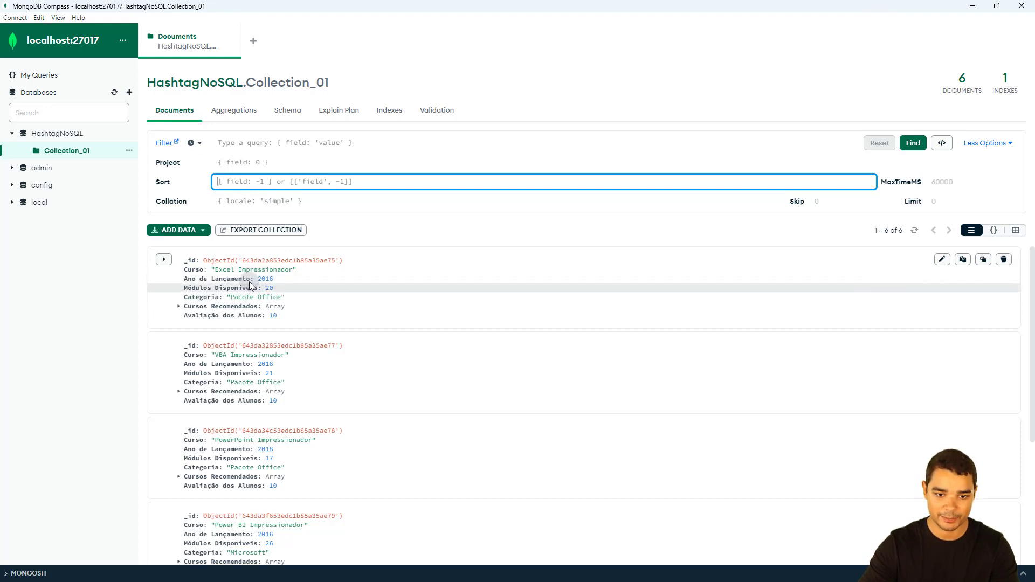
left_click(232, 181)
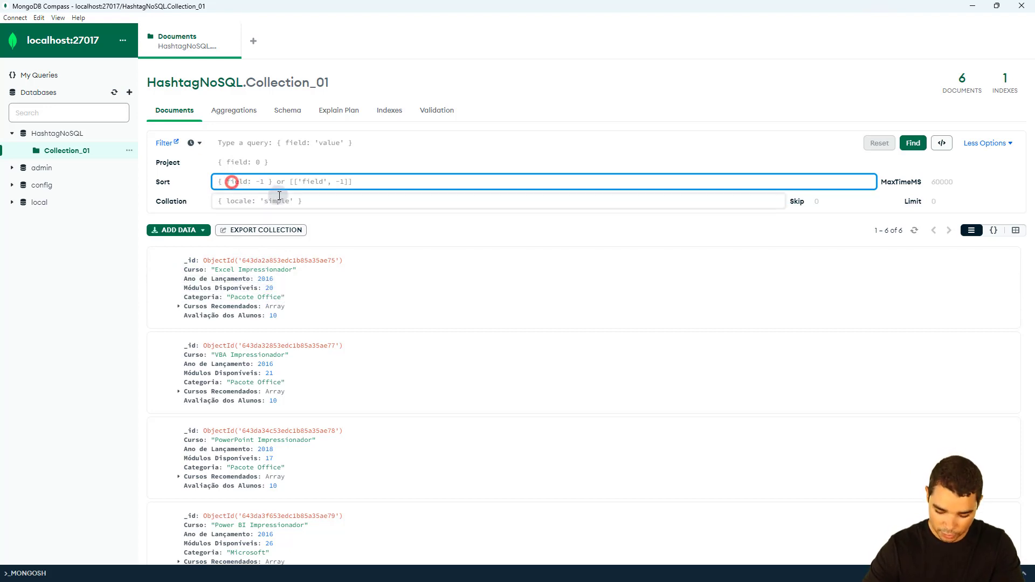
type("{\"Ano de Lançamento\": 1")
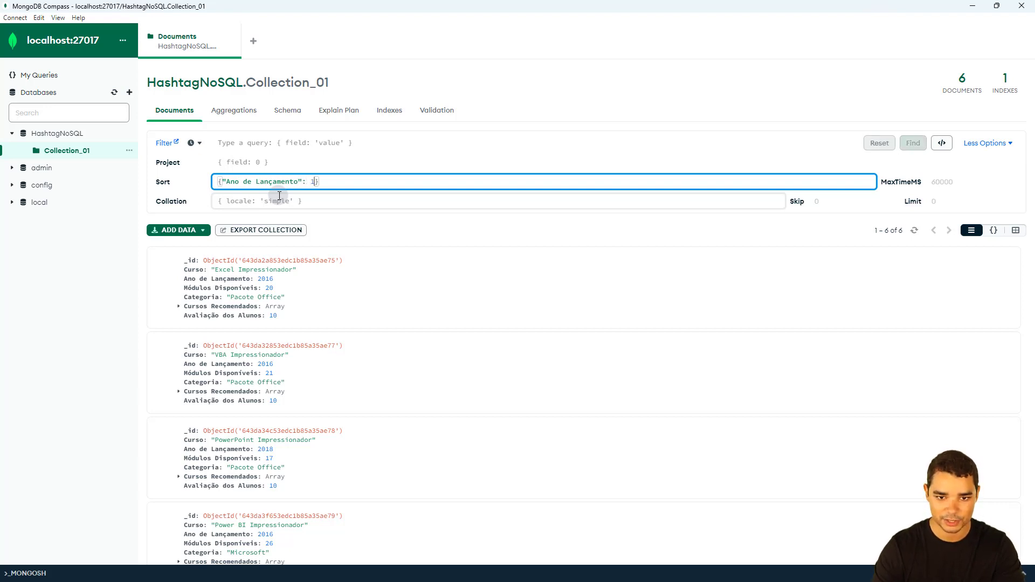
key("BackSpace")
type("-1")
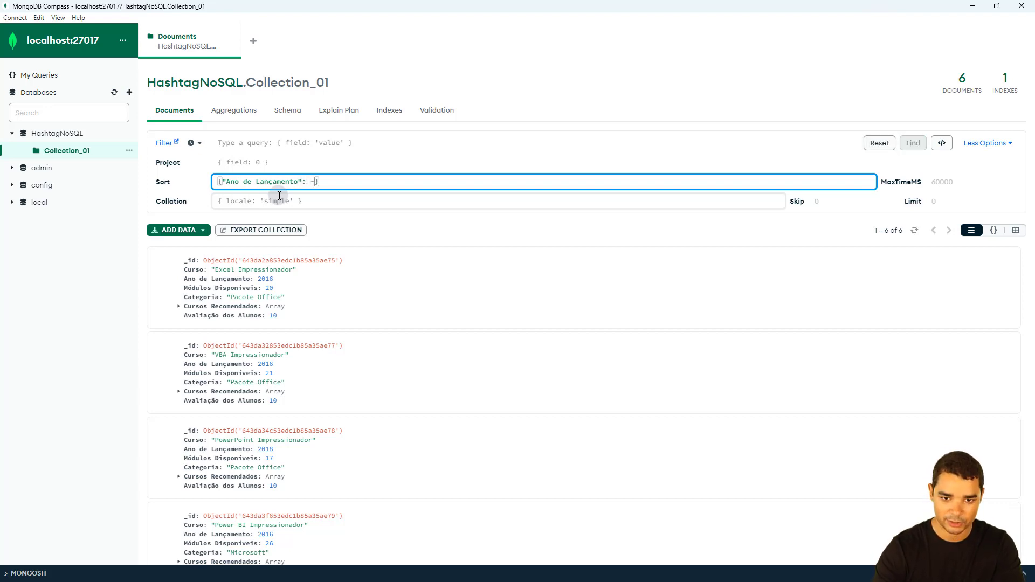
key("BackSpace")
key("BackSpace")
type("1")
left_click(323, 181)
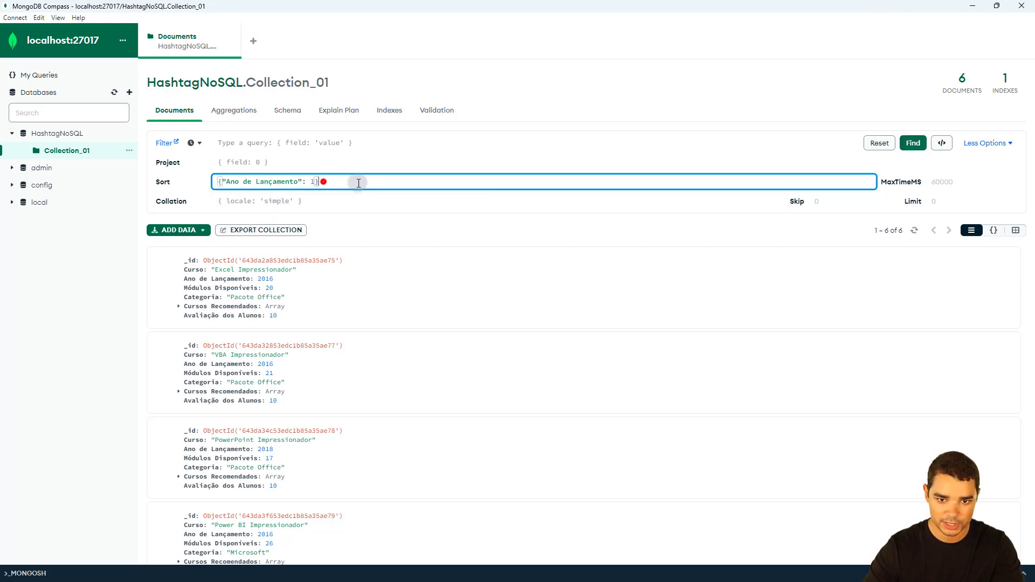
Run the sorted query and check the order of the release years across all returned documents
left_click(911, 144)
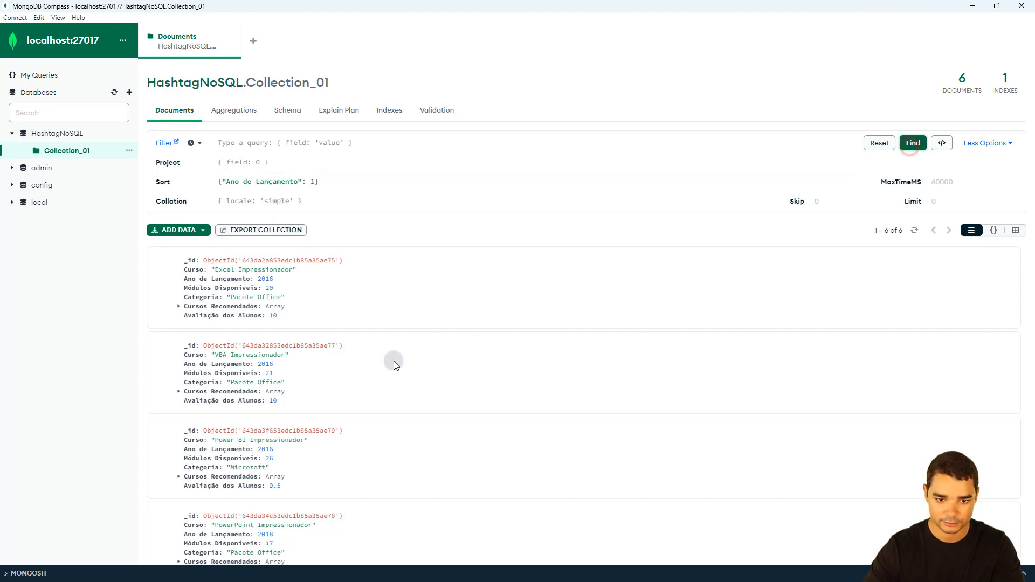
scroll(289, 338, "down", 3)
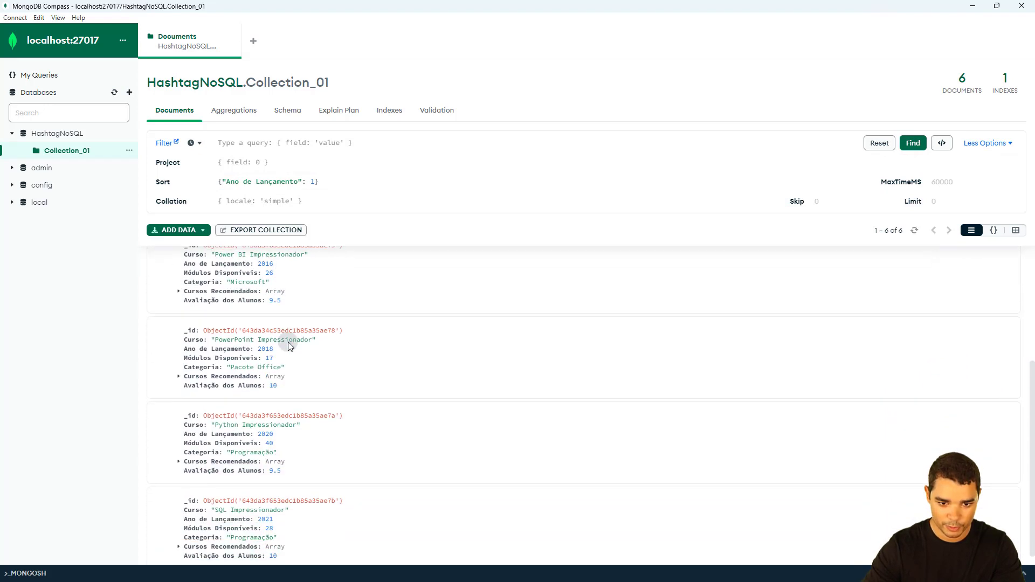
scroll(284, 451, "up", 3)
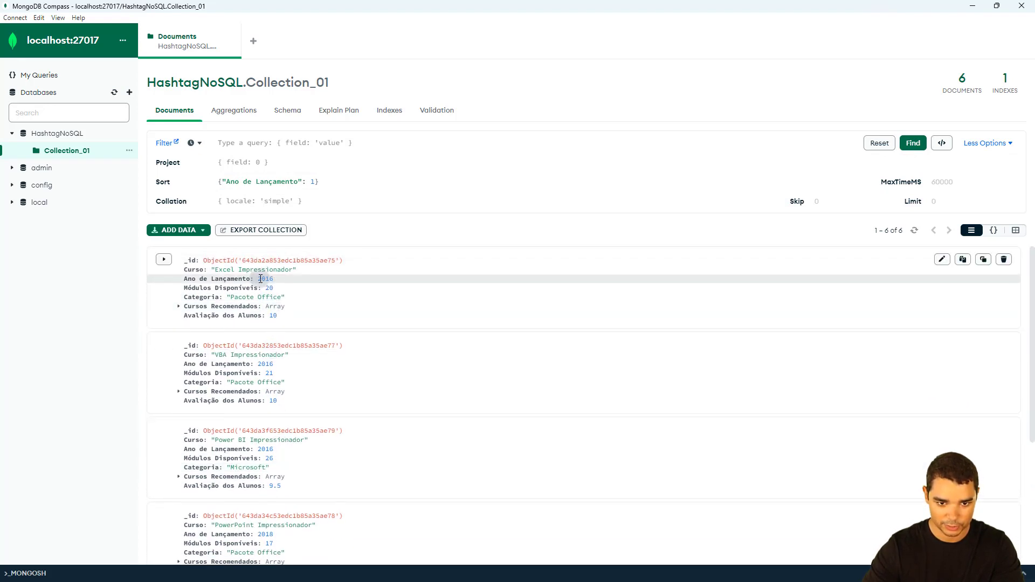
scroll(261, 279, "down", 4)
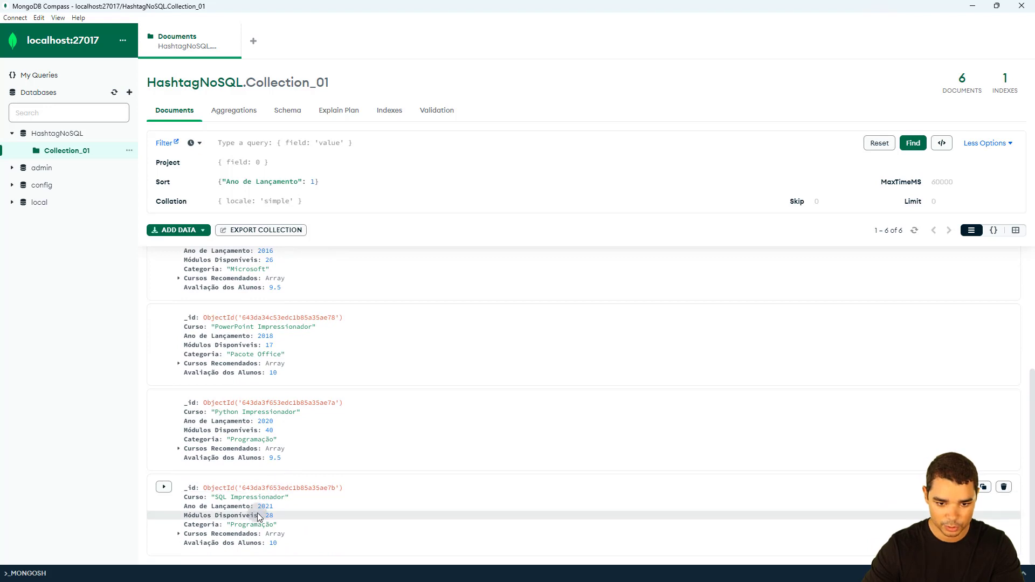
scroll(304, 455, "up", 4)
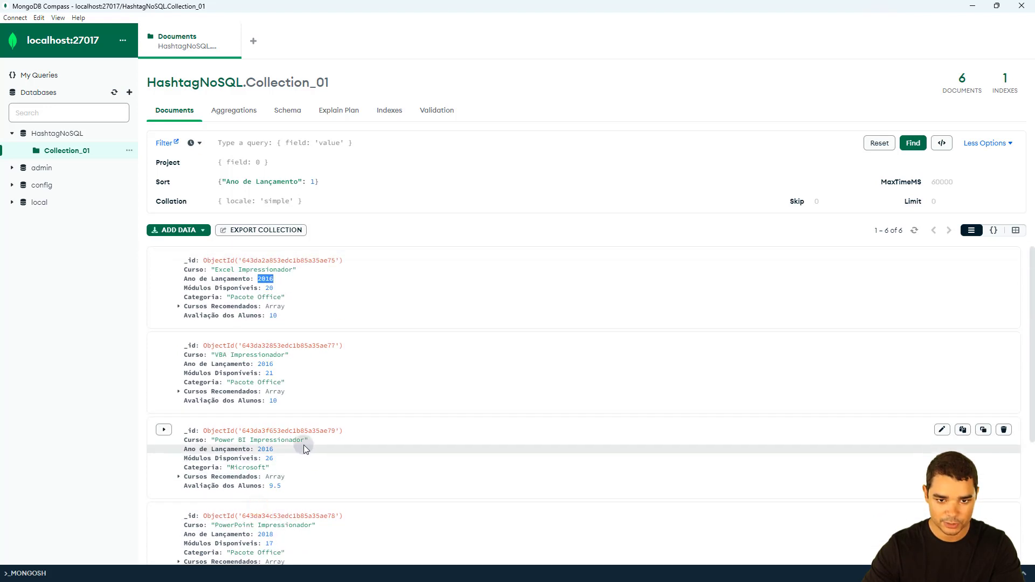
Change the sort to {"Ano de Lançamento": -1}, including the closing brace
left_click(312, 182)
type("-")
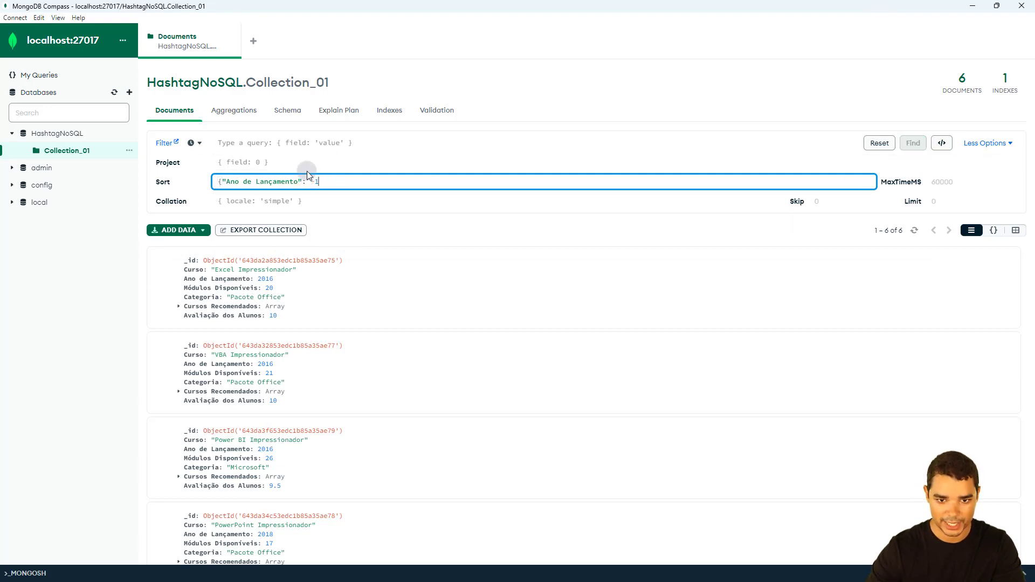
left_click_drag(324, 184, 227, 185)
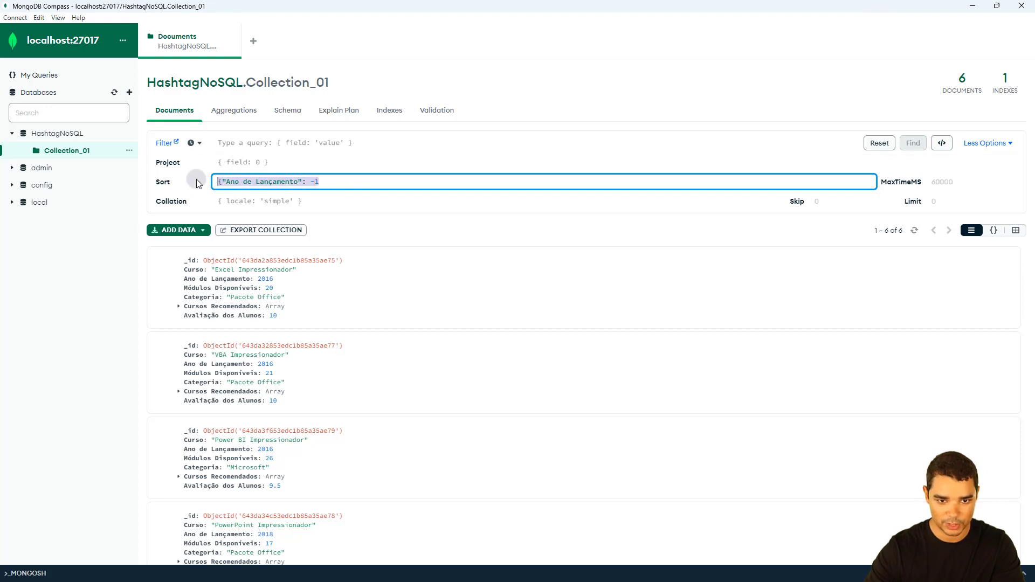
left_click(231, 182)
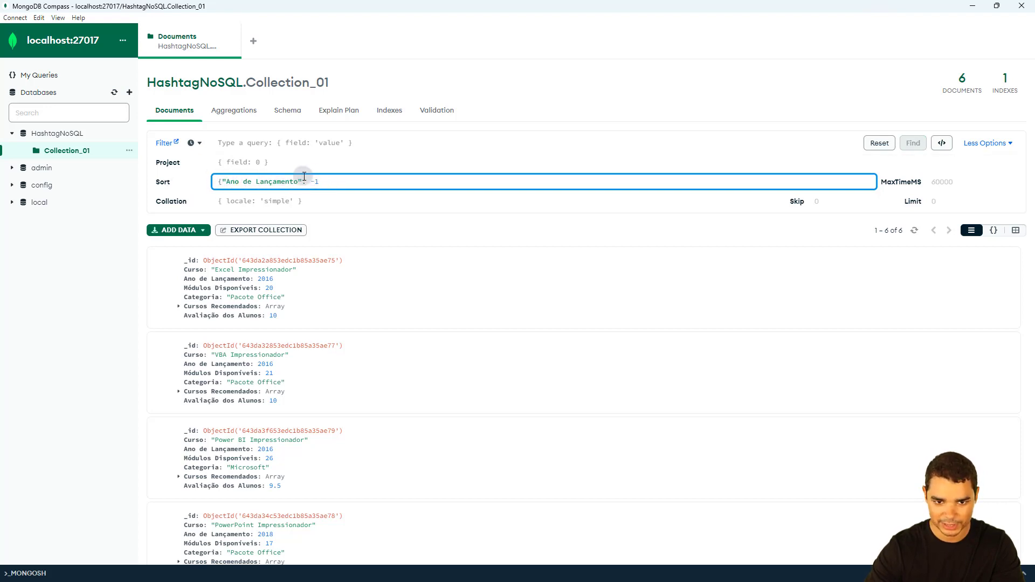
left_click(327, 181)
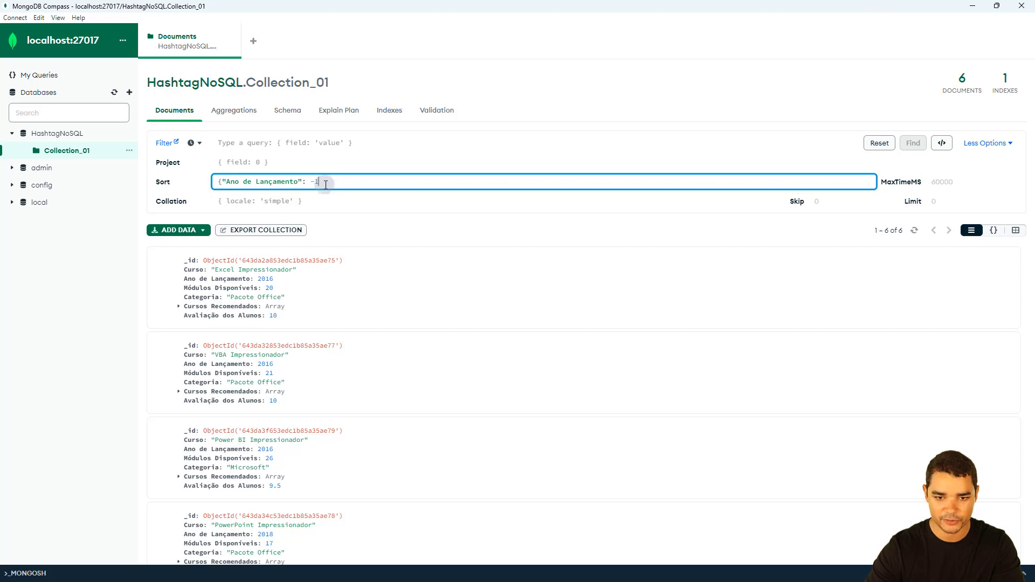
type("}")
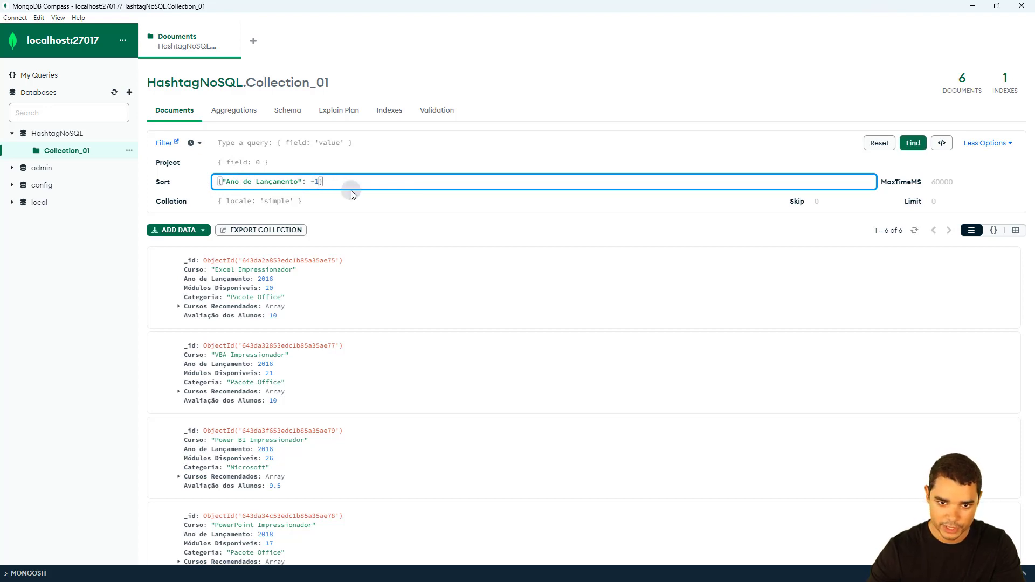
Remove the colon after "Ano de Lançamento" in the sort to test the syntax, and put it back
left_click(305, 182)
key("BackSpace")
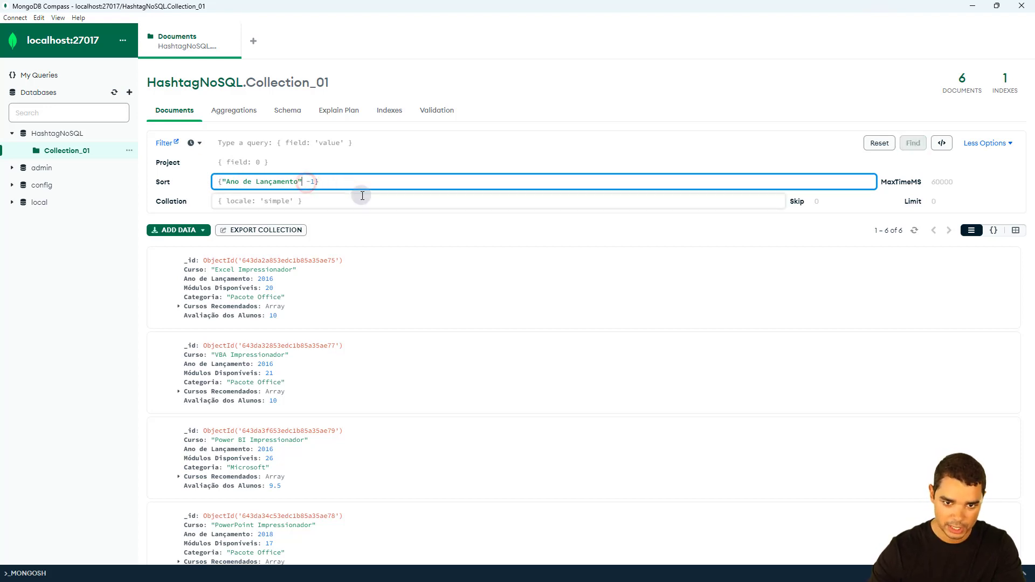
left_click(304, 181)
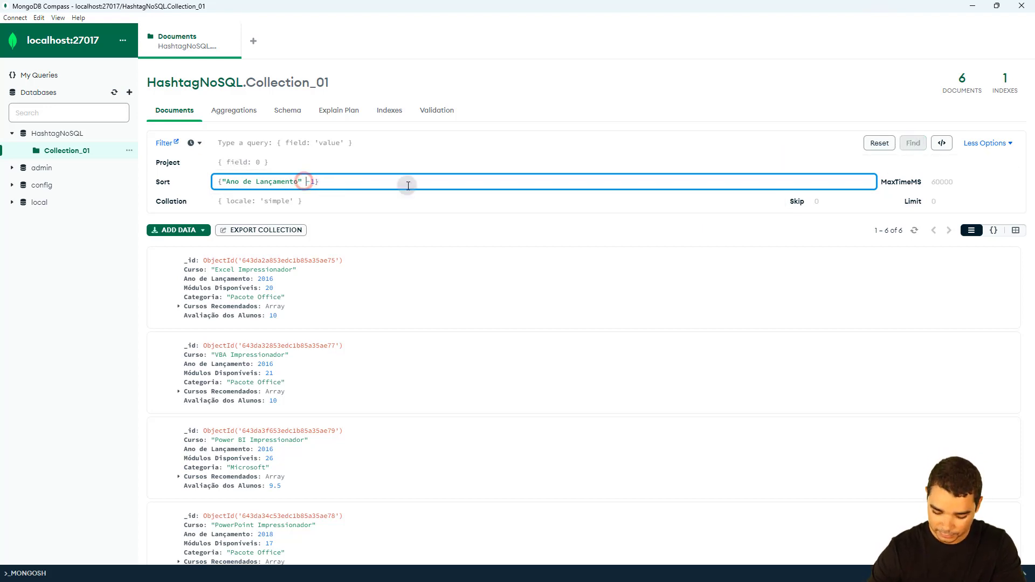
type(":")
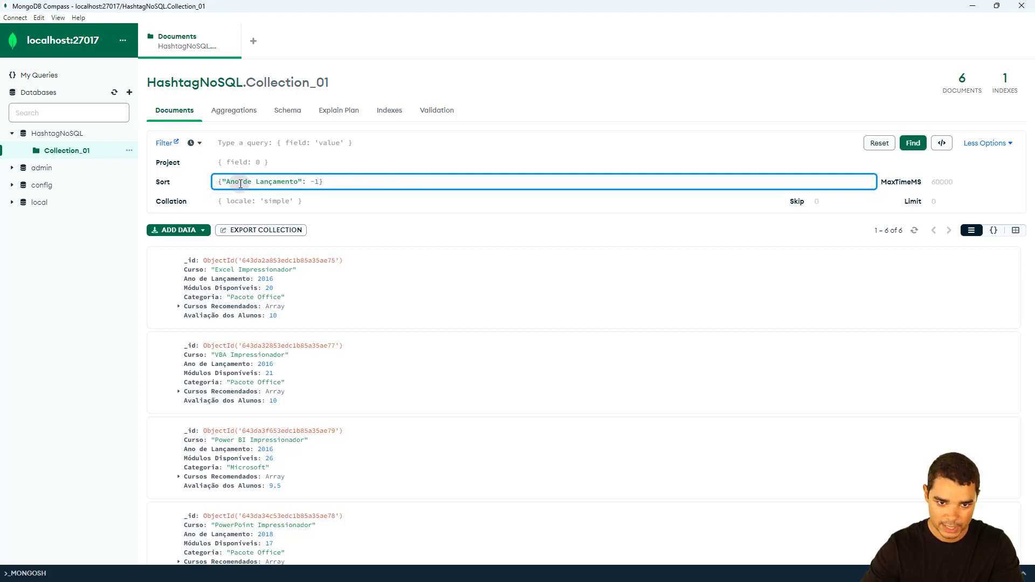
Run the query with the descending sort and check the release years of the first documents
left_click_drag(229, 182, 298, 182)
left_click(332, 181)
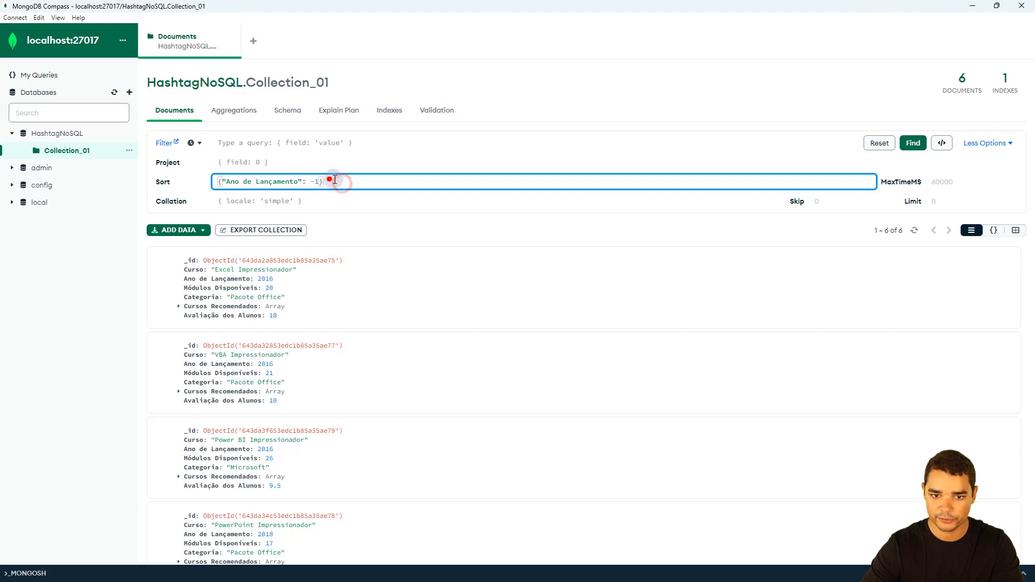
left_click(912, 143)
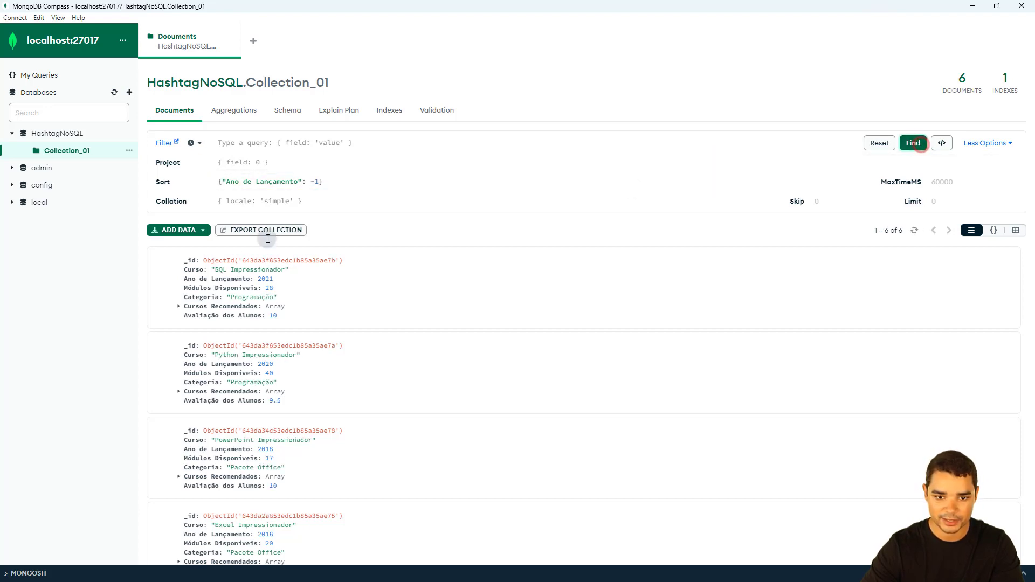
double_click(260, 364)
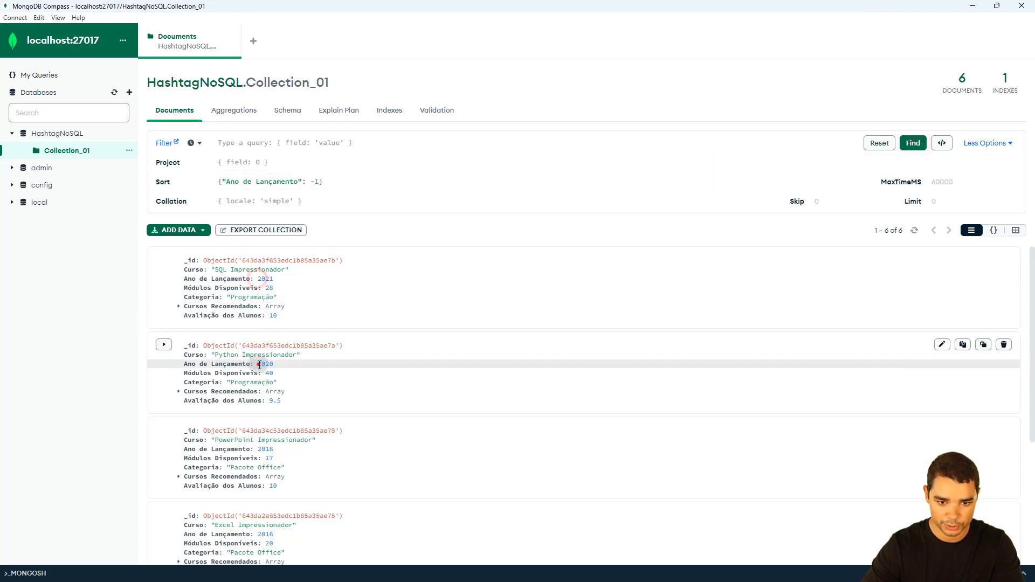
left_click(270, 434)
Clear the sort expression and rerun the query in the default order
left_click_drag(312, 186, 205, 182)
key("BackSpace")
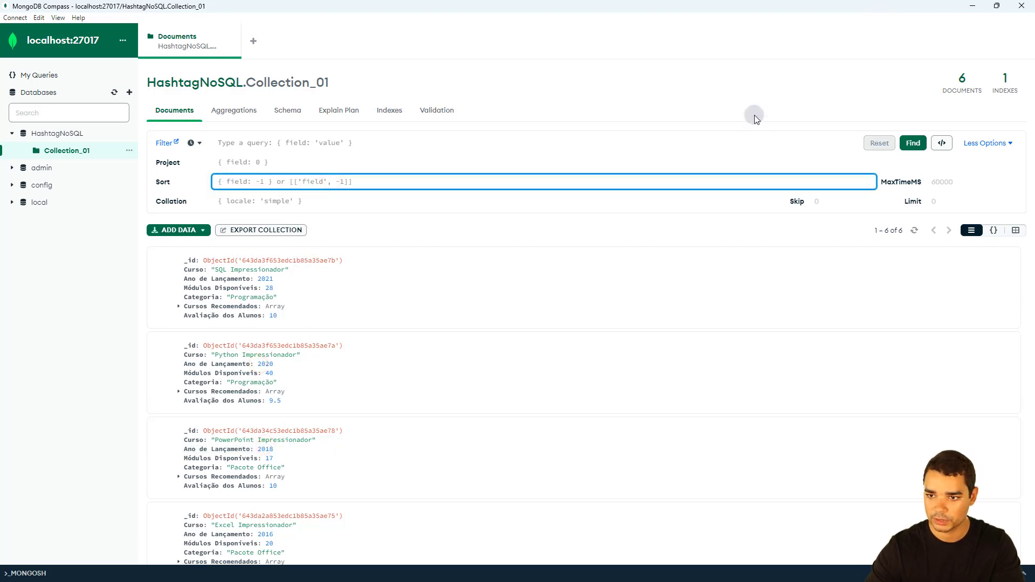
left_click(911, 145)
Look over the remaining query options Collation, MaxTimeMS, Skip and Limit
left_click(234, 199)
left_click(224, 201)
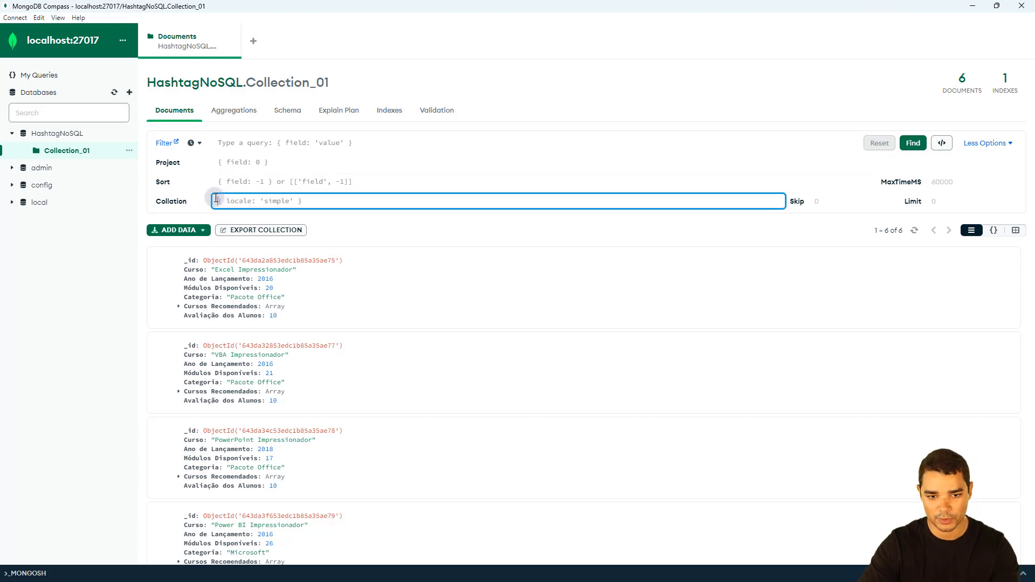
left_click(246, 201)
left_click(244, 201)
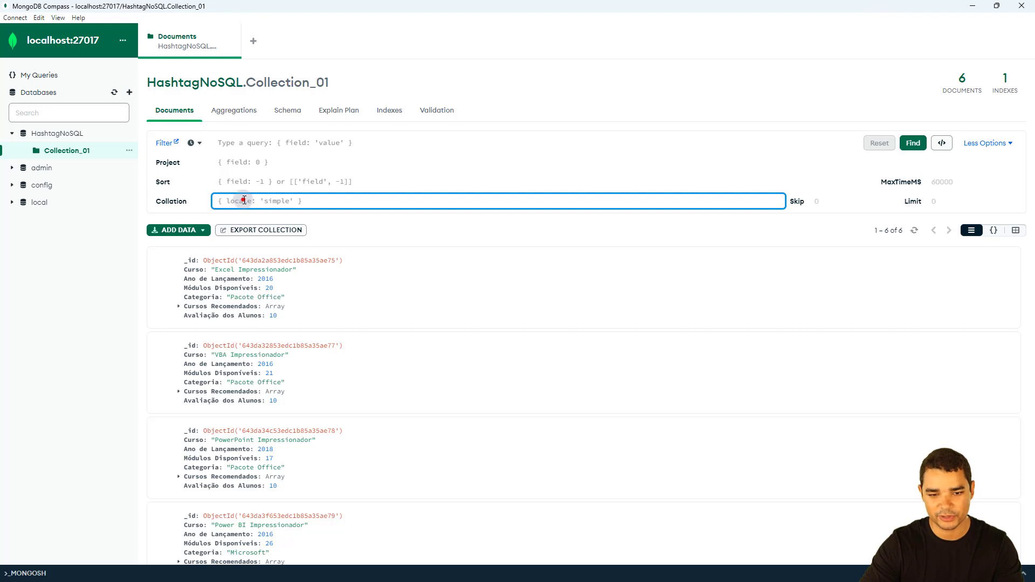
left_click(183, 202)
left_click(954, 181)
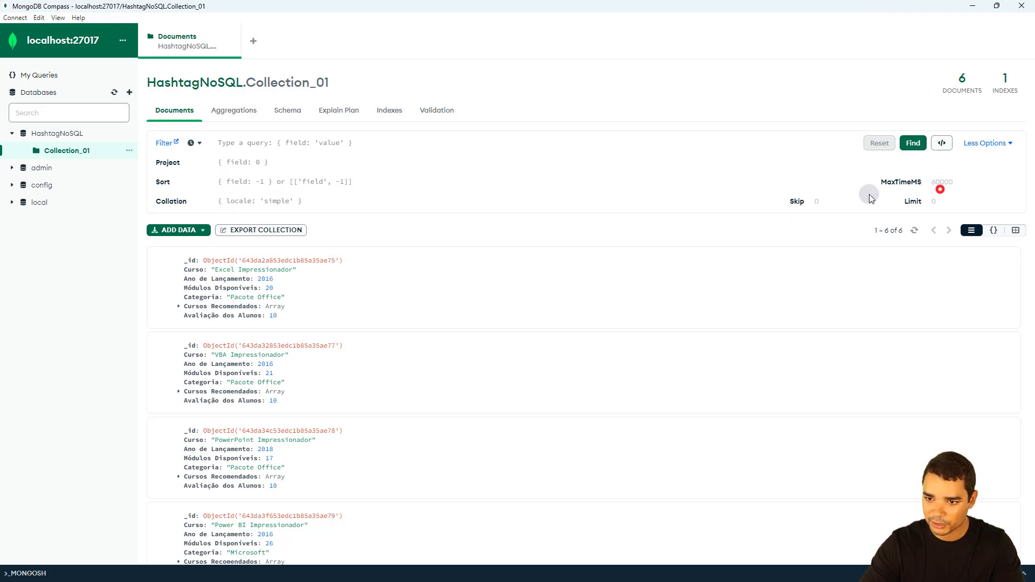
left_click(840, 199)
left_click(949, 177)
left_click(845, 201)
left_click(953, 189)
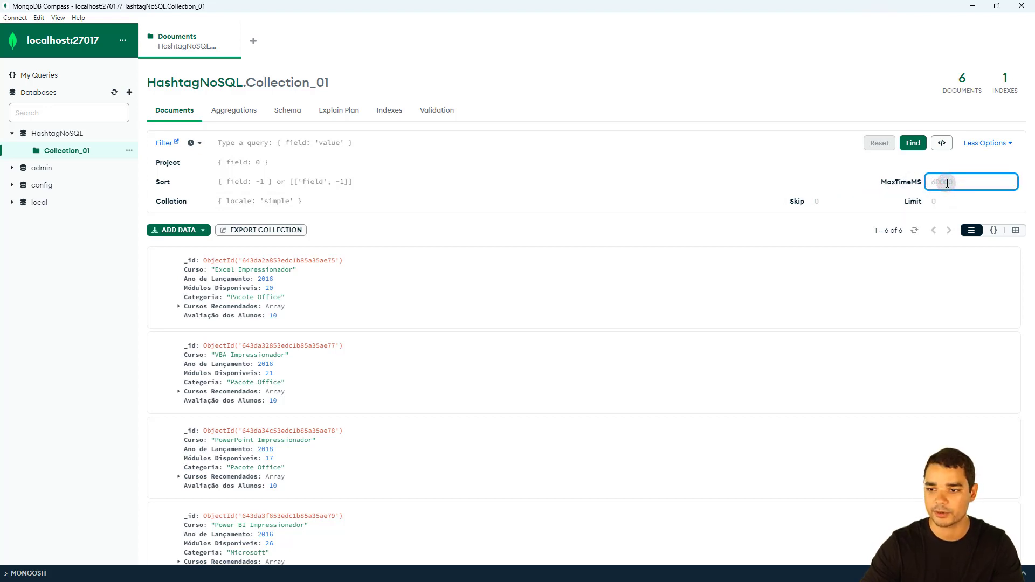
left_click(833, 201)
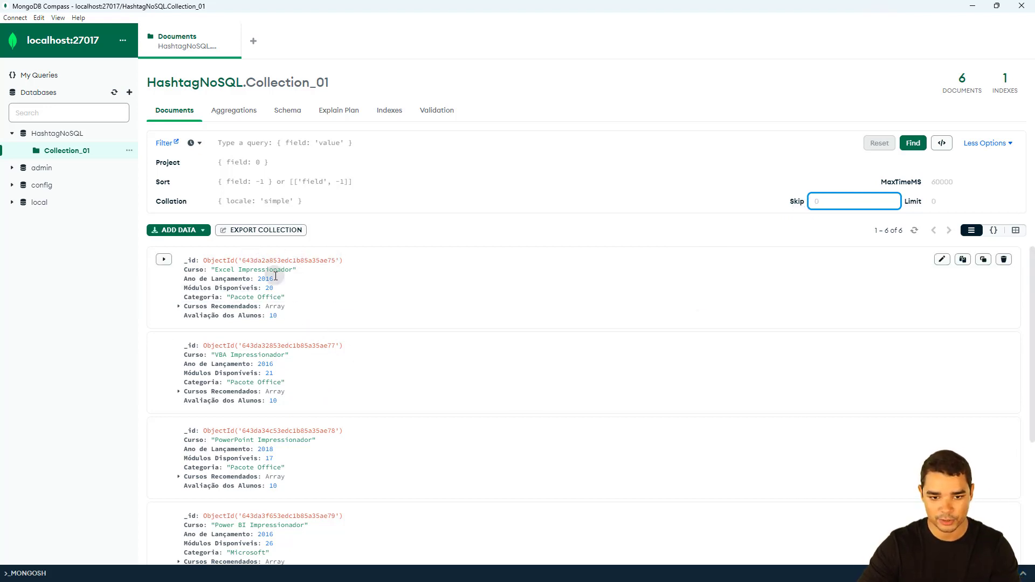
left_click(936, 201)
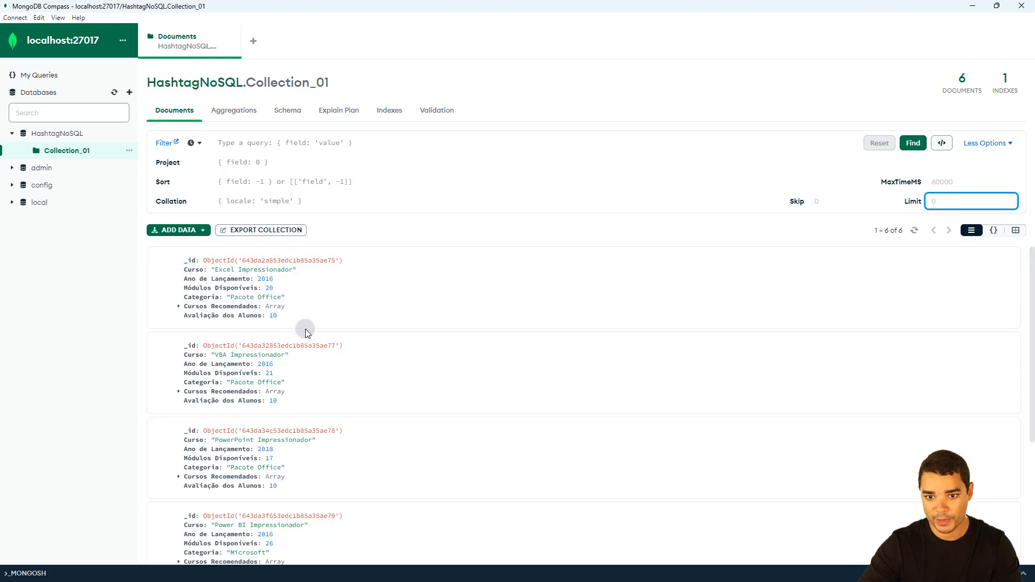
Set Skip to 2 and run the query
left_click(815, 201)
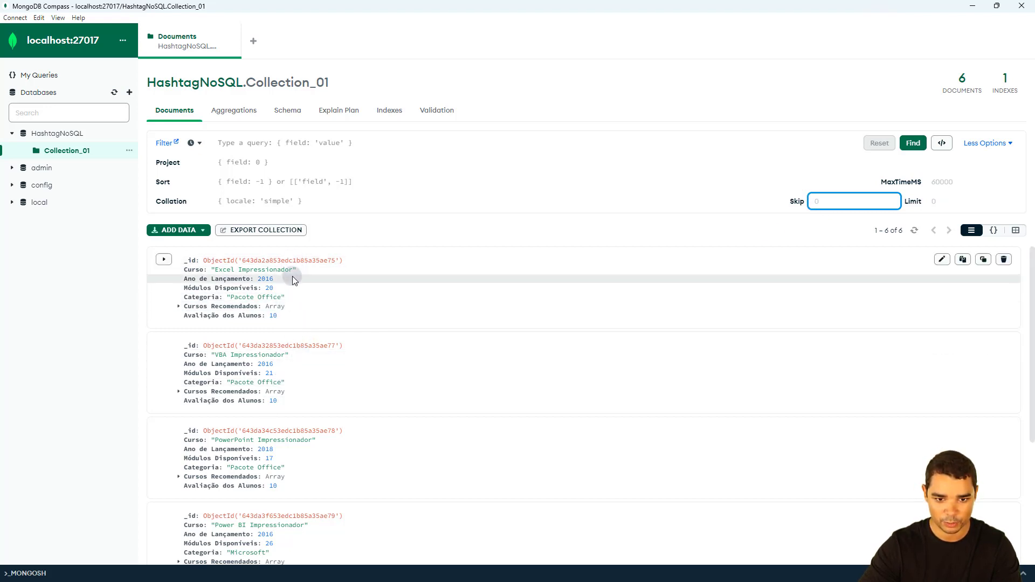
left_click(822, 199)
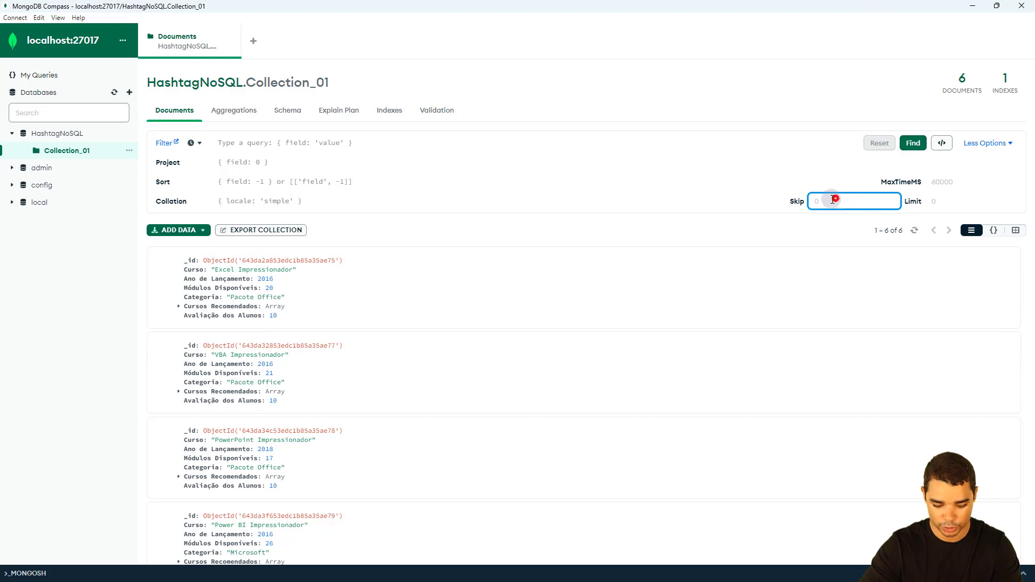
type("2")
left_click_drag(825, 201, 808, 205)
left_click(913, 143)
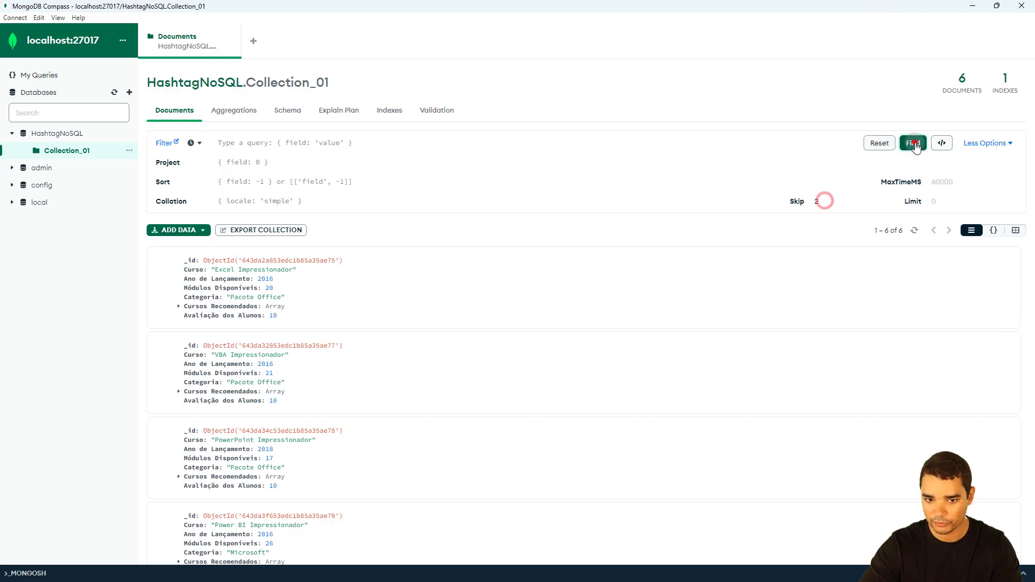
Check the Curso values of the documents returned by the skipped query
left_click_drag(229, 270, 249, 269)
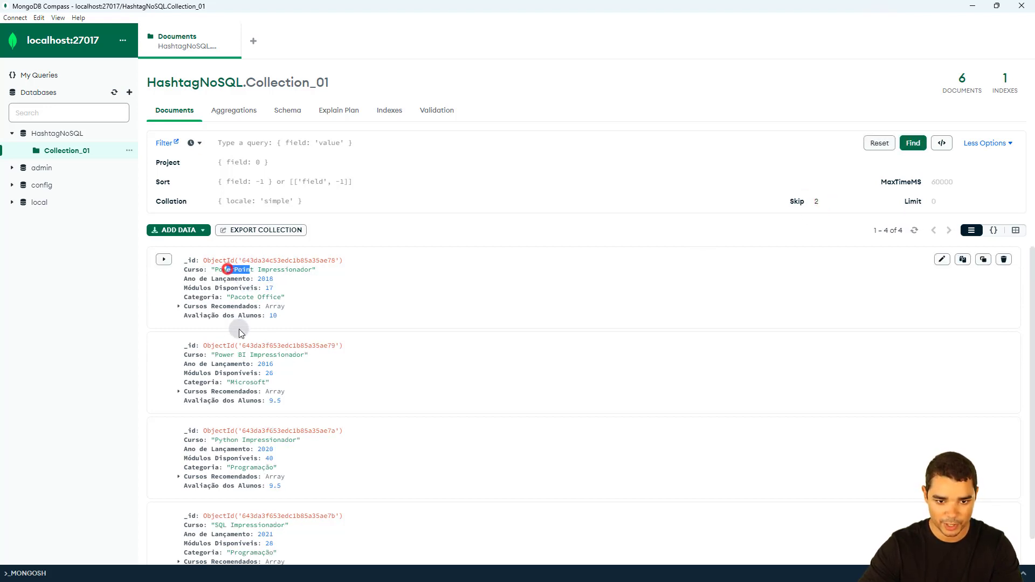
left_click_drag(224, 356, 246, 361)
left_click_drag(235, 440, 242, 449)
scroll(222, 491, "down", 1)
left_click(223, 492)
scroll(223, 491, "up", 1)
Clear the Skip value and rerun the query to list all documents
double_click(841, 204)
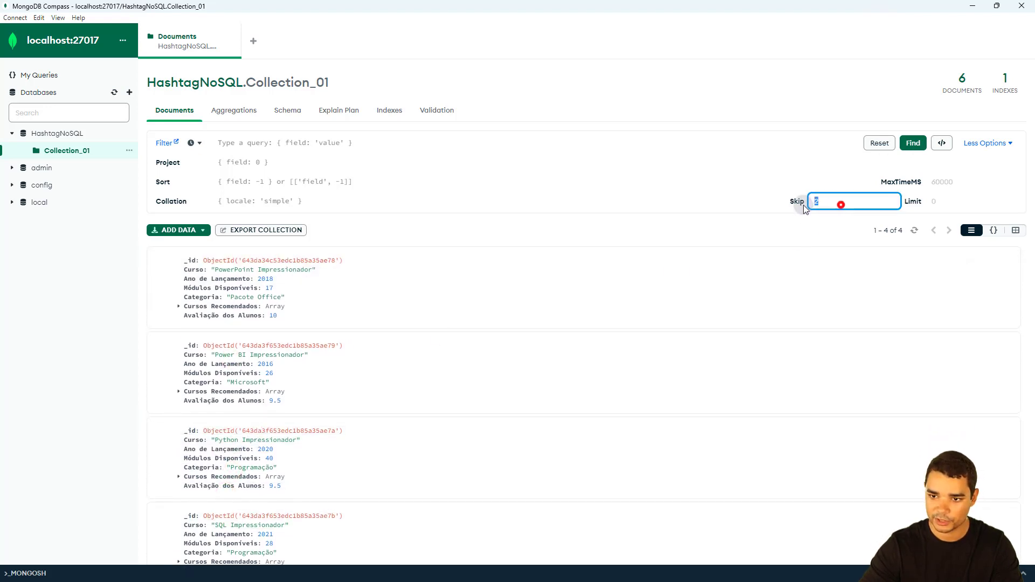
key("BackSpace")
left_click(913, 143)
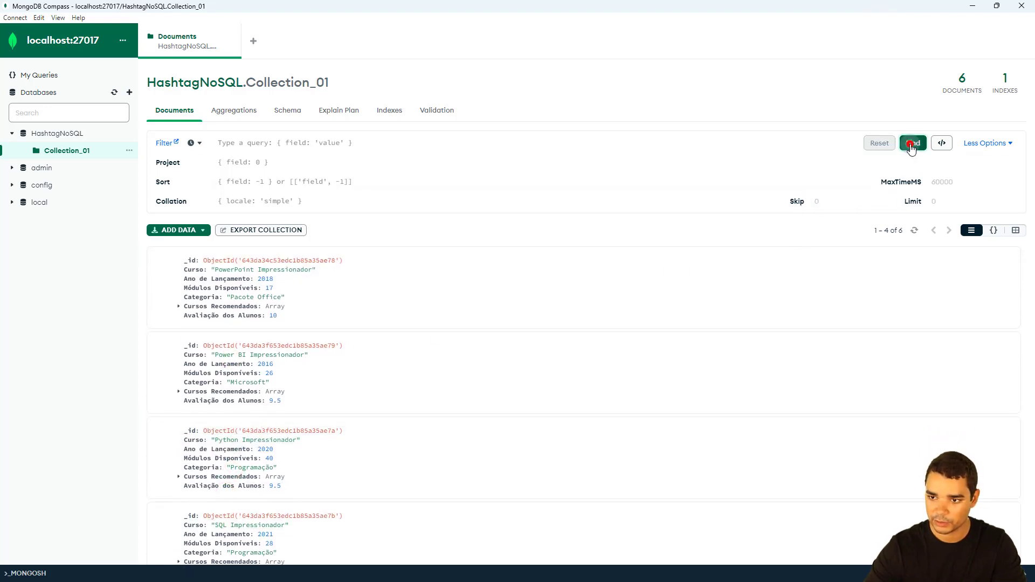
Set Limit to 3, run the query, and check the Curso values of the returned documents
left_click(937, 201)
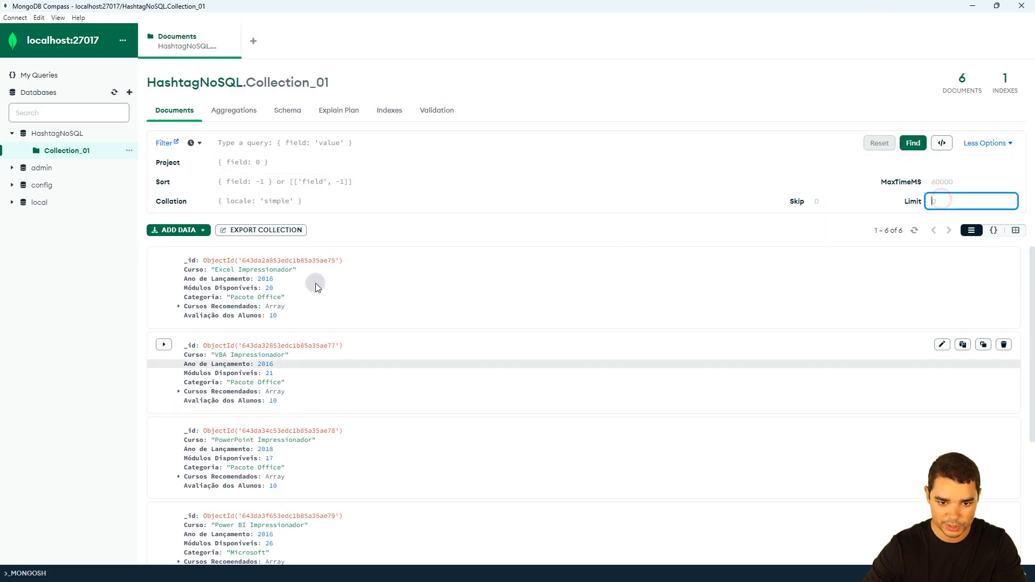
type("3")
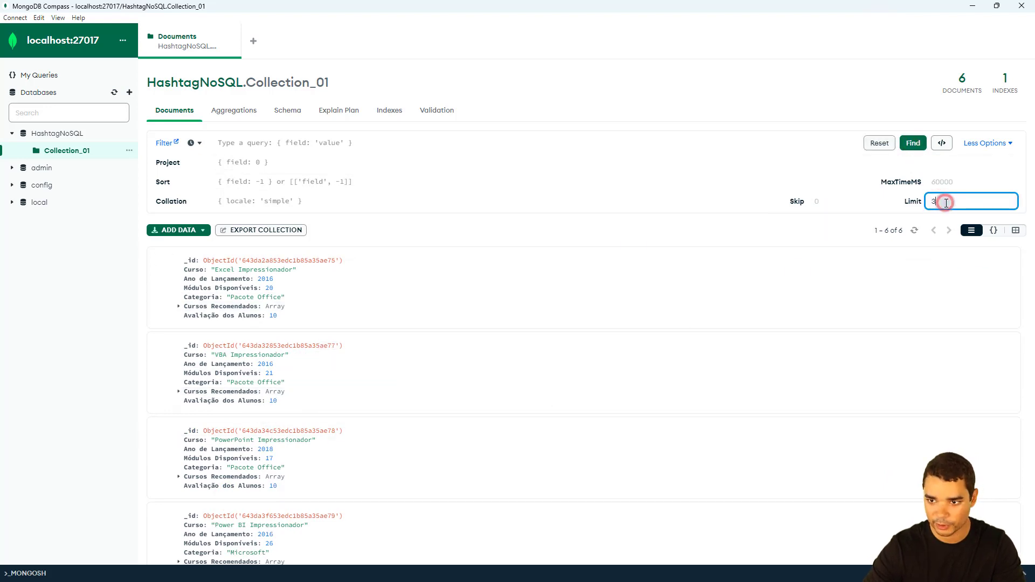
left_click(913, 142)
left_click_drag(218, 269, 258, 269)
left_click_drag(223, 355, 250, 355)
left_click_drag(223, 440, 280, 440)
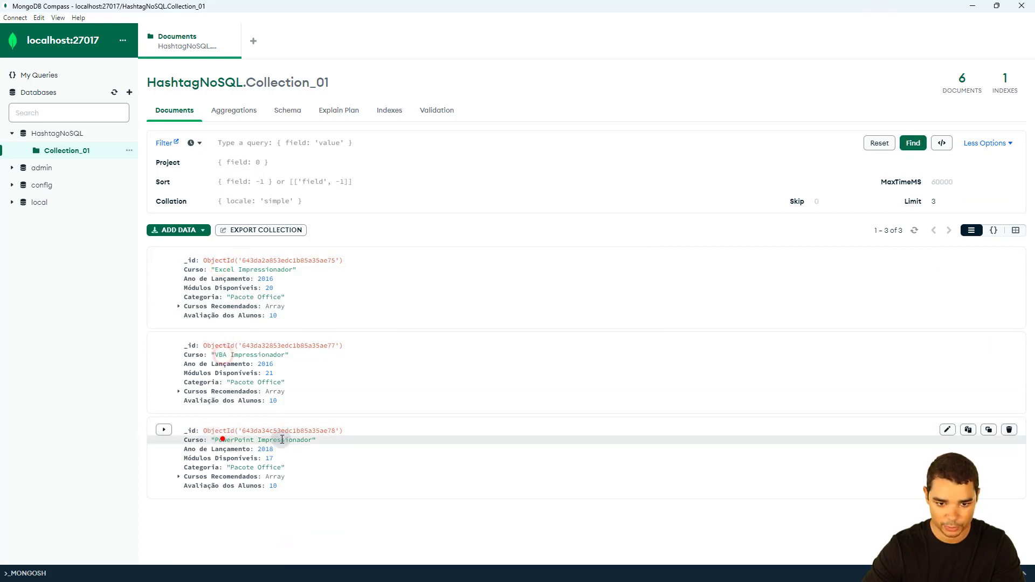
Clear the Limit value and rerun the query to list all documents
left_click(946, 202)
key("BackSpace")
left_click(911, 144)
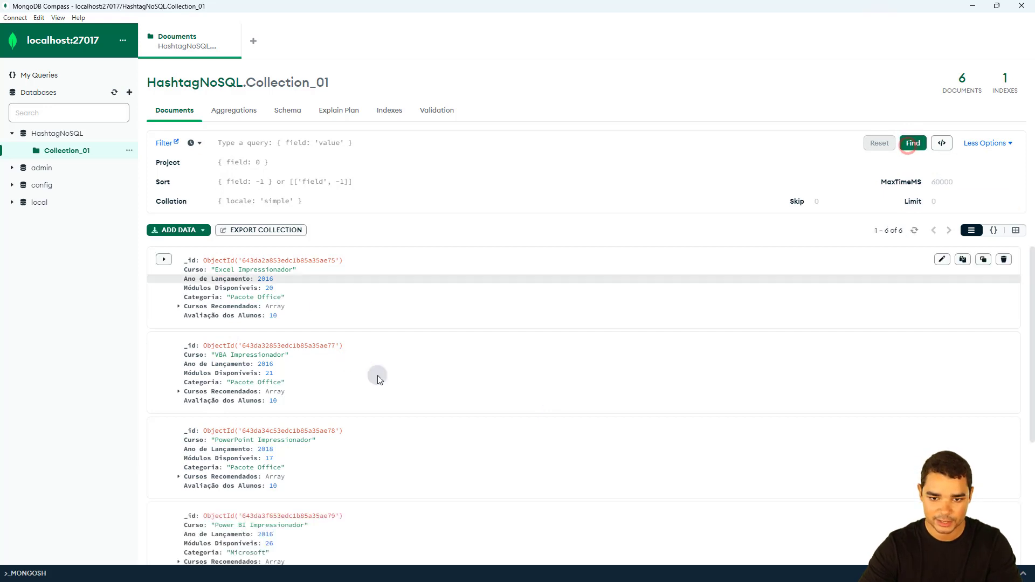
Review the Filter, Project, Sort and Collation query options and look through the listed documents
left_click(250, 144)
left_click(251, 179)
left_click(245, 145)
left_click(244, 183)
left_click(243, 200)
left_click(251, 143)
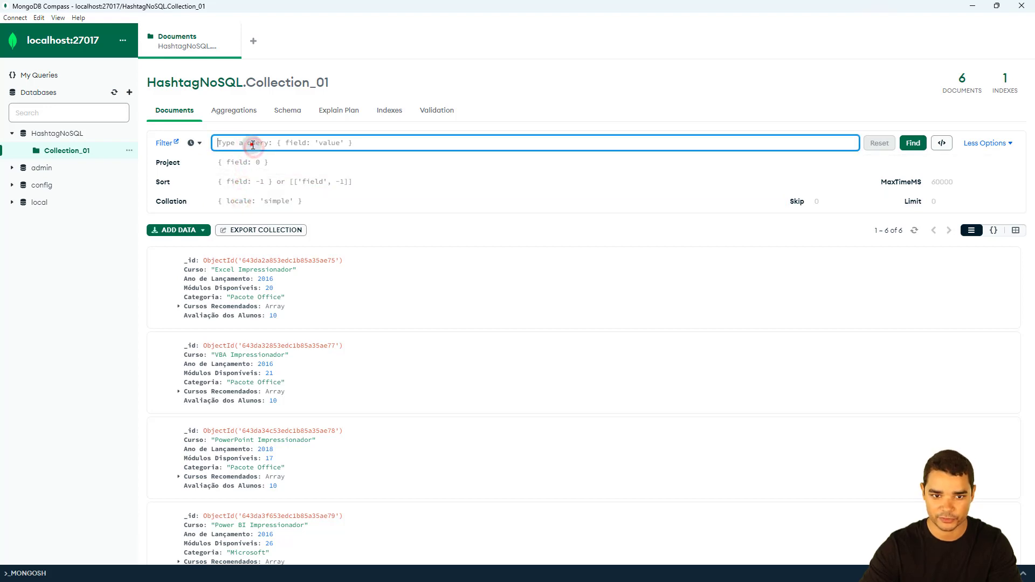
left_click(234, 163)
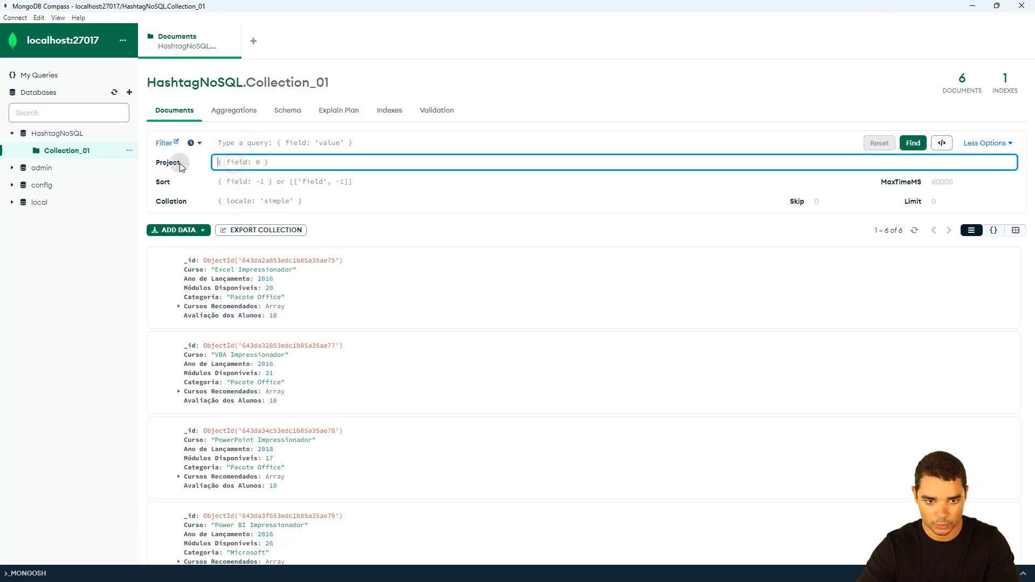
left_click(221, 183)
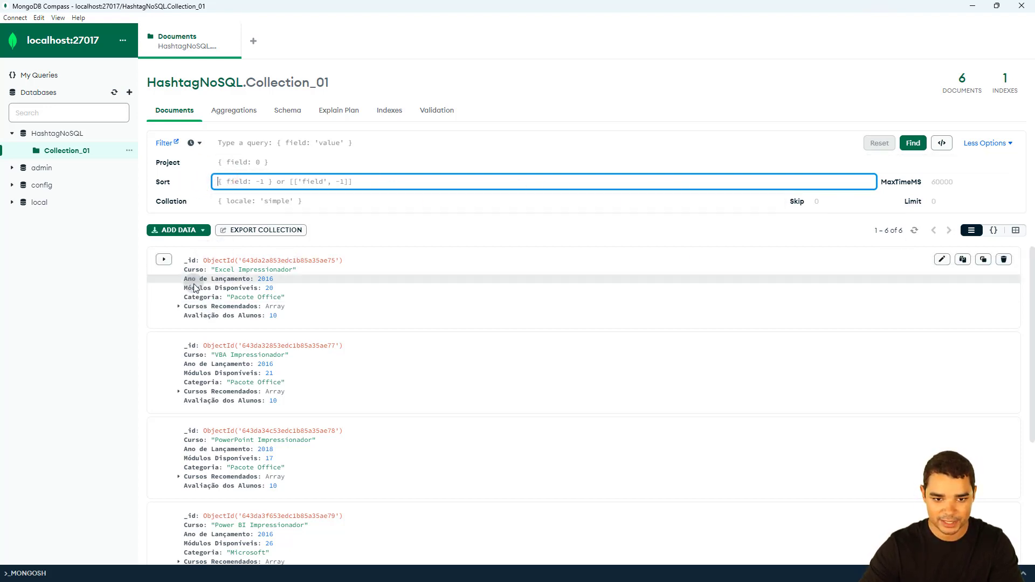
scroll(335, 405, "down", 5)
scroll(335, 415, "up", 5)
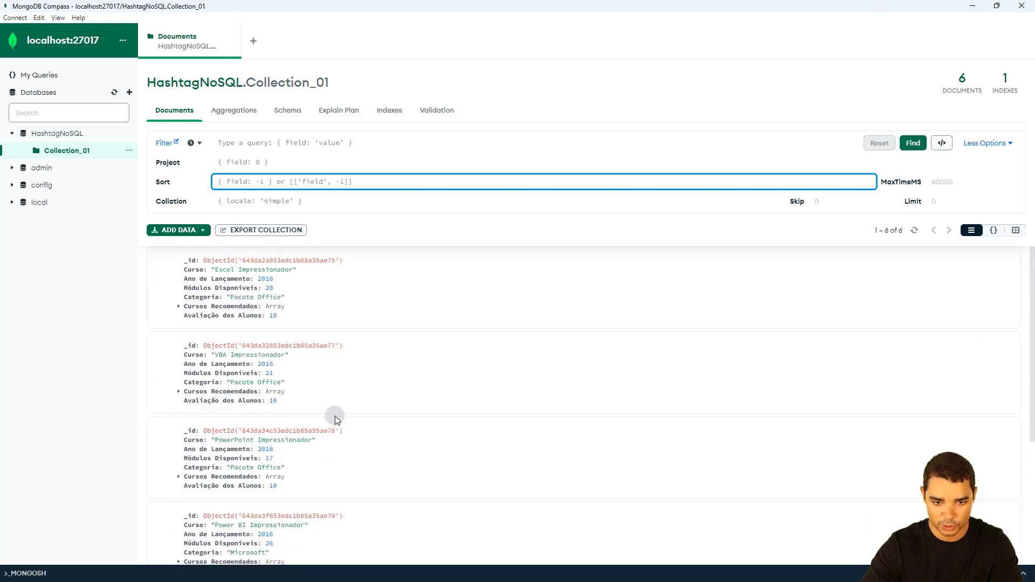
Show the Collection_01 documents in list view, JSON view and finally table view
left_click(971, 230)
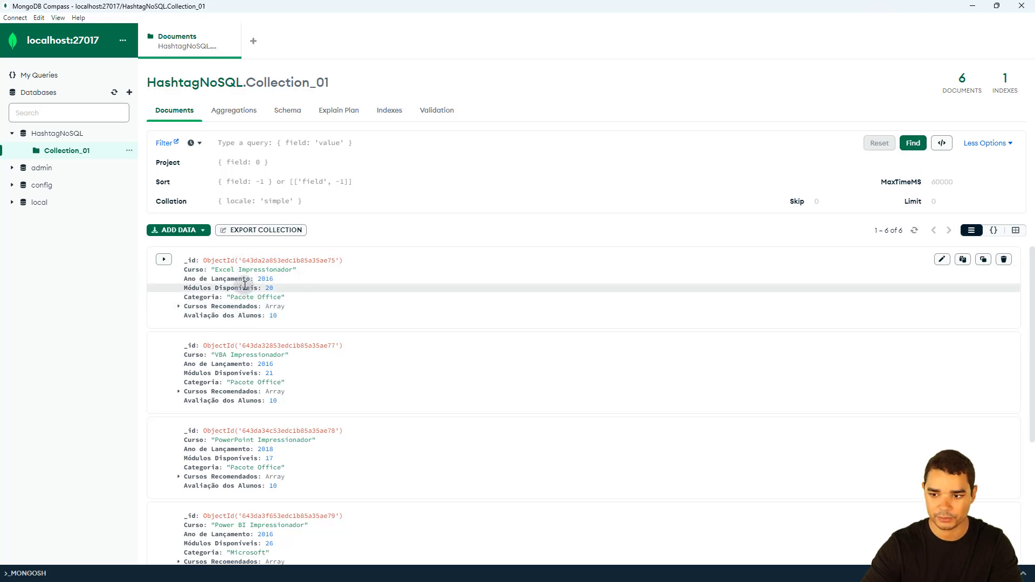
left_click(992, 231)
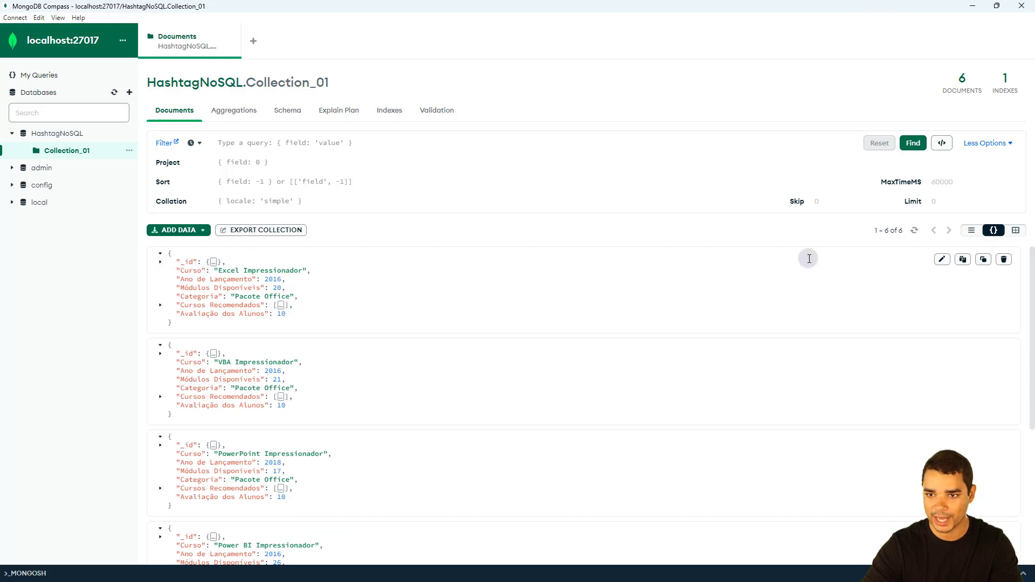
left_click(1016, 230)
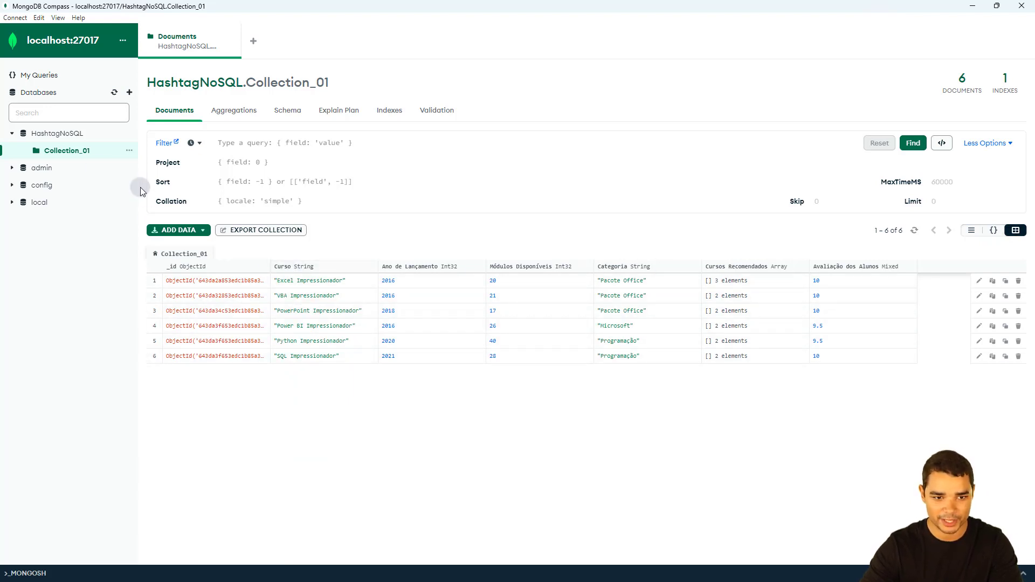
Examine the table view of Collection_01, checking the Curso, Ano de Lançamento and Módulos Disponíveis columns
left_click(69, 133)
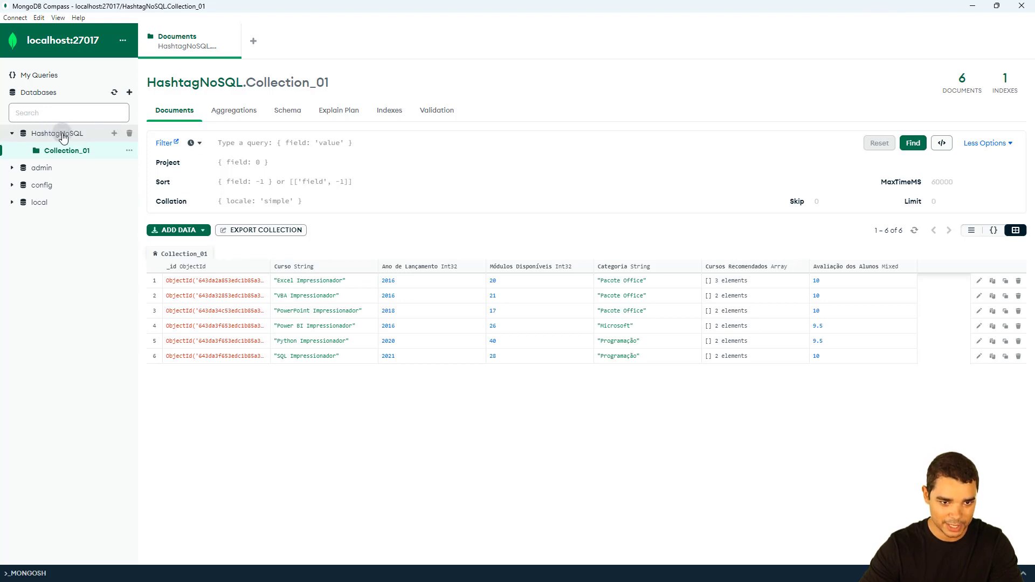
left_click(57, 156)
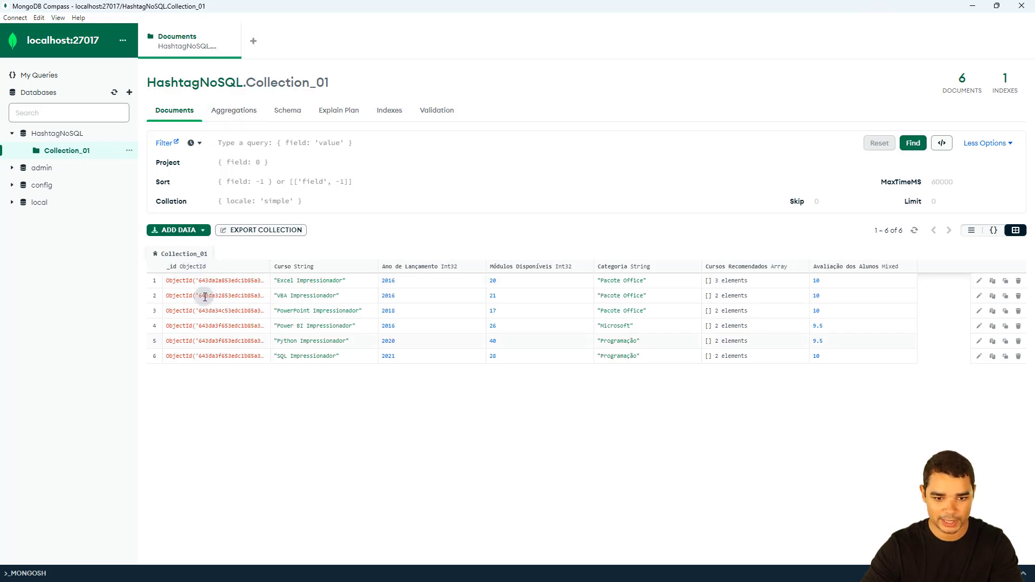
double_click(279, 280)
left_click_drag(283, 295, 295, 325)
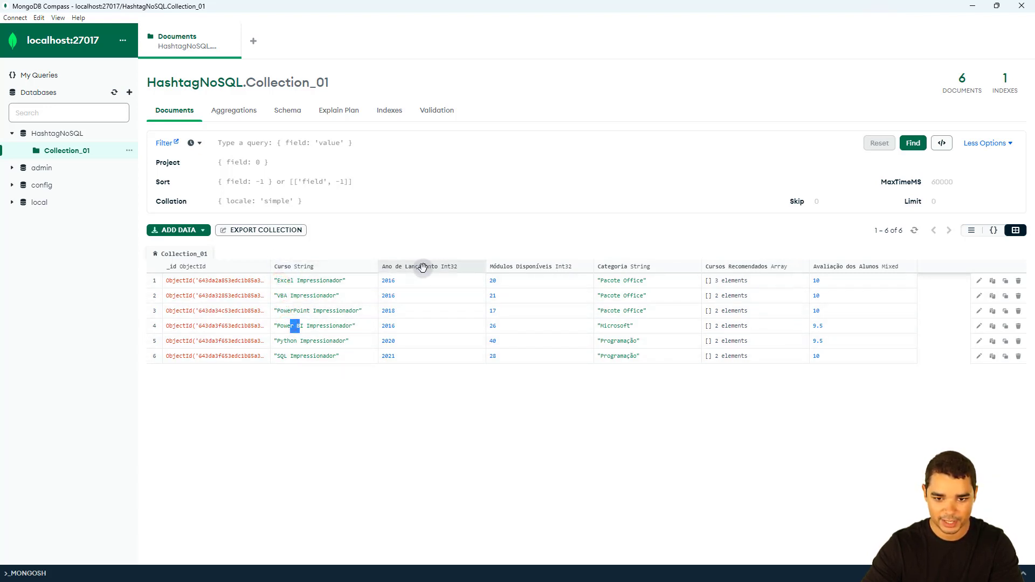
left_click(391, 281)
double_click(391, 311)
left_click_drag(495, 280, 490, 337)
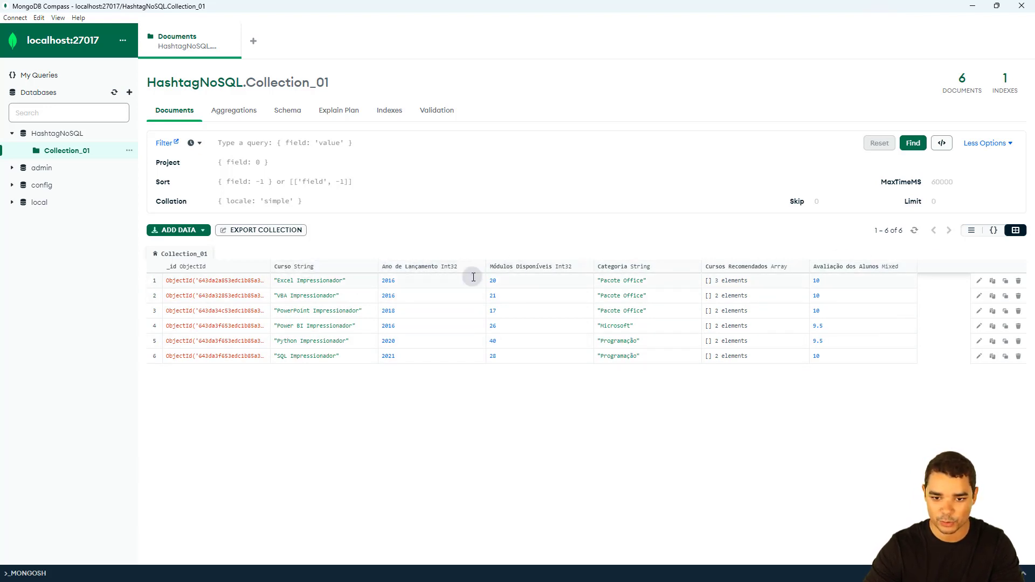
In list view, rename the Excel Impressionador document's field "Avaliação dos Alunos" to "Avaliação Alunos" and update the document
left_click(971, 230)
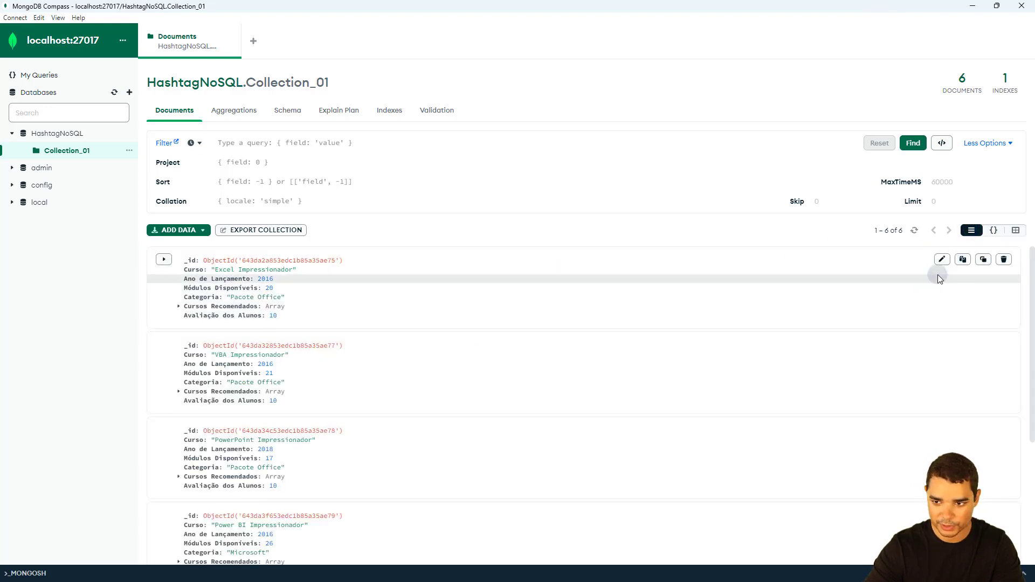
left_click(939, 261)
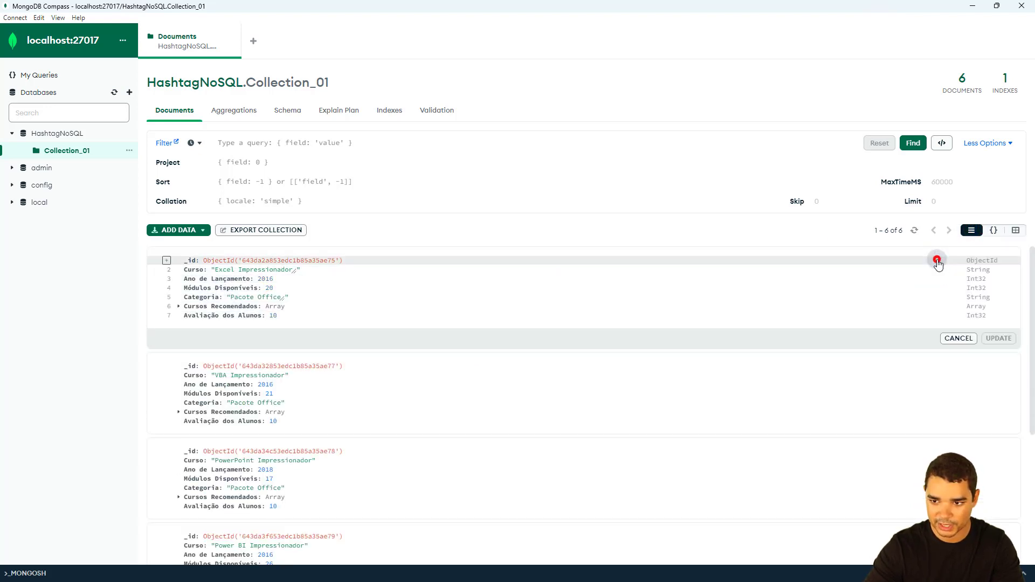
left_click(224, 315)
double_click(224, 315)
key("BackSpace")
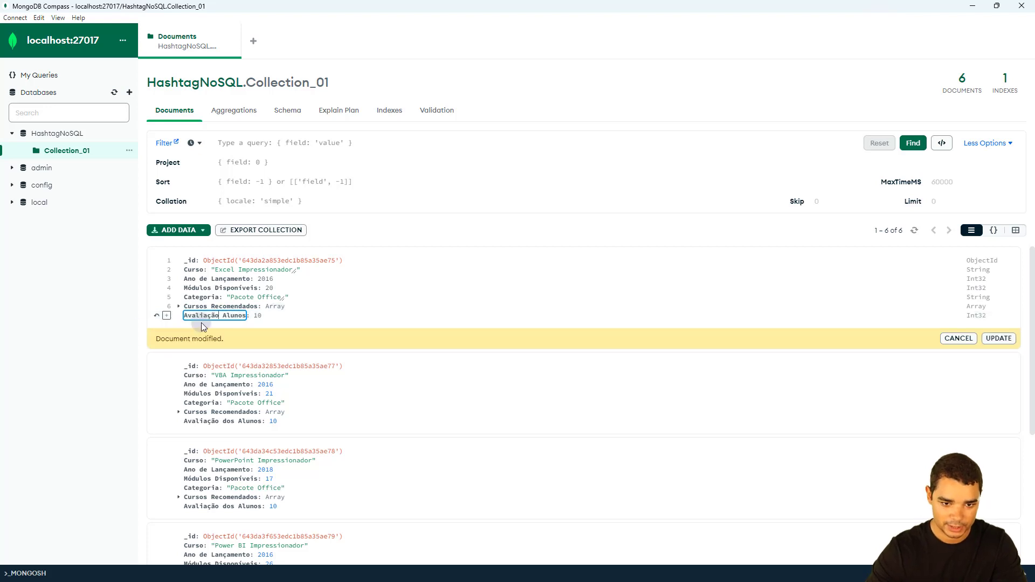
left_click(997, 338)
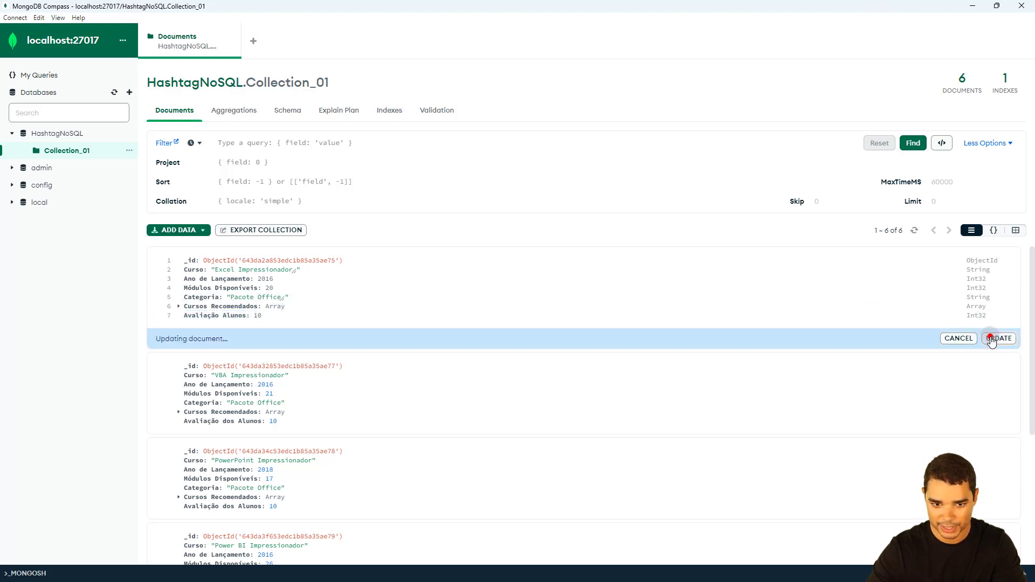
Return to table view and compare the Avaliação Alunos and Avaliação dos Alunos columns for the Excel Impressionador row
left_click(1014, 233)
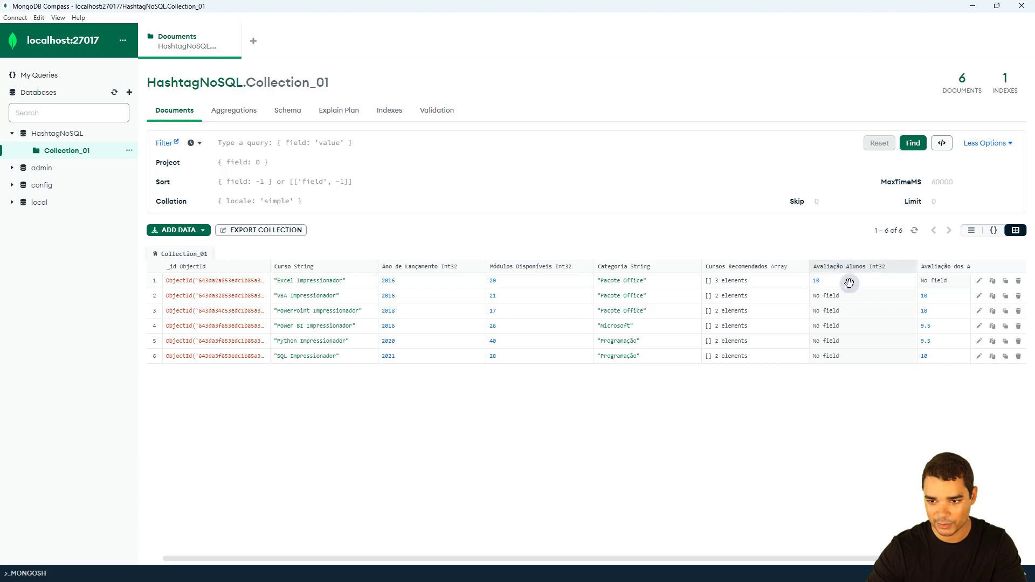
left_click_drag(281, 280, 338, 283)
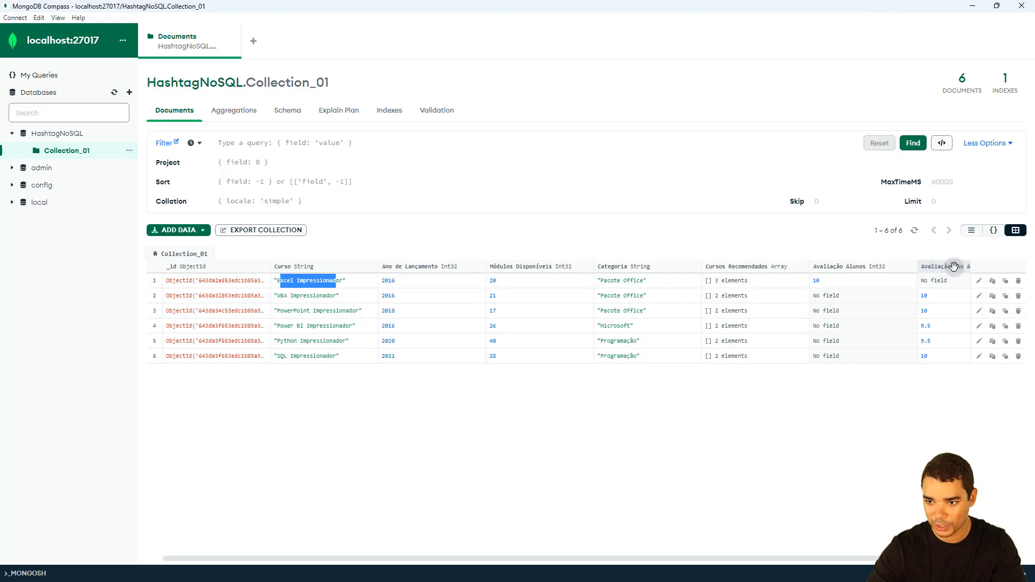
left_click(954, 283)
double_click(337, 280)
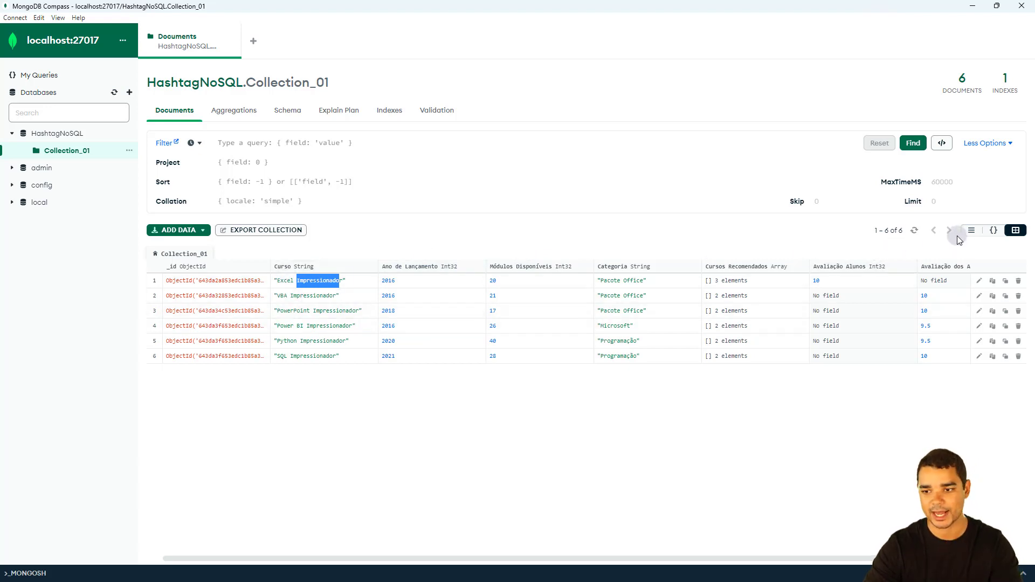
In list view, rename the Excel Impressionador document's field "Avaliação Alunos" to "Avaliação dos Alunos" and update the document
left_click(970, 232)
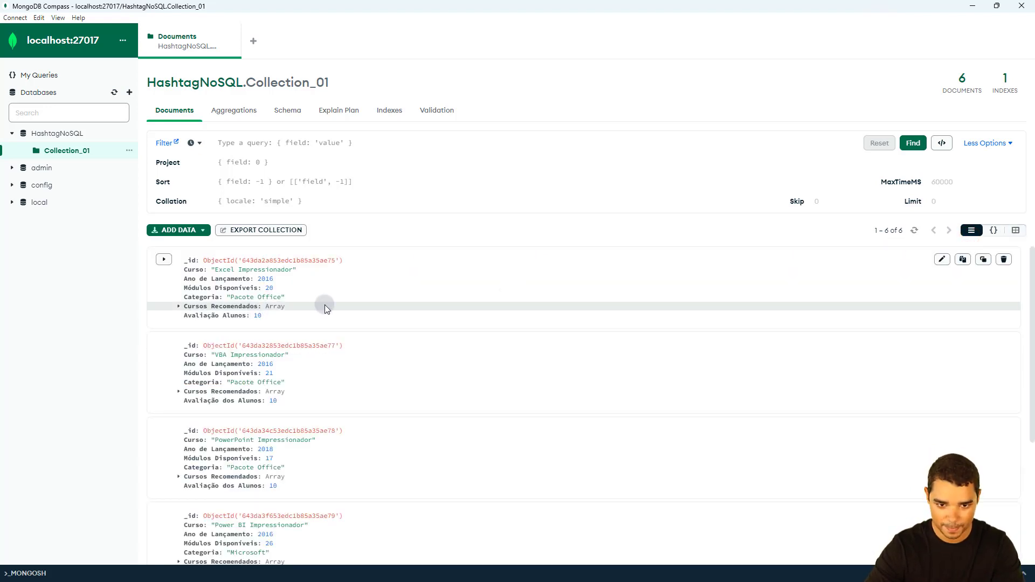
left_click(943, 260)
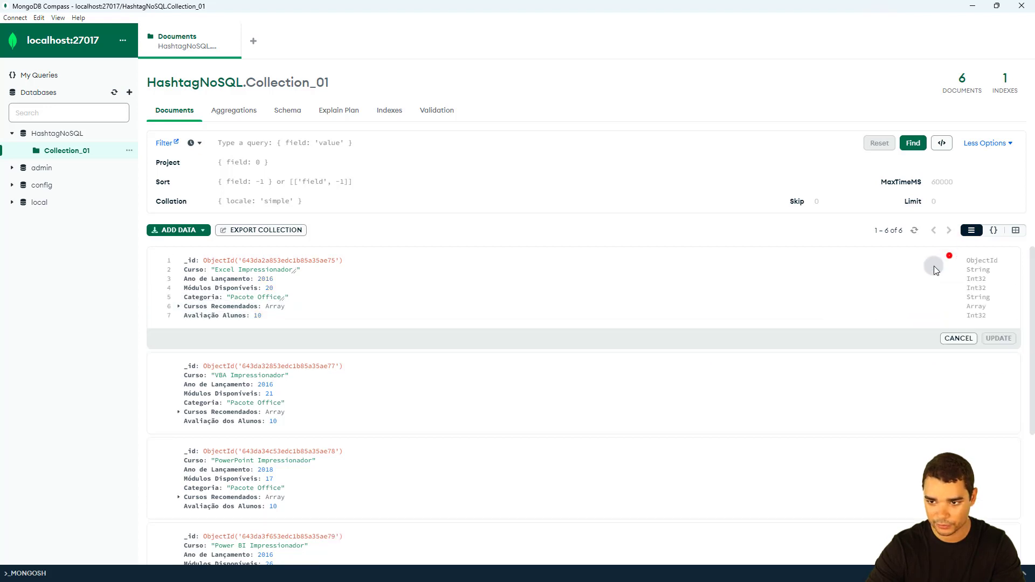
left_click(220, 315)
type("dos")
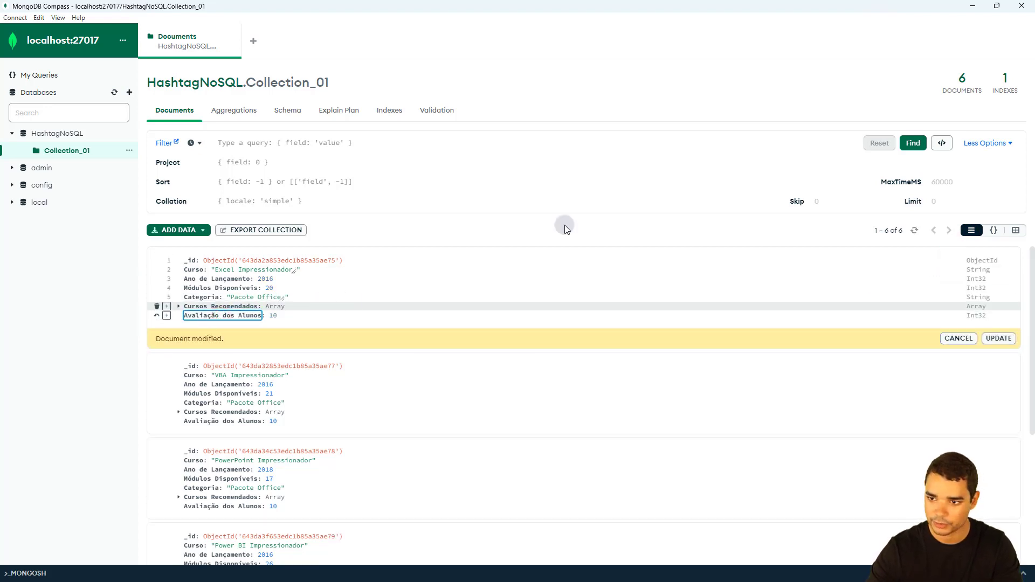
left_click(998, 338)
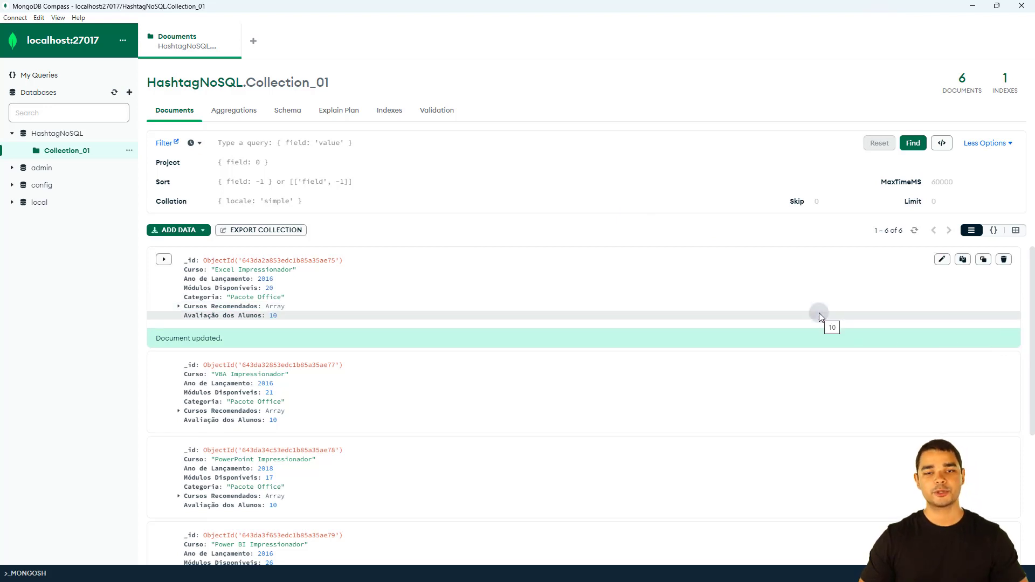